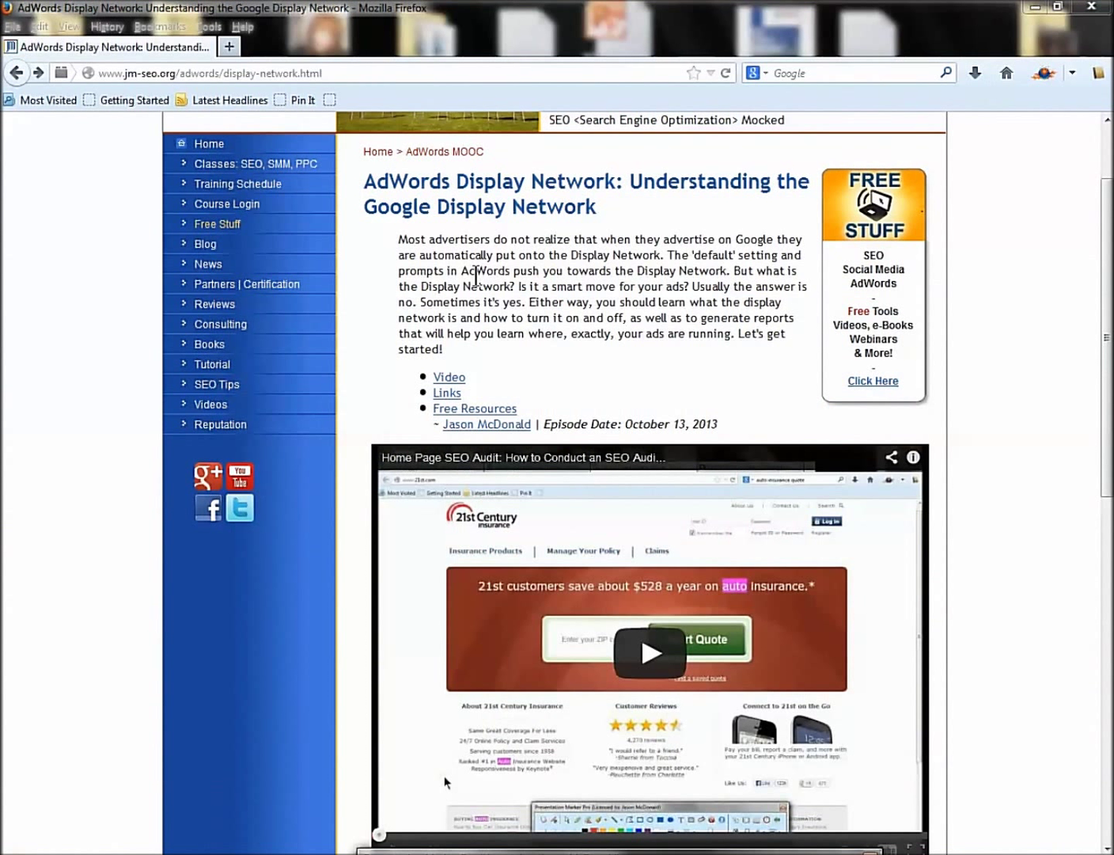
# - Highlight 'Display Network:' in the lesson page's heading for emphasis
pyautogui.moveTo(455, 186); pyautogui.dragTo(625, 187)
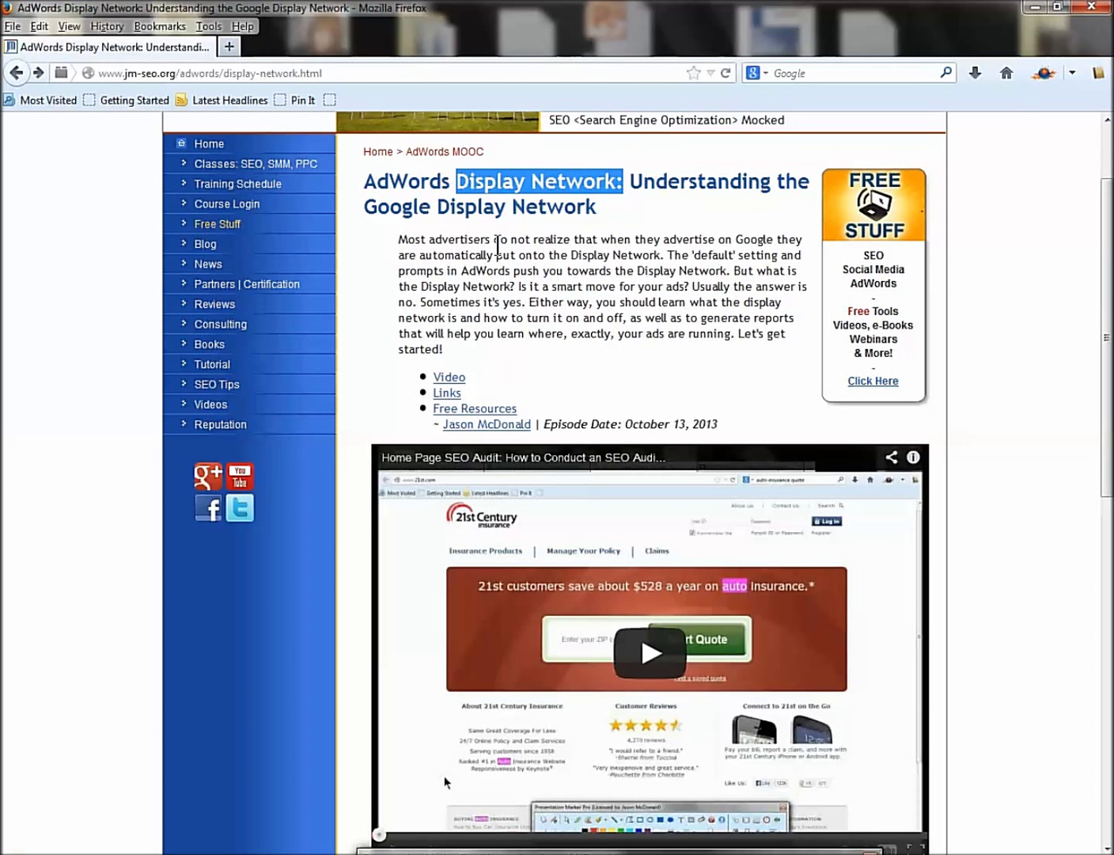
# - Scroll to the example links and open Chicagotribune.com in a new Firefox tab
pyautogui.click(311, 75)
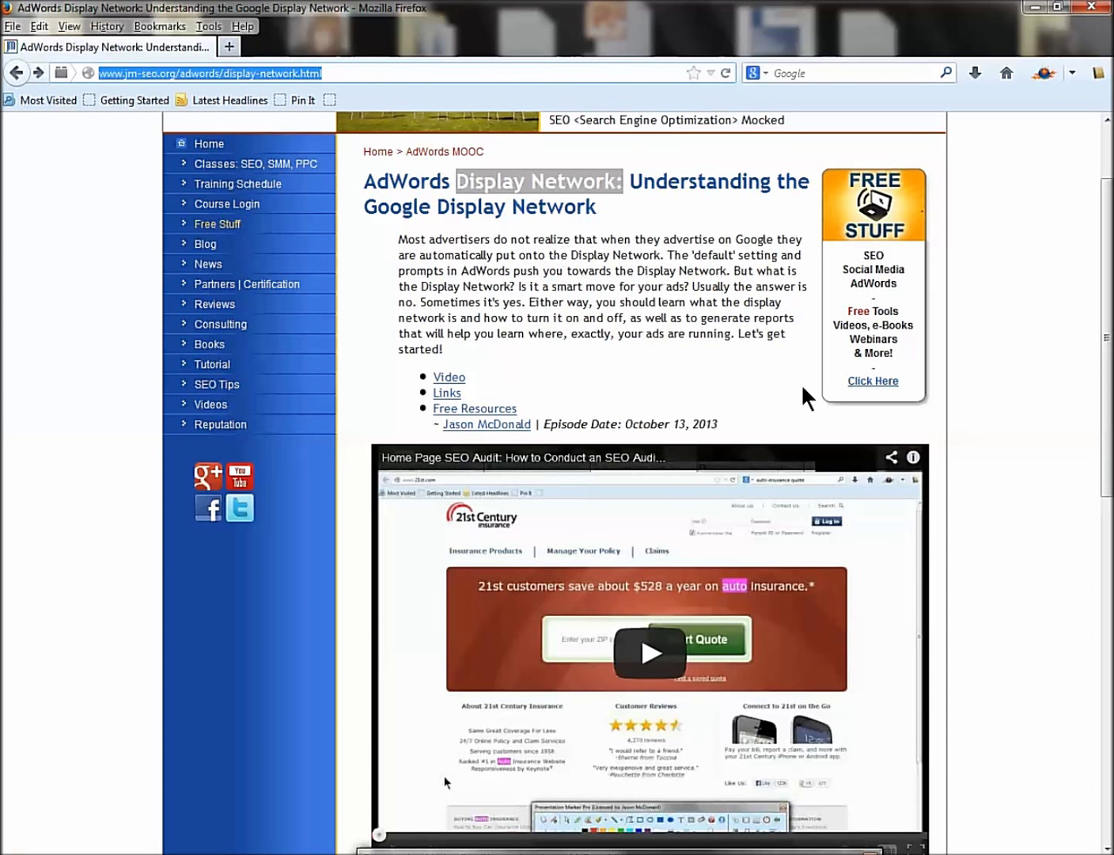
pyautogui.moveTo(1110, 333); pyautogui.dragTo(1110, 630)
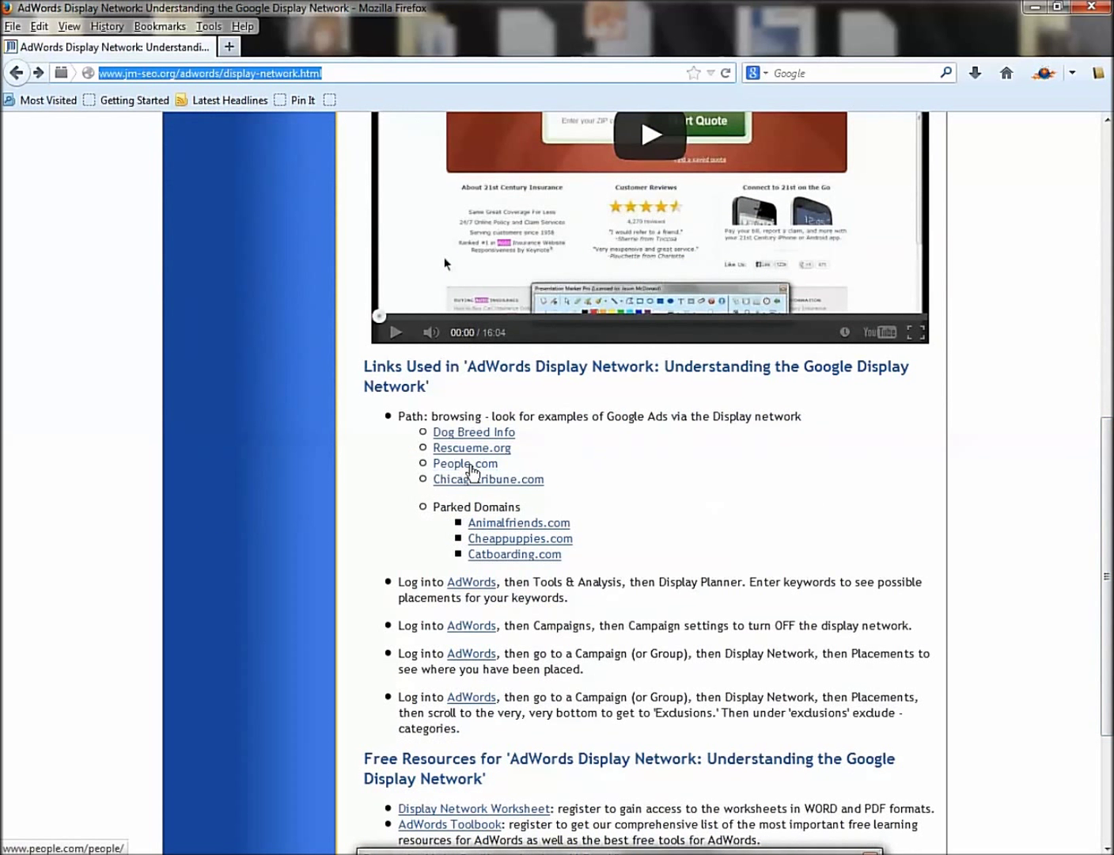
pyautogui.rightClick(488, 480)
pyautogui.click(558, 492)
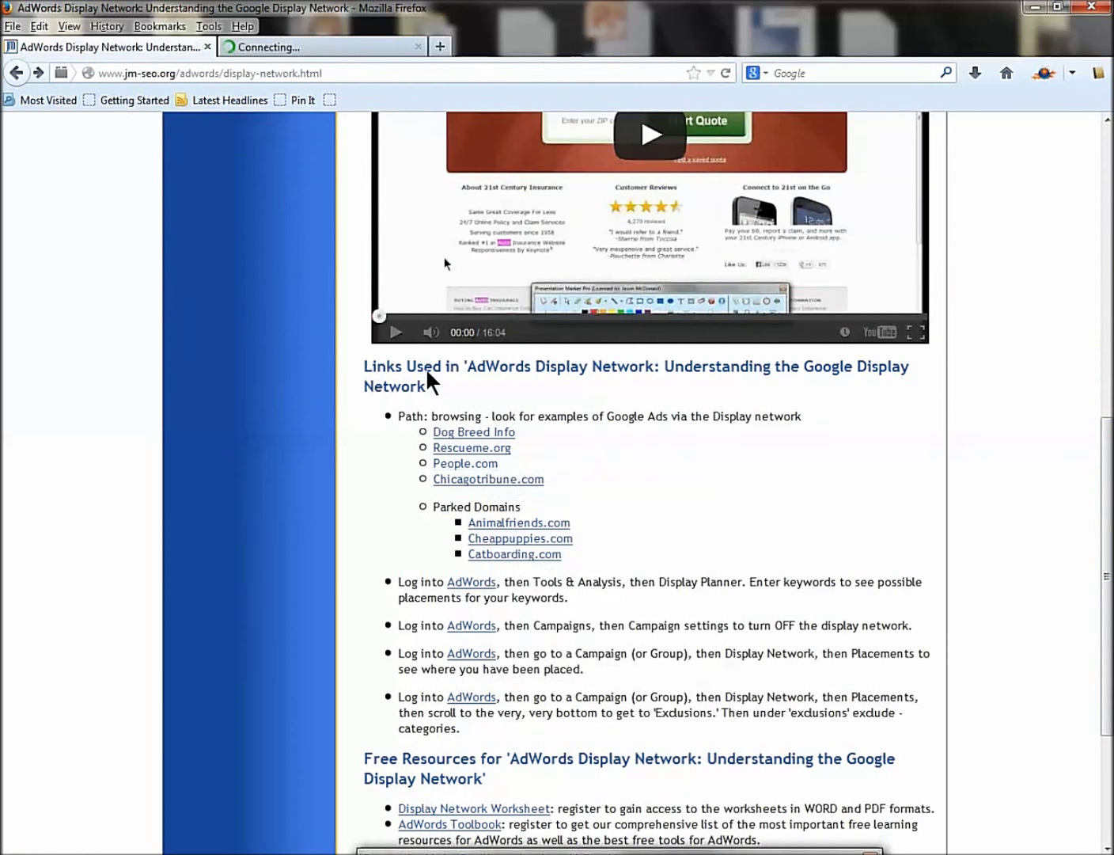
# - Switch to the Chicago Tribune tab and scroll through the Skokie lawsuit article
pyautogui.click(316, 48)
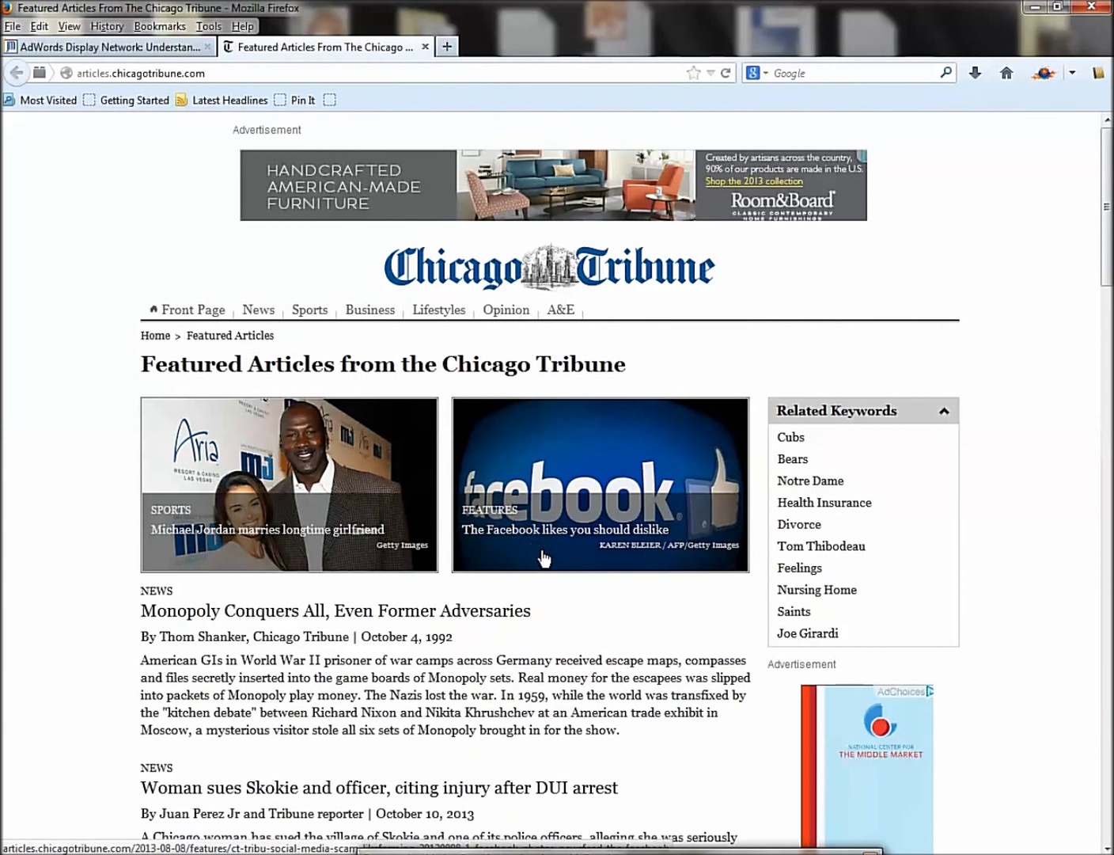
pyautogui.scroll(-3, 522, 551)
pyautogui.scroll(-3, 506, 546)
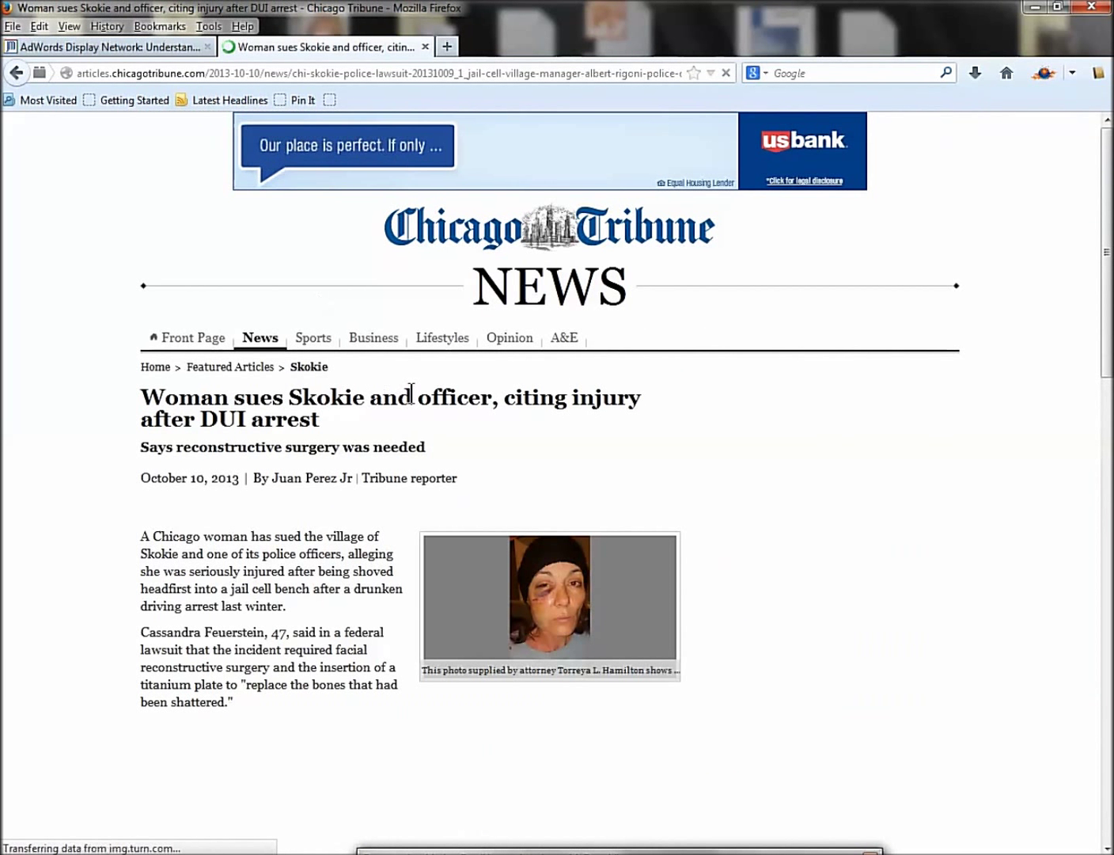
pyautogui.scroll(-3, 456, 405)
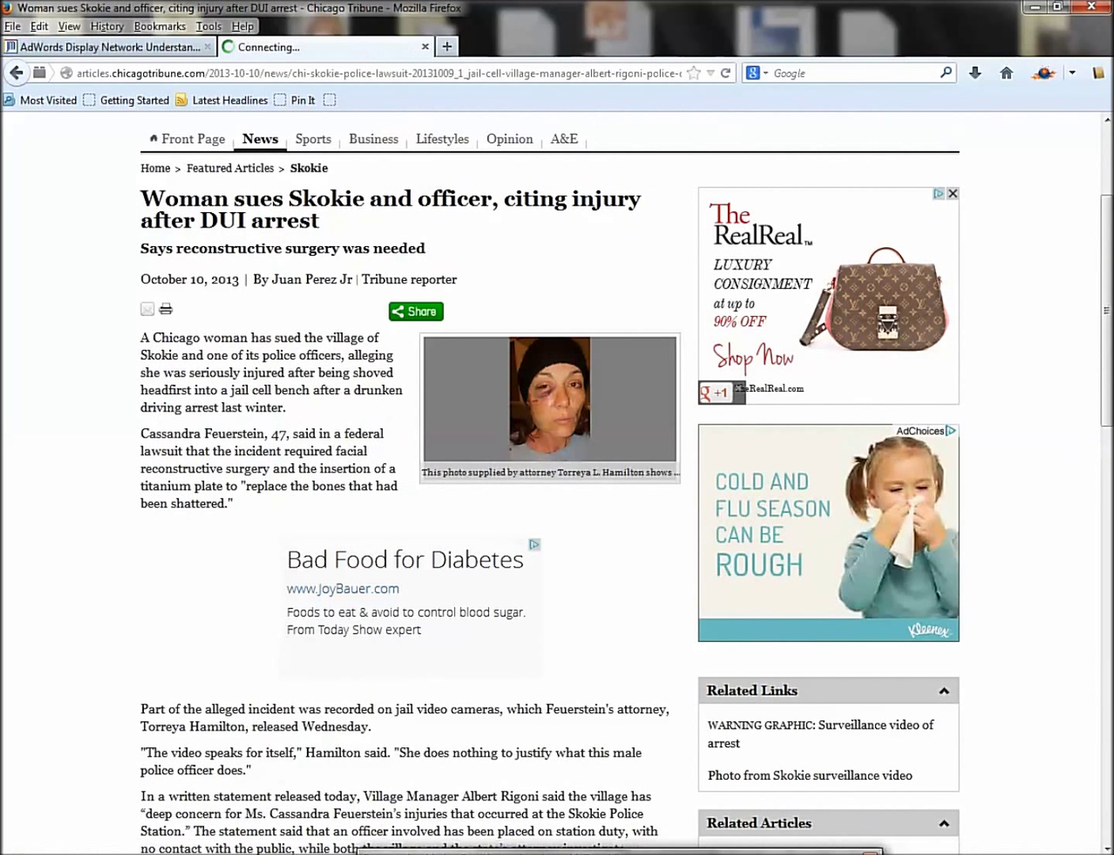
# - Outline the Bad Food for Diabetes ad, the Cold and Flu Season ad and the headline, then clear them and close the tab
pyautogui.moveTo(254, 520)
pyautogui.mouseDown()
pyautogui.moveTo(290, 611)
pyautogui.moveTo(581, 669)
pyautogui.mouseUp()
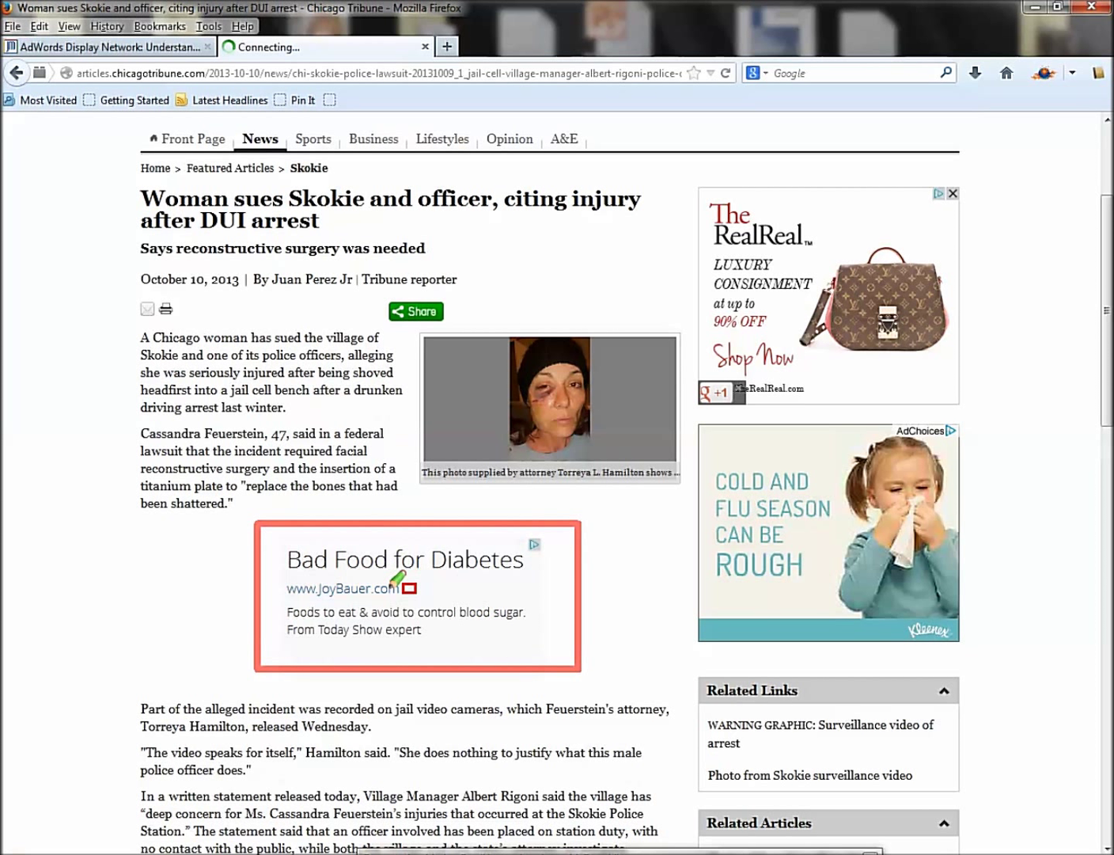
pyautogui.moveTo(679, 409); pyautogui.dragTo(981, 648)
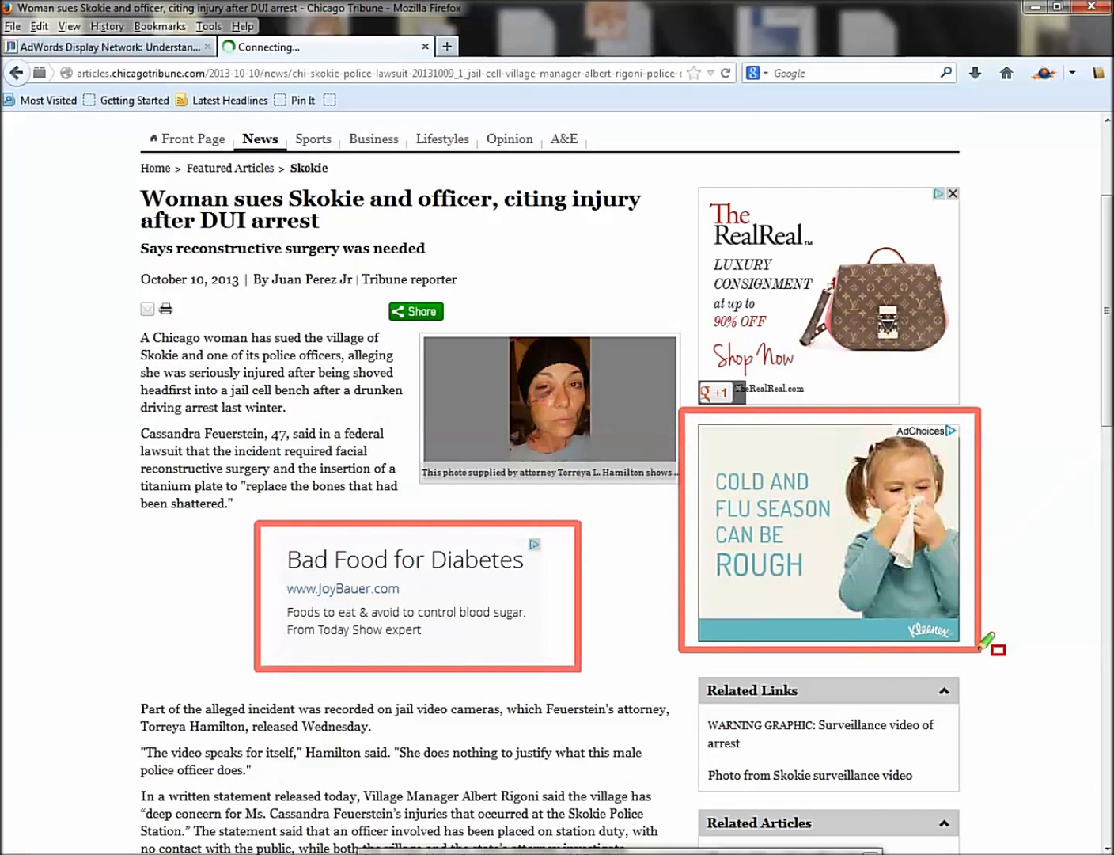
pyautogui.moveTo(109, 152)
pyautogui.mouseDown()
pyautogui.moveTo(194, 225)
pyautogui.moveTo(679, 275)
pyautogui.mouseUp()
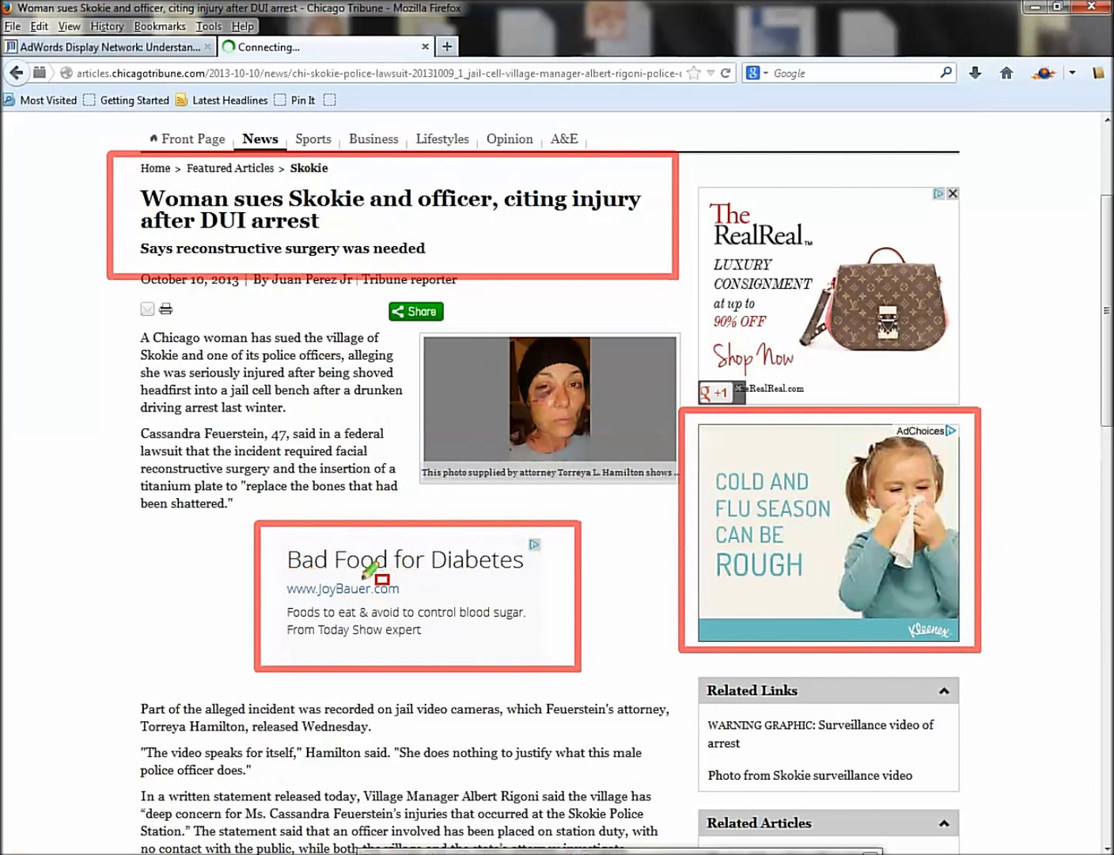
pyautogui.press('e')
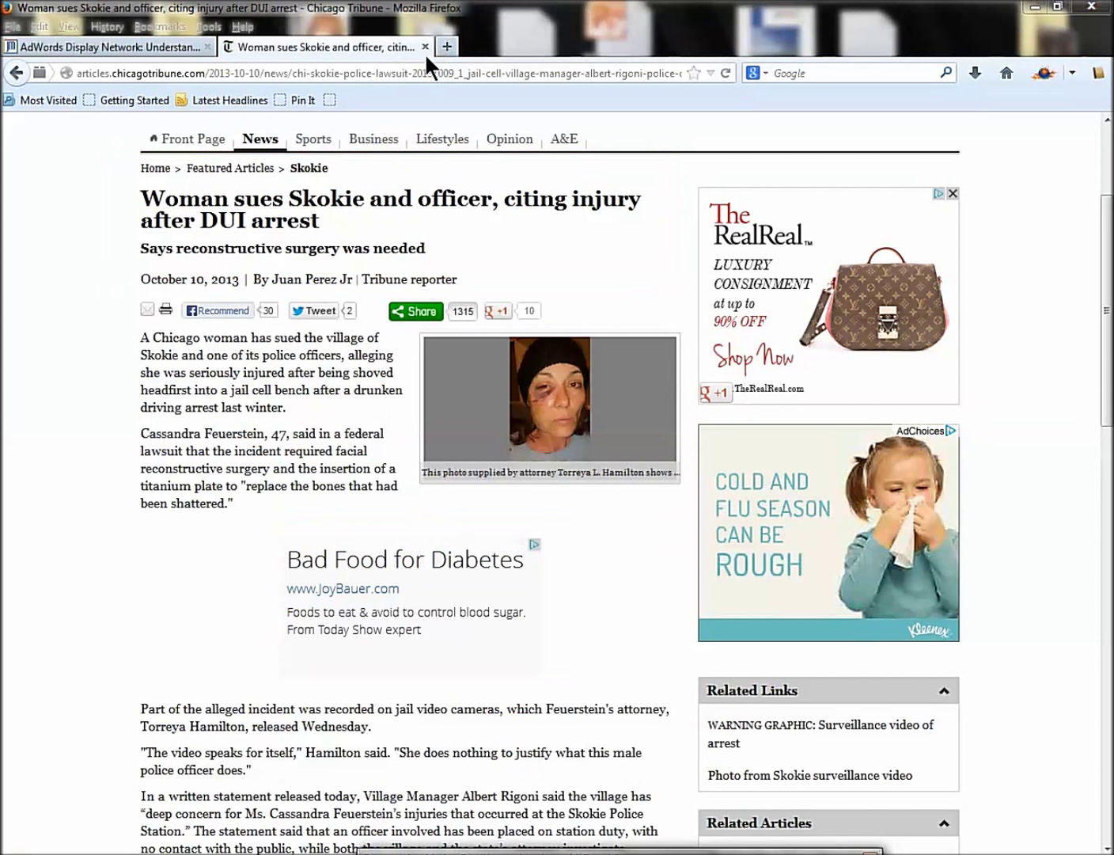
pyautogui.click(425, 48)
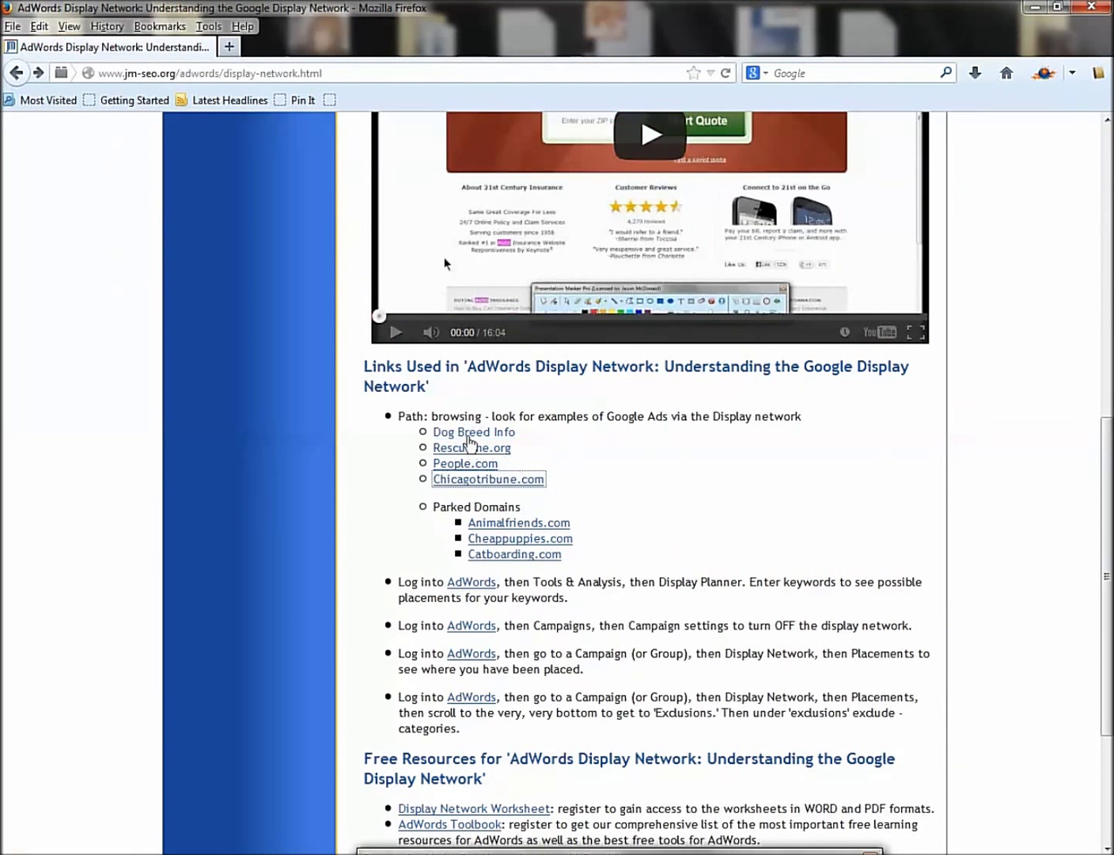
# - Open Dog Breed Info in a new tab and scroll through its homepage
pyautogui.rightClick(470, 435)
pyautogui.click(497, 445)
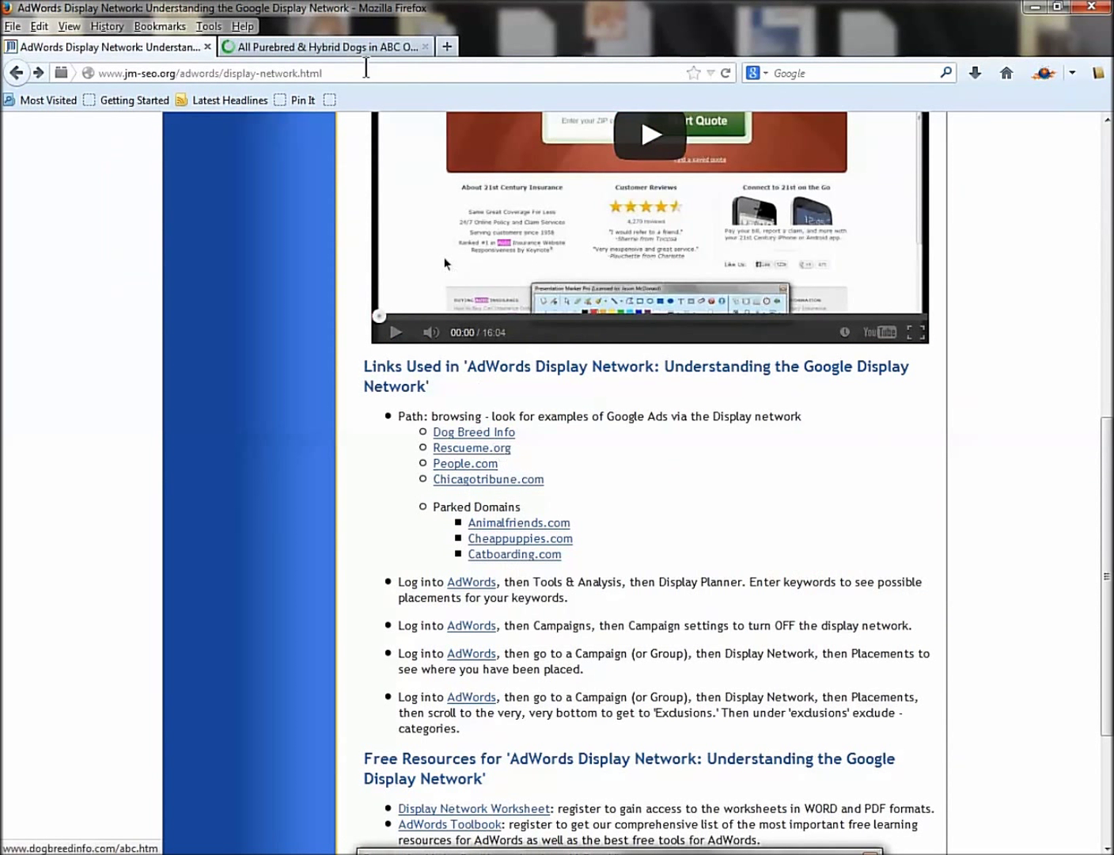
pyautogui.click(309, 49)
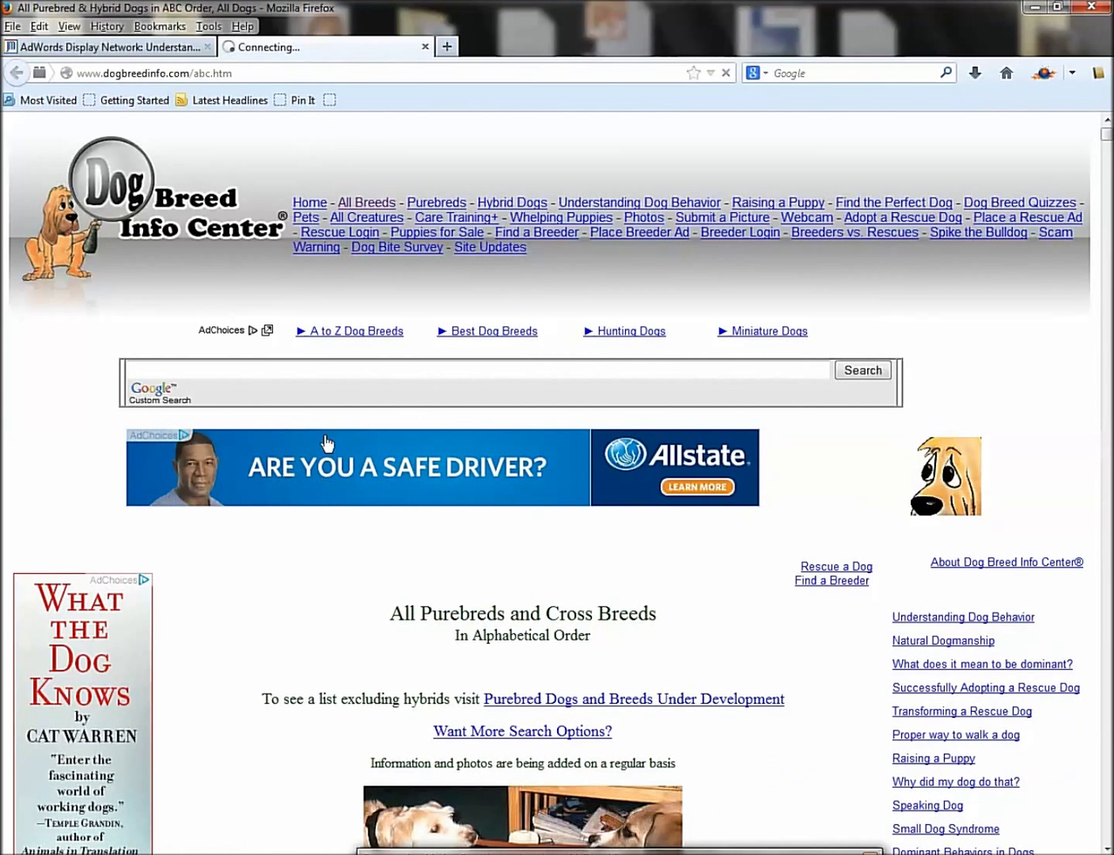
pyautogui.scroll(-10, 398, 477)
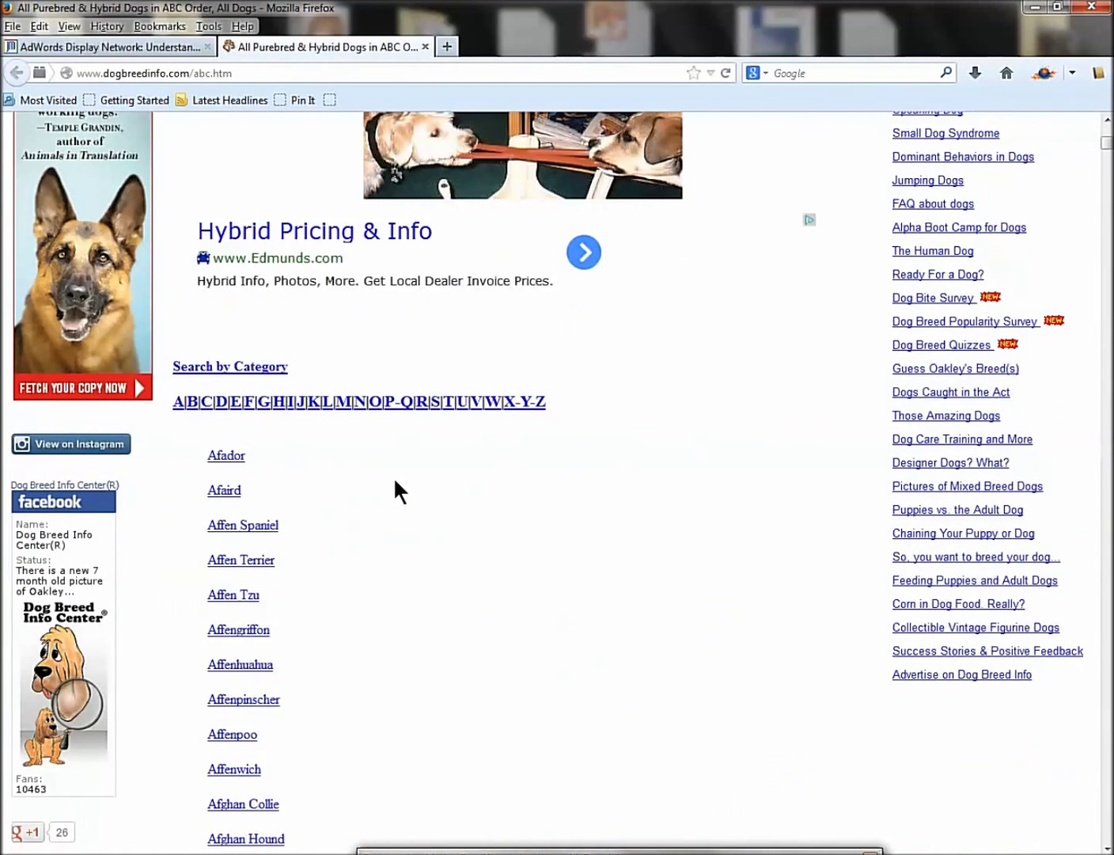
pyautogui.scroll(-6, 237, 459)
pyautogui.scroll(4, 143, 400)
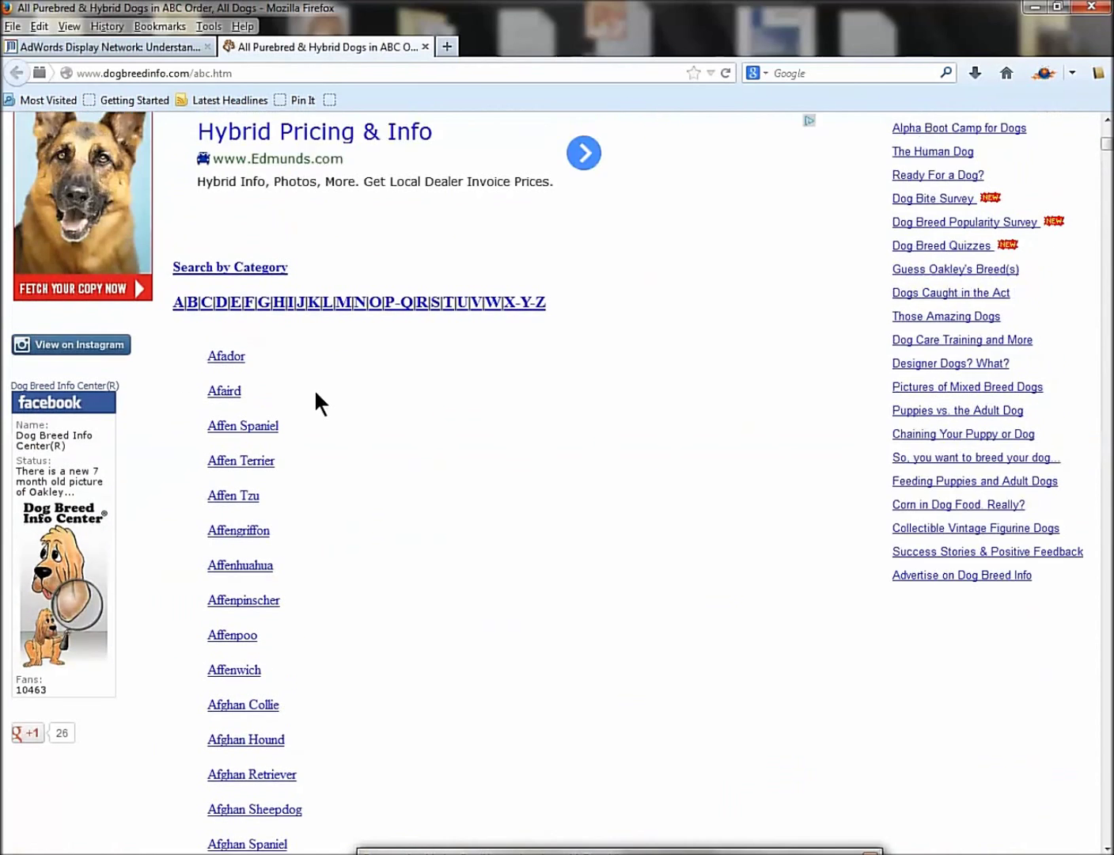
pyautogui.scroll(-3, 326, 427)
pyautogui.scroll(-8, 331, 441)
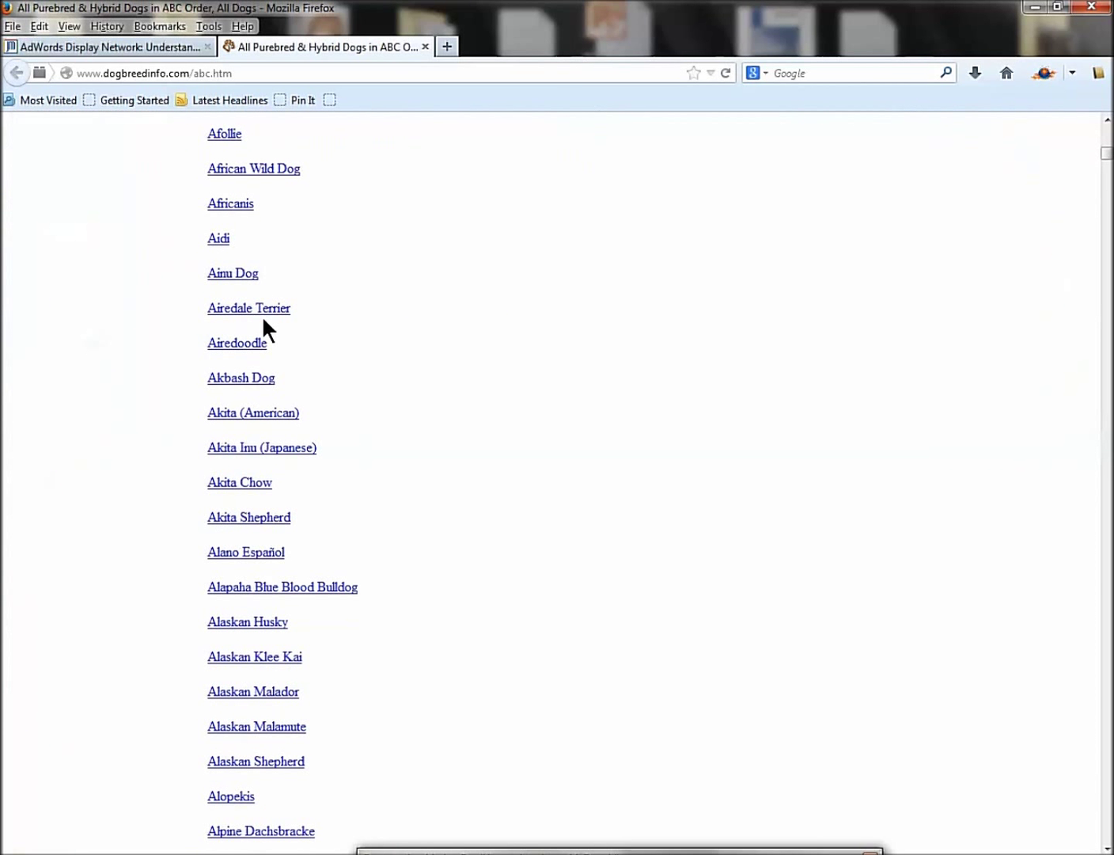
# - View the Airedale Terrier breed page and its ads, then close the tab
pyautogui.click(262, 309)
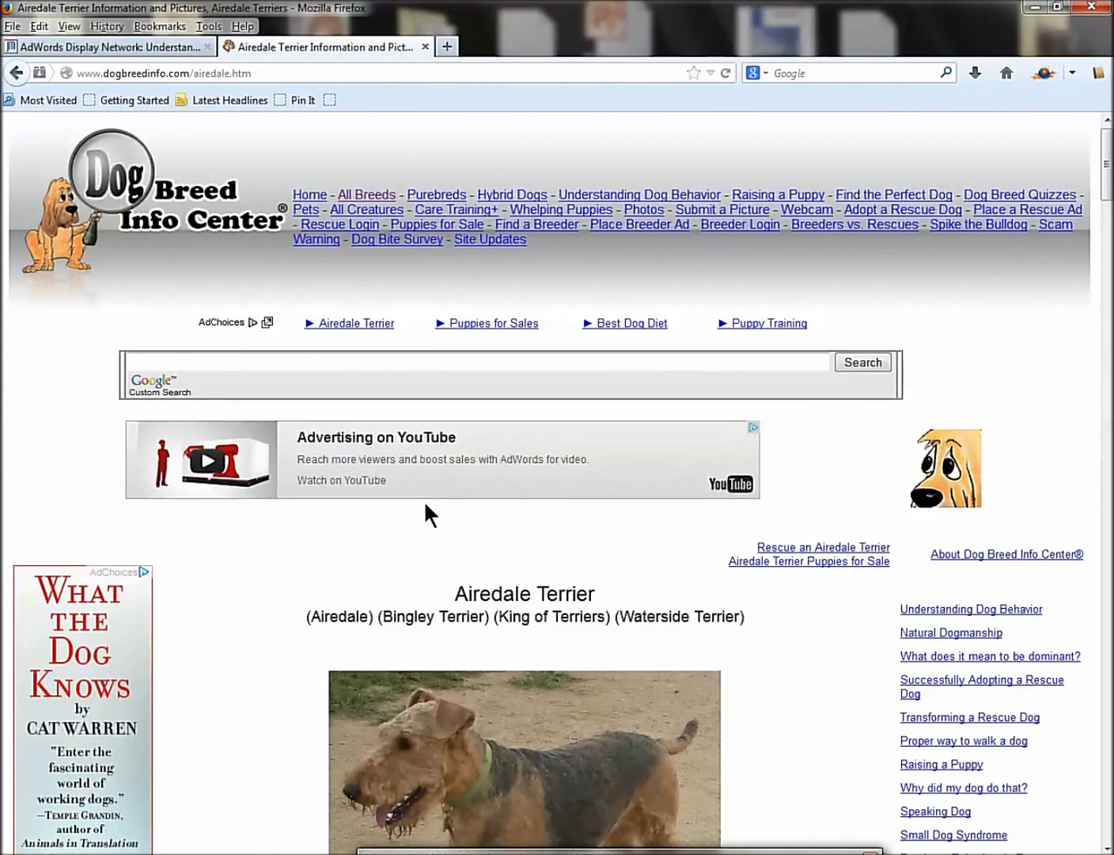
pyautogui.scroll(-10, 425, 515)
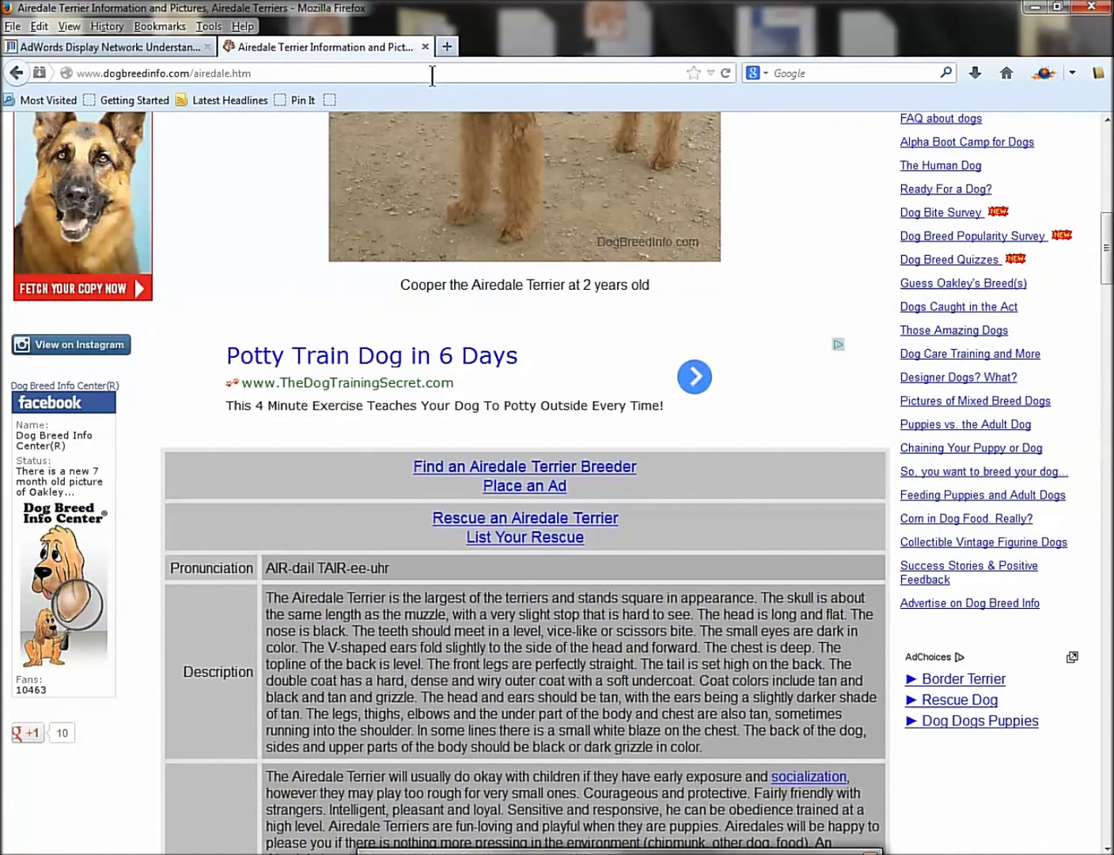
pyautogui.click(425, 46)
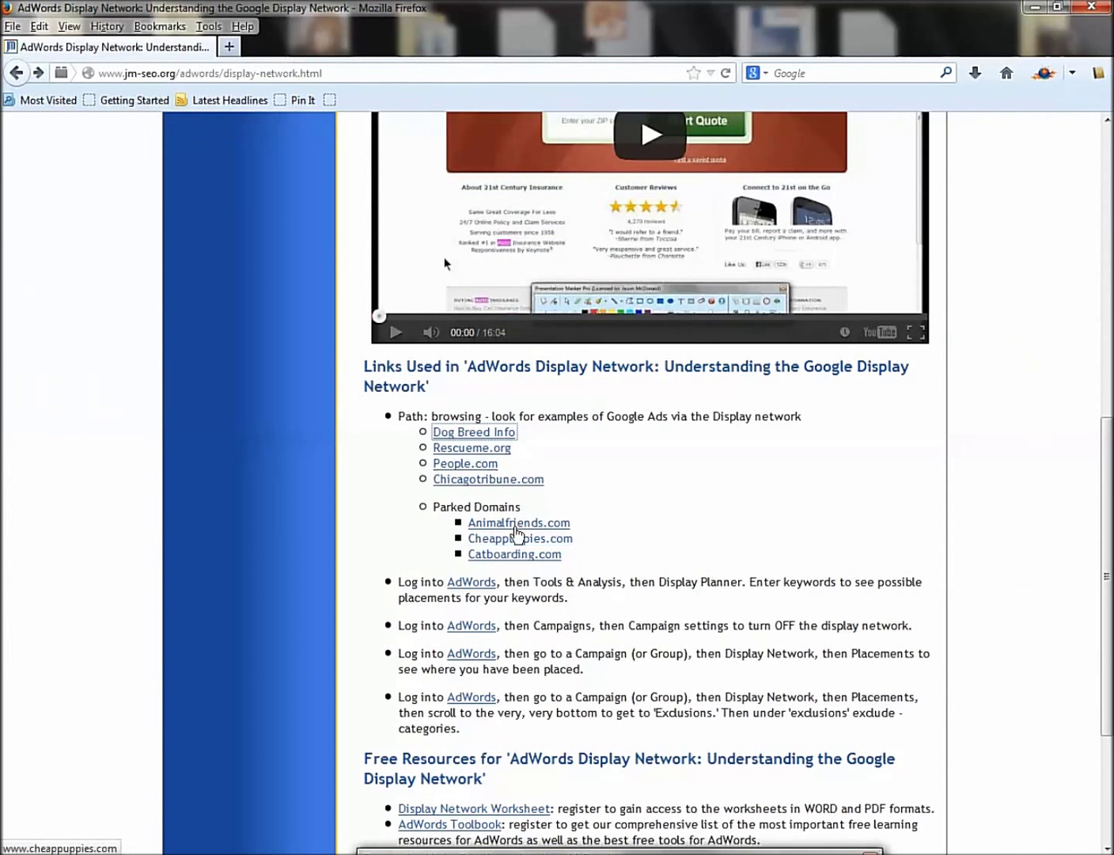
# - Open Animalfriends.com in a new tab and view the Animal Friends Humane Society sponsored listings
pyautogui.rightClick(532, 528)
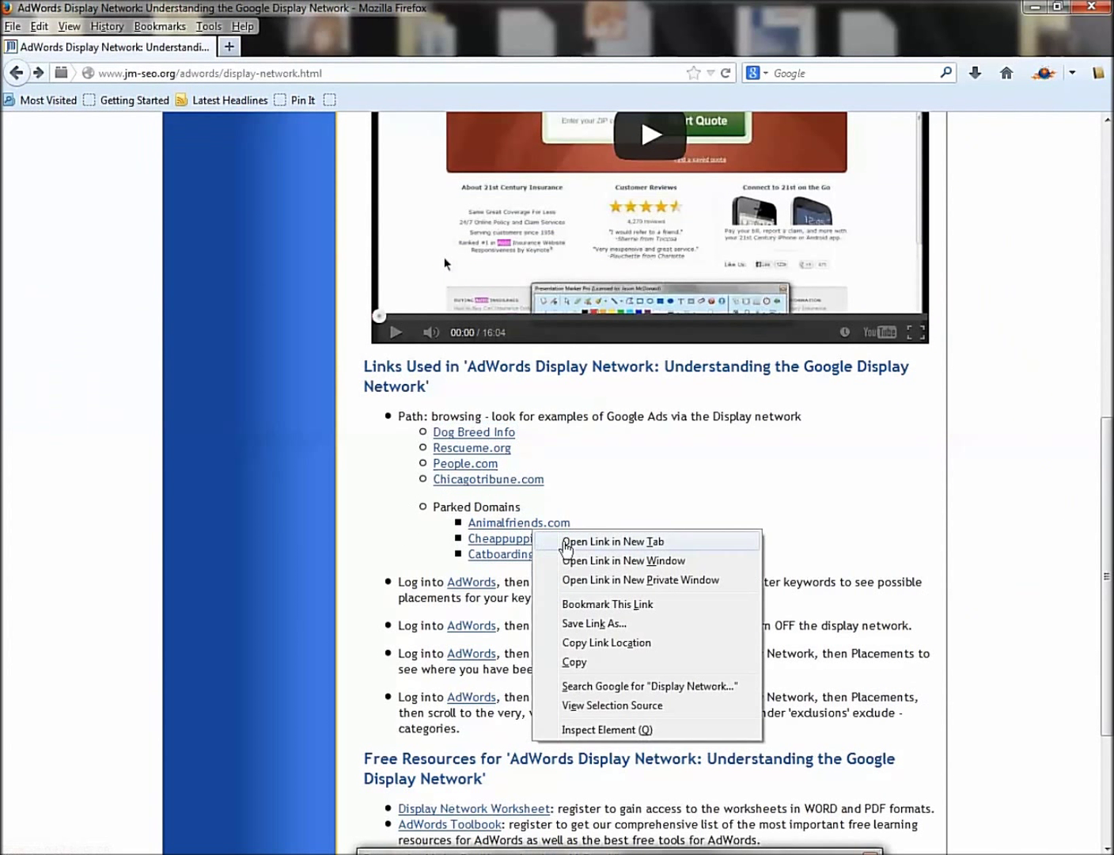
pyautogui.click(565, 546)
pyautogui.click(325, 46)
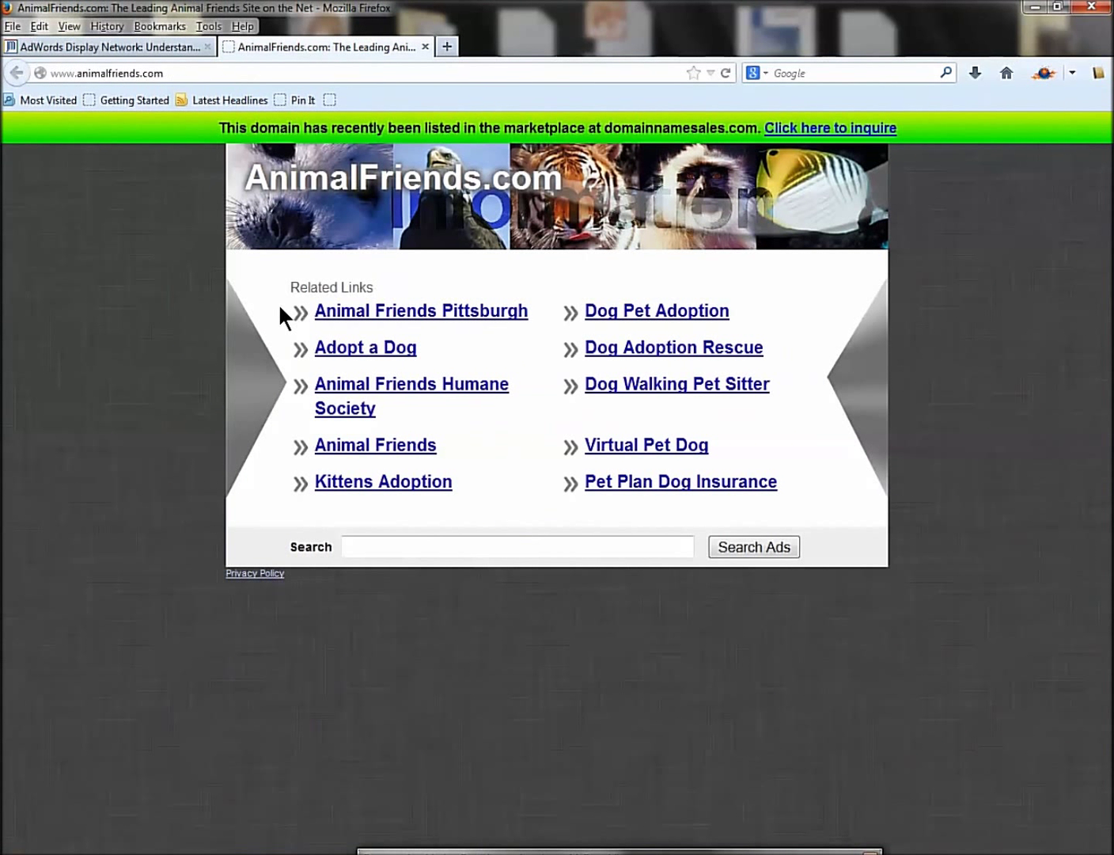
pyautogui.click(351, 391)
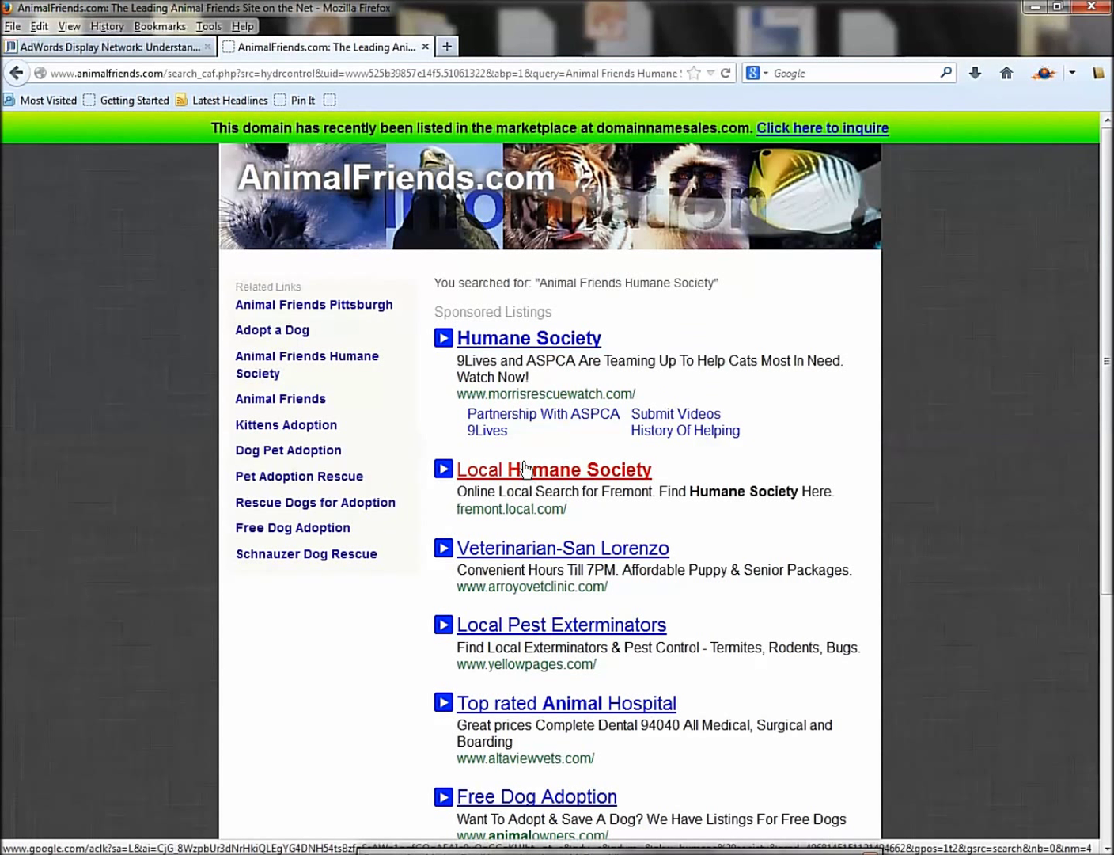
pyautogui.click(388, 73)
pyautogui.write('www/gp')
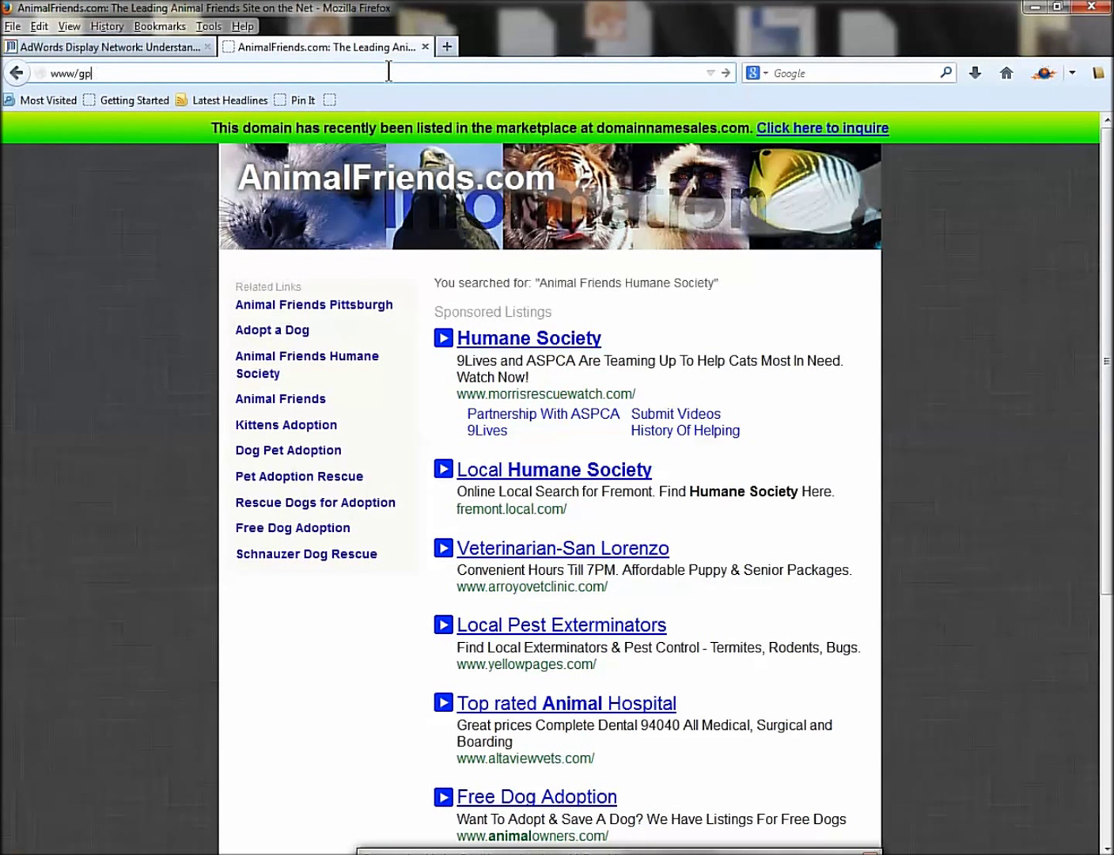
pyautogui.press('BackSpace')
pyautogui.press('BackSpace')
pyautogui.press('BackSpace')
pyautogui.write('.google')
pyautogui.press('Return')
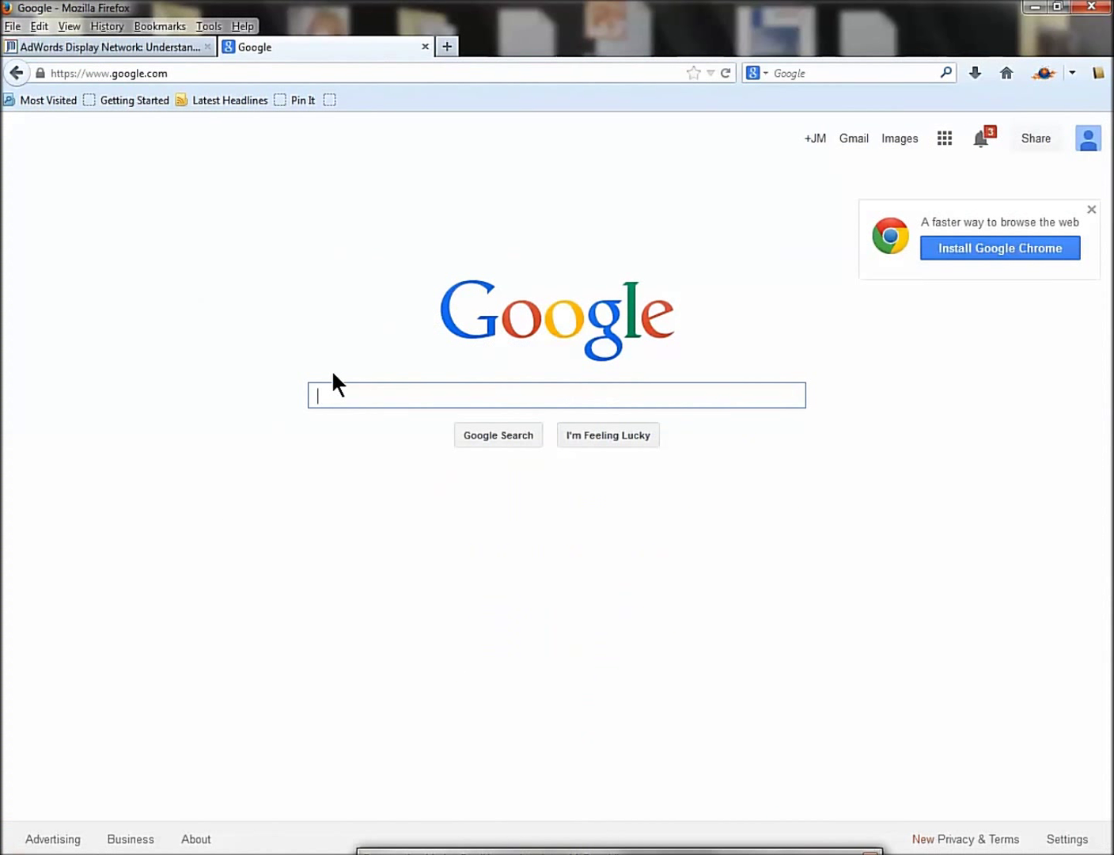
pyautogui.write('cat boarding')
pyautogui.press('Return')
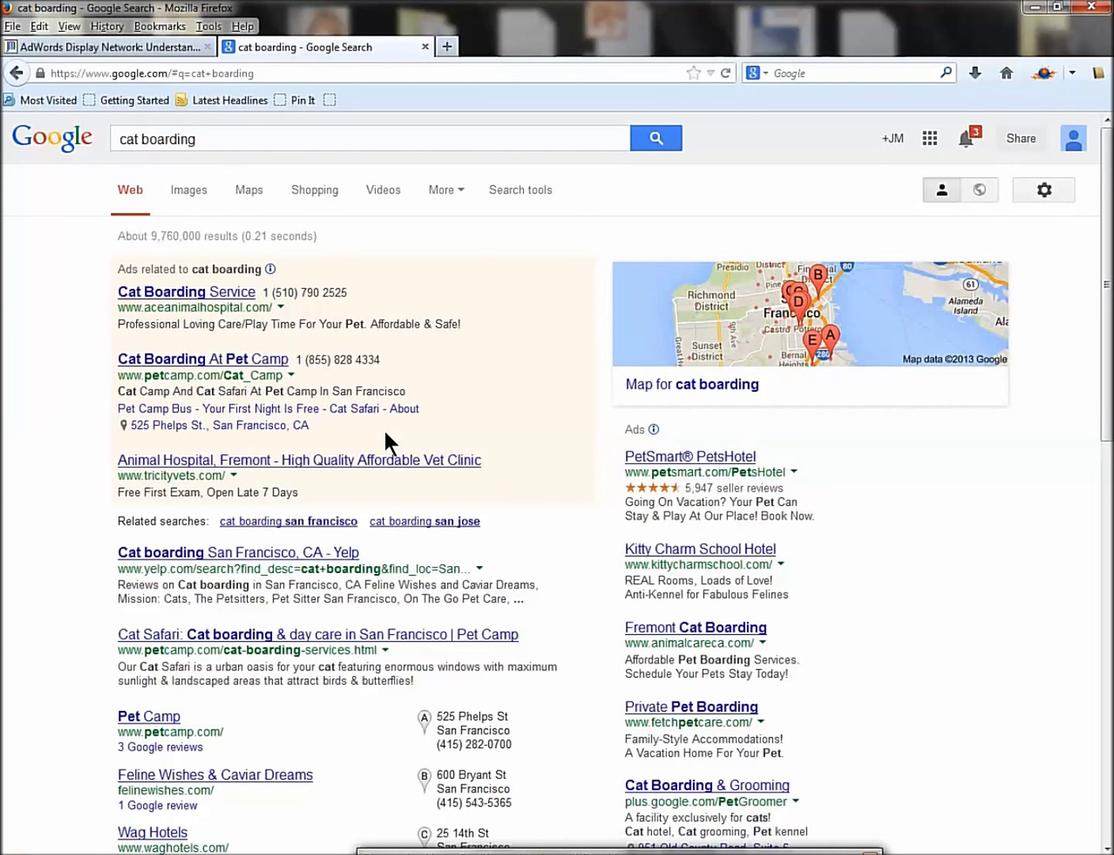
pyautogui.click(425, 47)
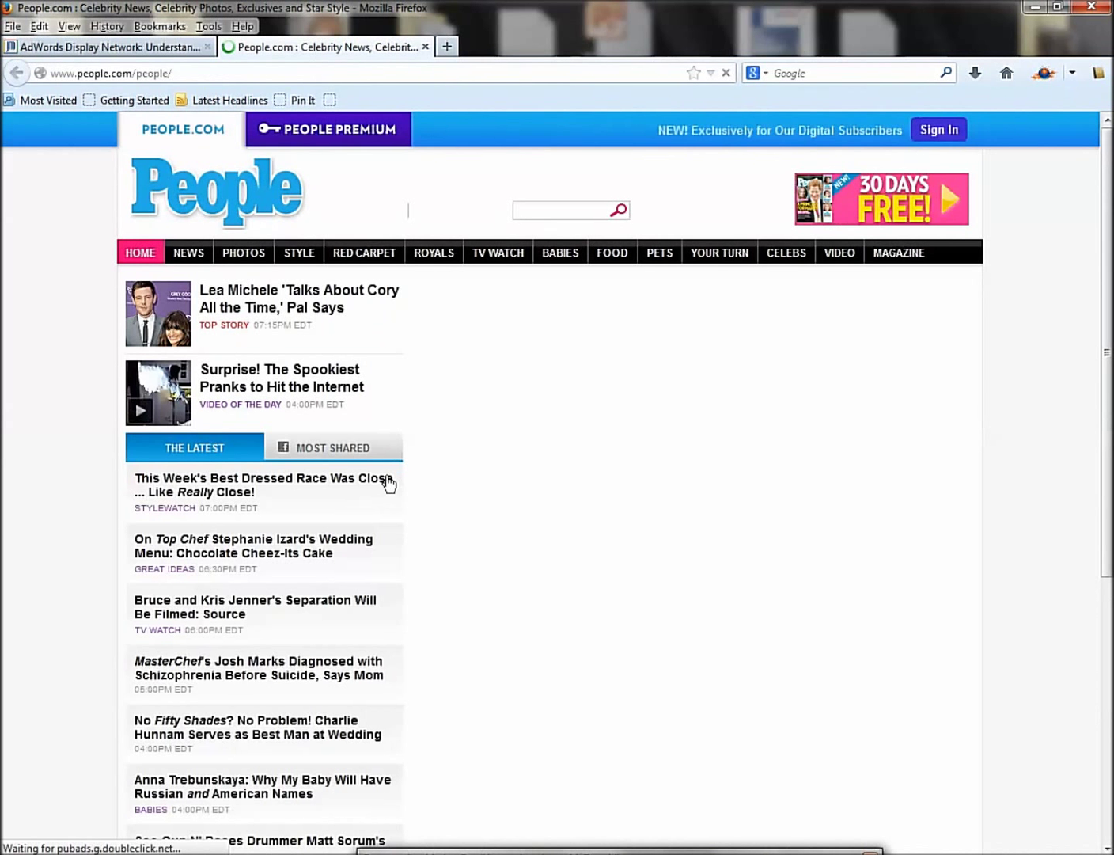
# - Scroll the People.com homepage and open the Lily & Julianne Star Tracks photo gallery
pyautogui.scroll(-2, 369, 476)
pyautogui.scroll(-5, 367, 472)
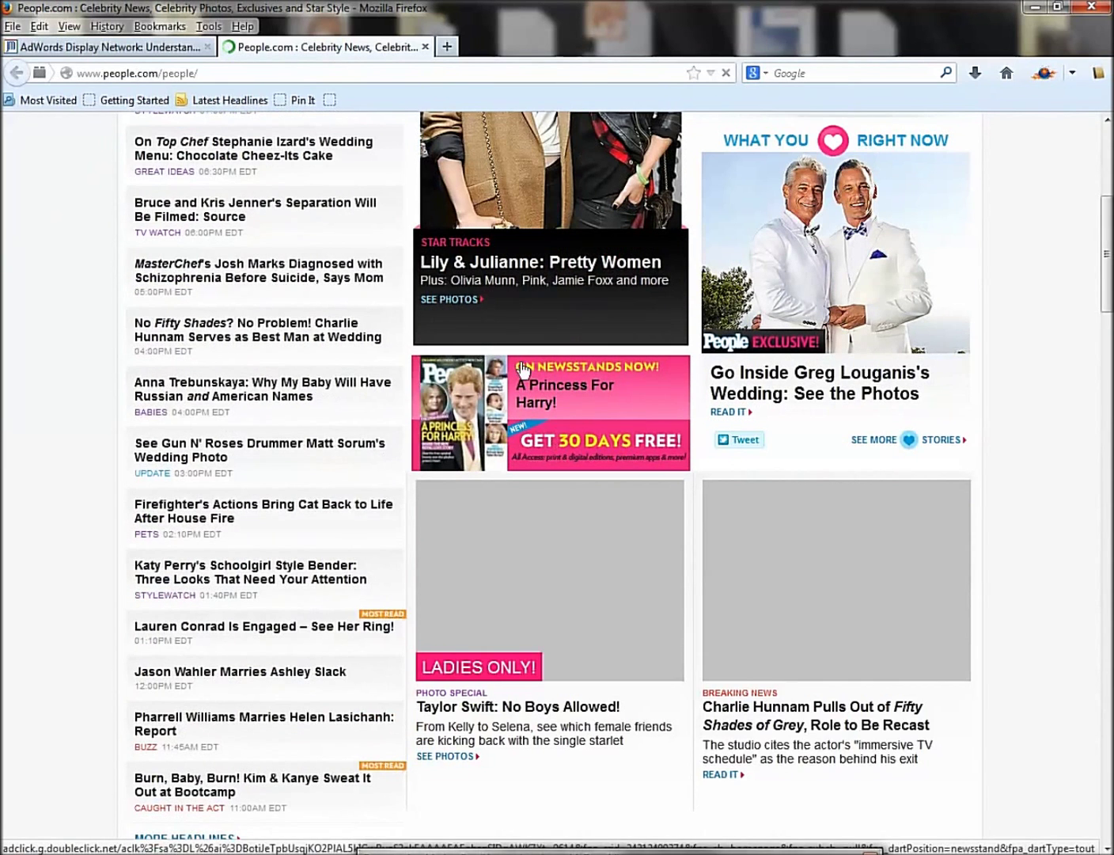
pyautogui.scroll(1, 506, 320)
pyautogui.click(522, 324)
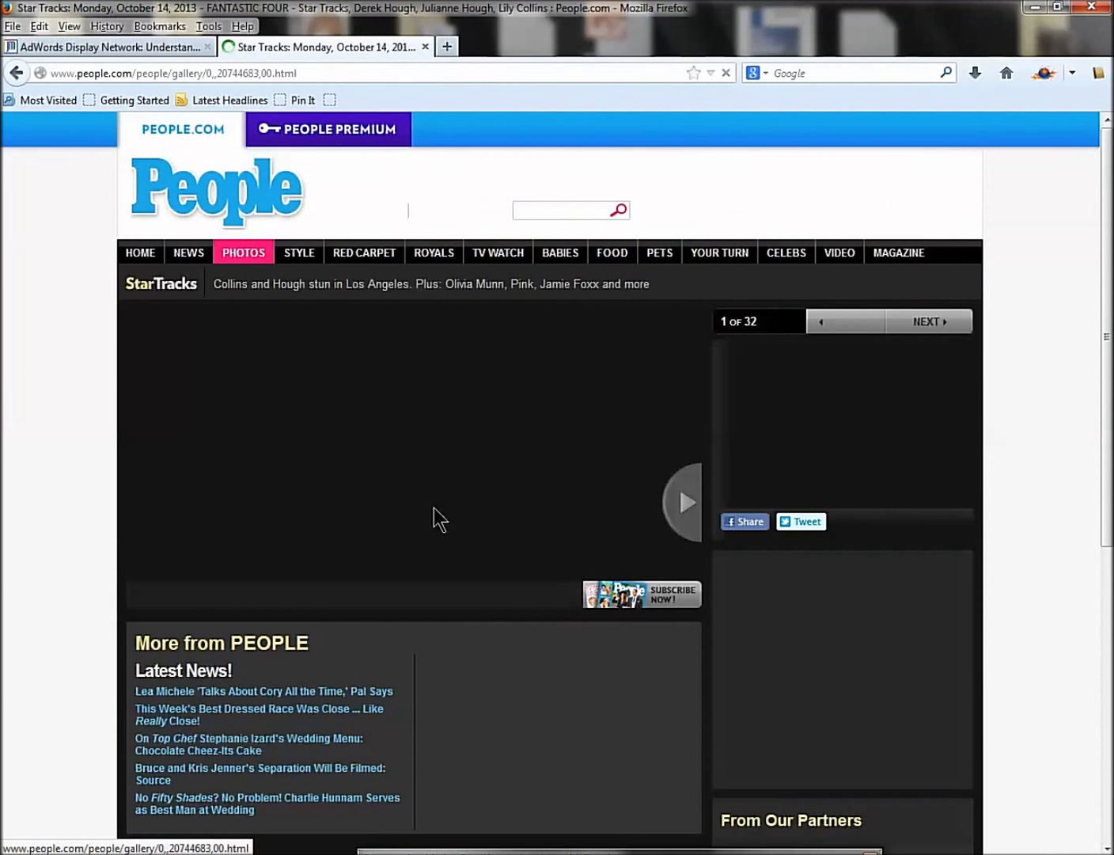
# - Scroll through the Star Tracks gallery, then close the People.com tab
pyautogui.scroll(-8, 523, 532)
pyautogui.scroll(-2, 486, 534)
pyautogui.scroll(-2, 484, 535)
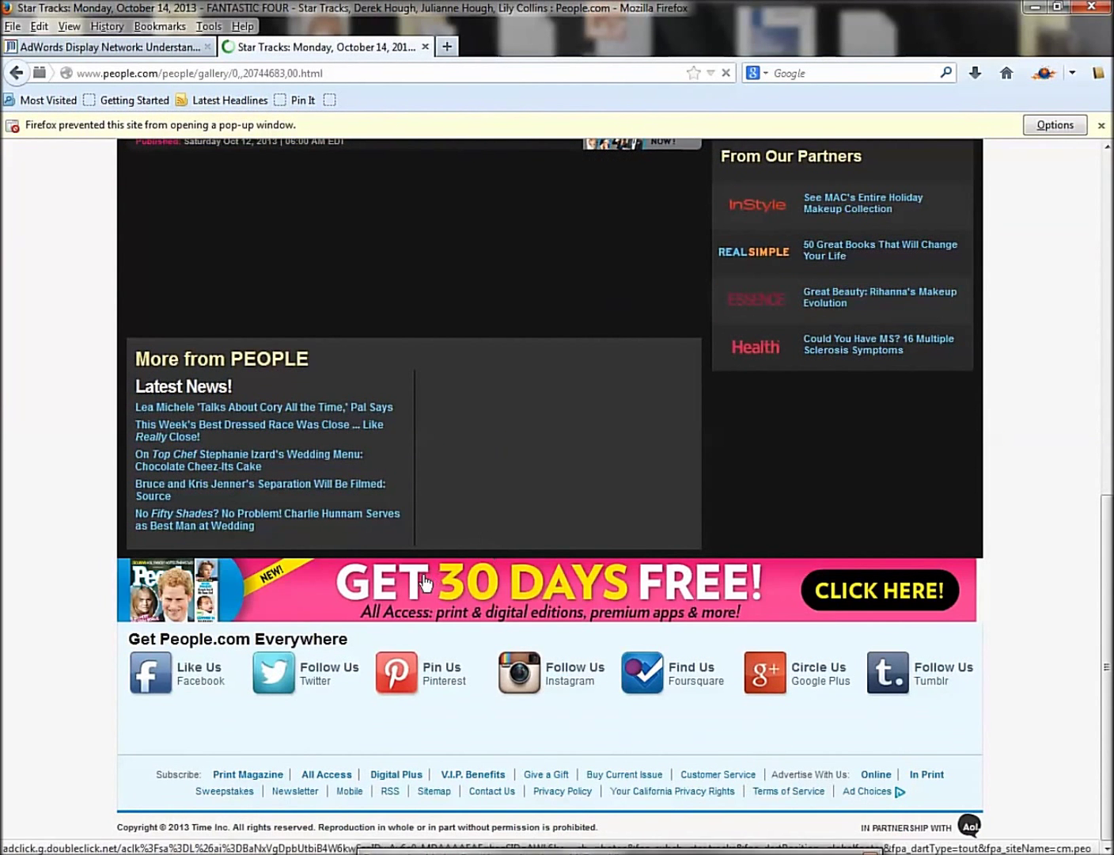
pyautogui.scroll(7, 415, 522)
pyautogui.scroll(1, 412, 515)
pyautogui.click(425, 45)
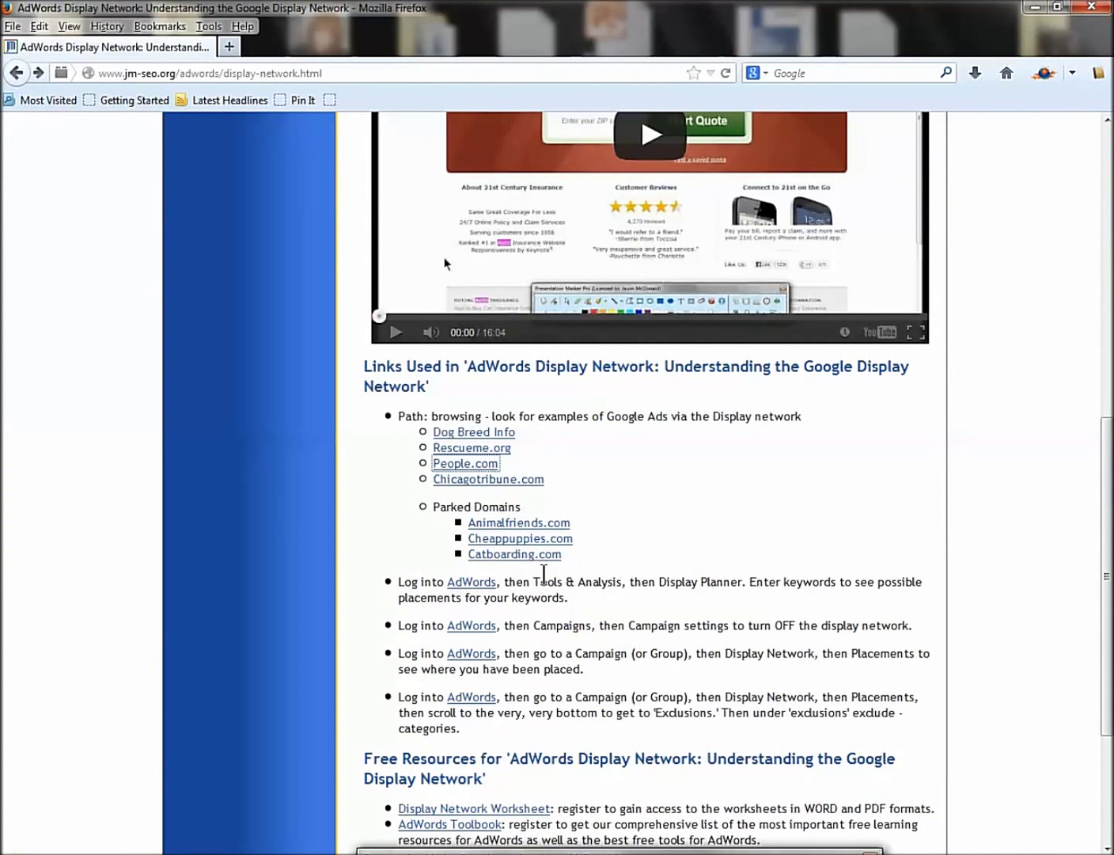
# - Open the AdWords link in a new tab and expand the + Campaign type menu
pyautogui.rightClick(478, 626)
pyautogui.click(499, 638)
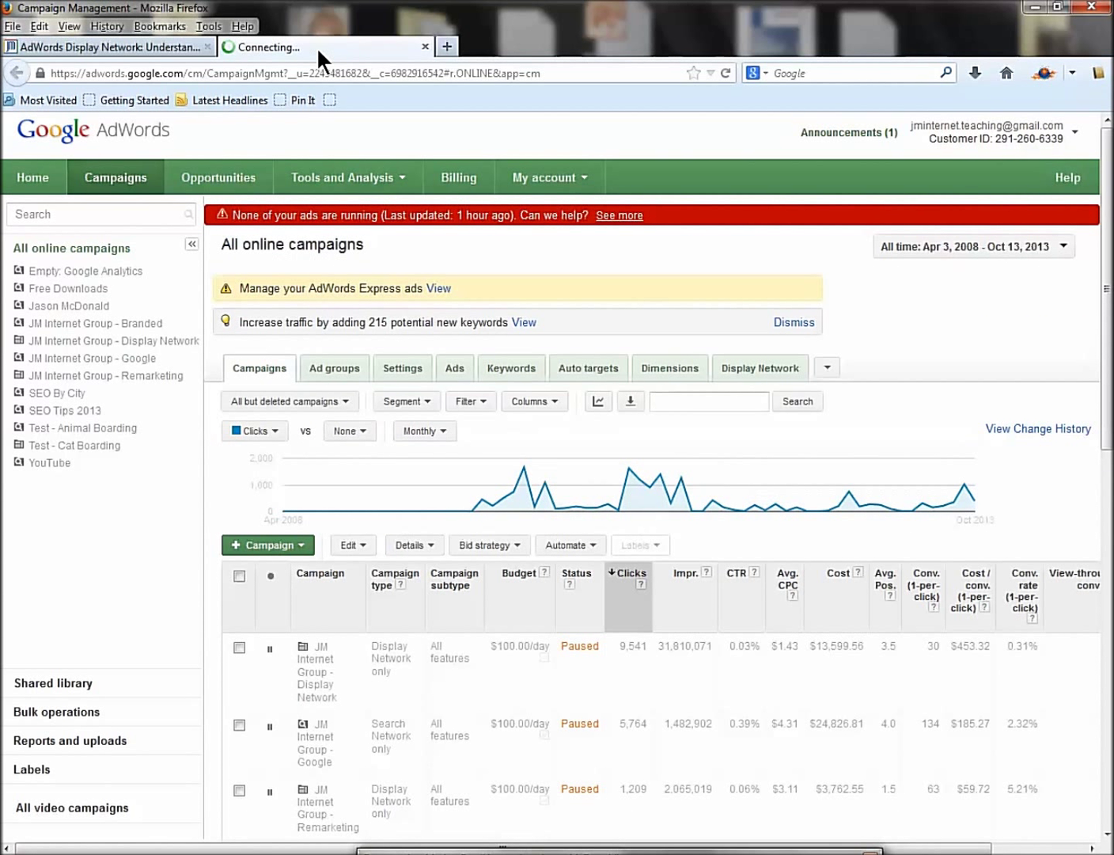
pyautogui.click(269, 543)
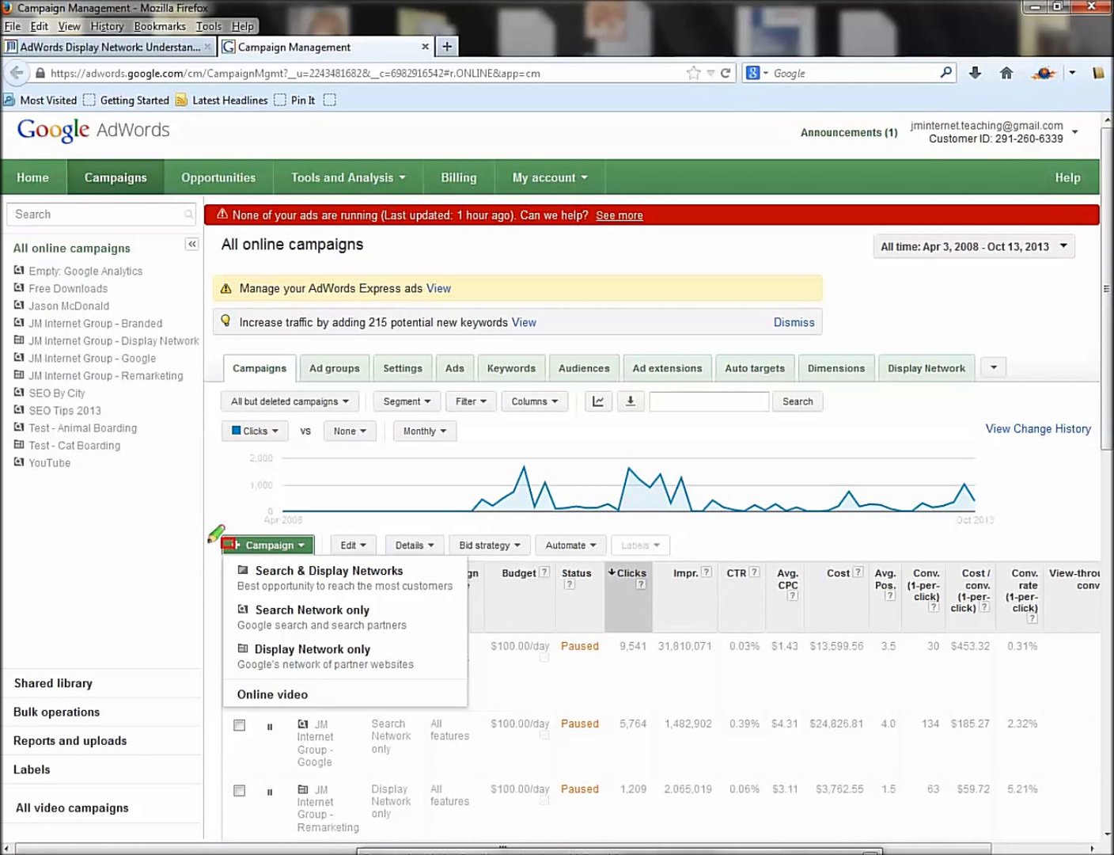
# - Outline the Search & Display Networks, Search Network only and Display Network only options in turn, then clear them
pyautogui.moveTo(210, 540)
pyautogui.mouseDown()
pyautogui.moveTo(326, 599)
pyautogui.moveTo(490, 605)
pyautogui.moveTo(492, 596)
pyautogui.mouseUp()
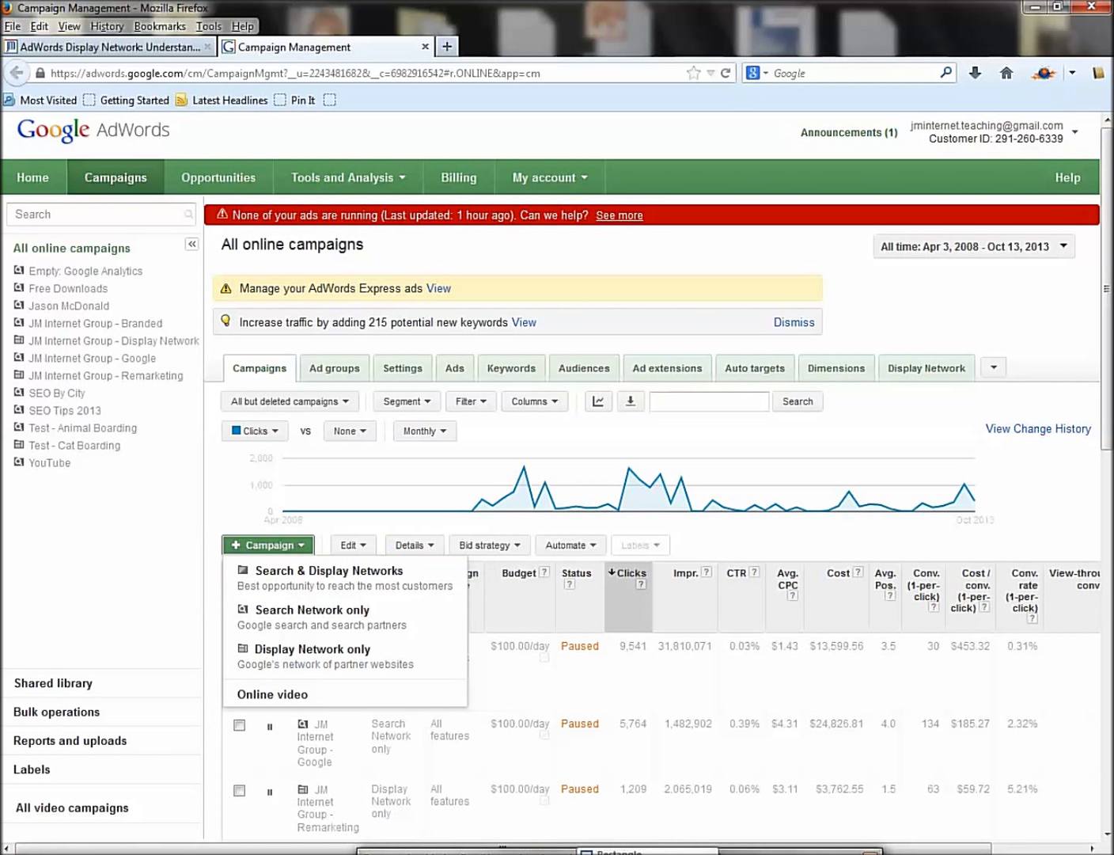
pyautogui.moveTo(211, 590)
pyautogui.mouseDown()
pyautogui.moveTo(245, 615)
pyautogui.moveTo(423, 633)
pyautogui.mouseUp()
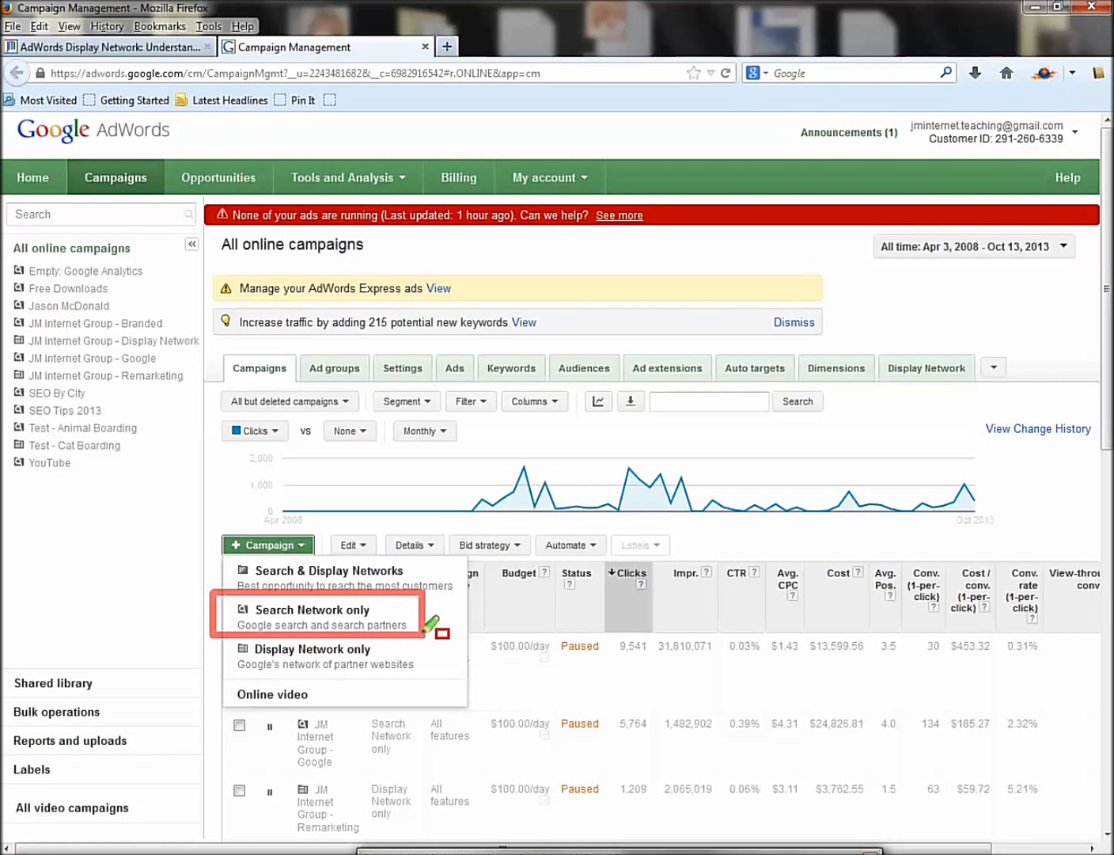
pyautogui.moveTo(219, 637)
pyautogui.mouseDown()
pyautogui.moveTo(253, 664)
pyautogui.moveTo(440, 681)
pyautogui.moveTo(429, 682)
pyautogui.mouseUp()
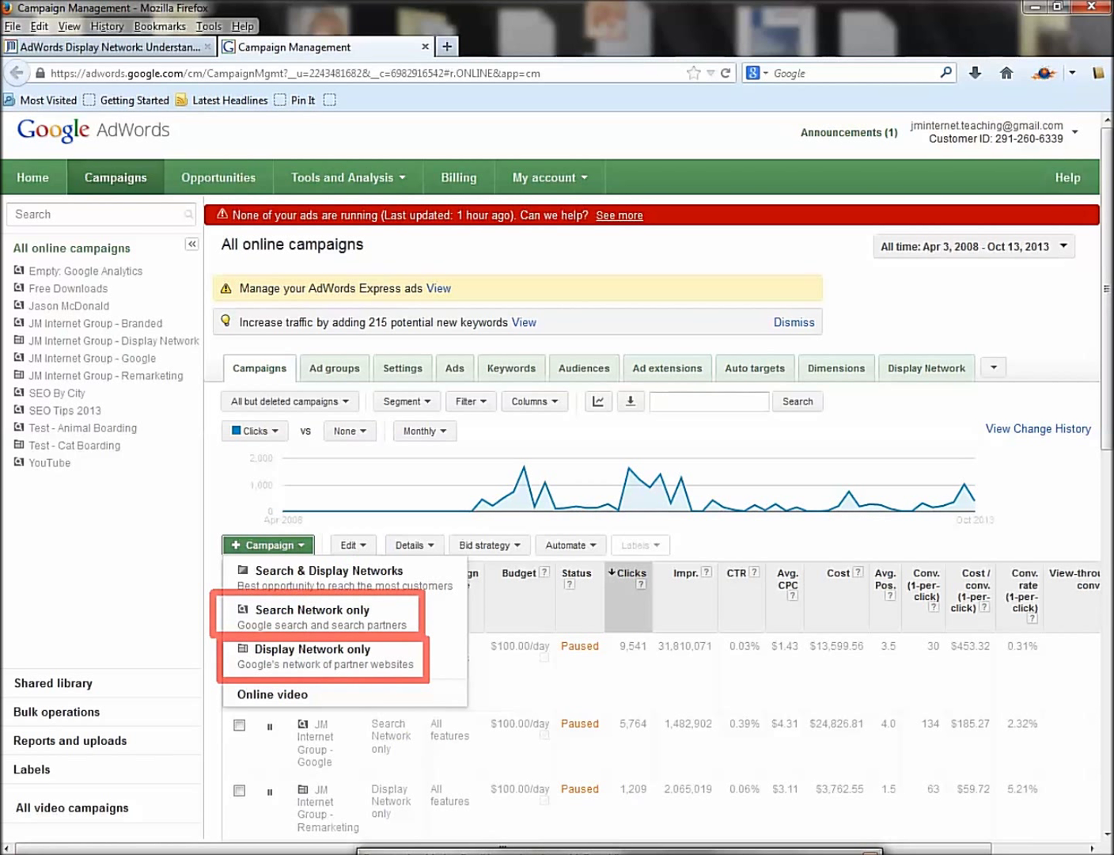
pyautogui.press('e')
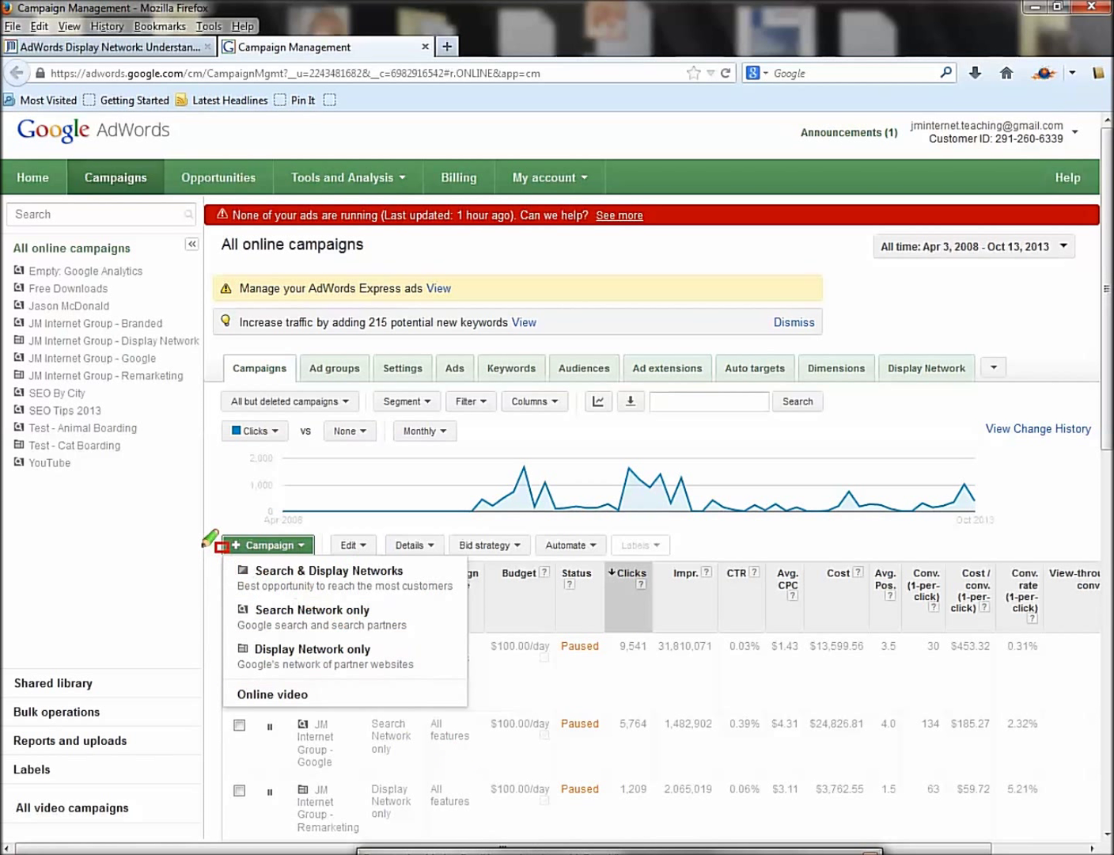
# - Re-outline Search & Display Networks and mark 'Best', then clear the annotations and close the menu
pyautogui.moveTo(200, 544); pyautogui.dragTo(484, 605)
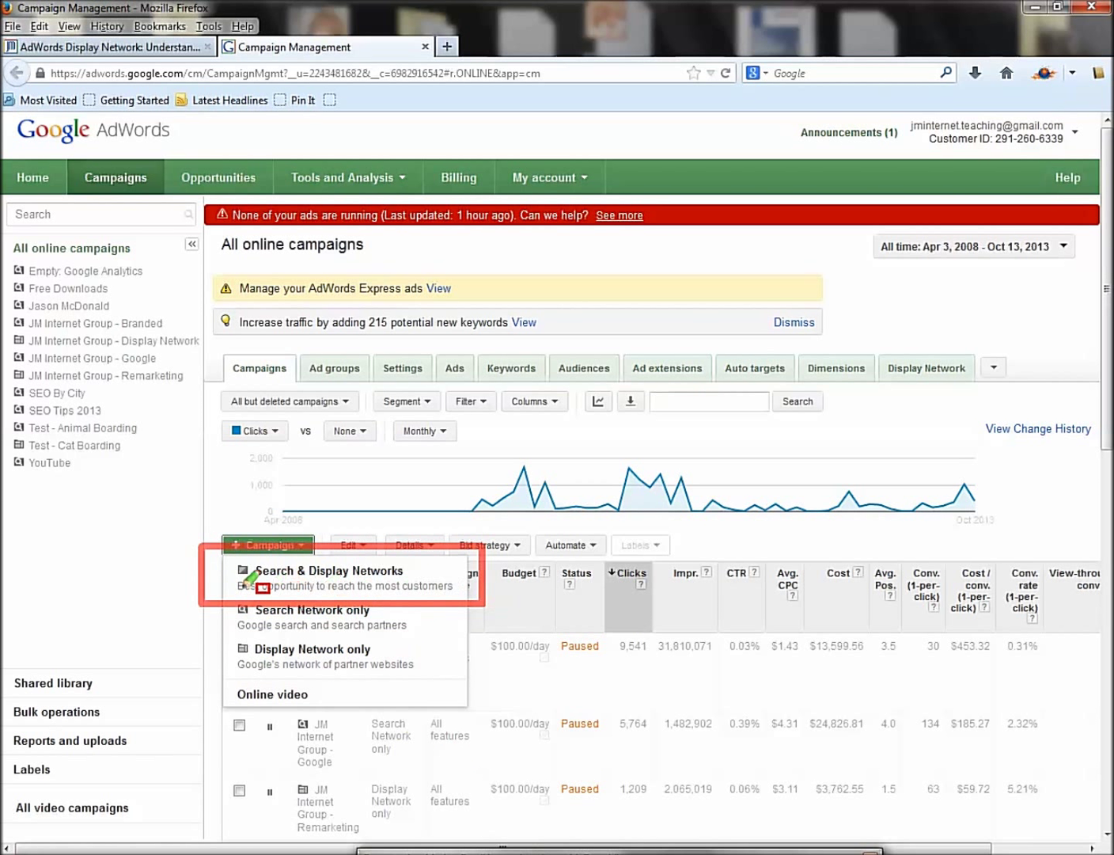
pyautogui.moveTo(220, 576); pyautogui.dragTo(261, 595)
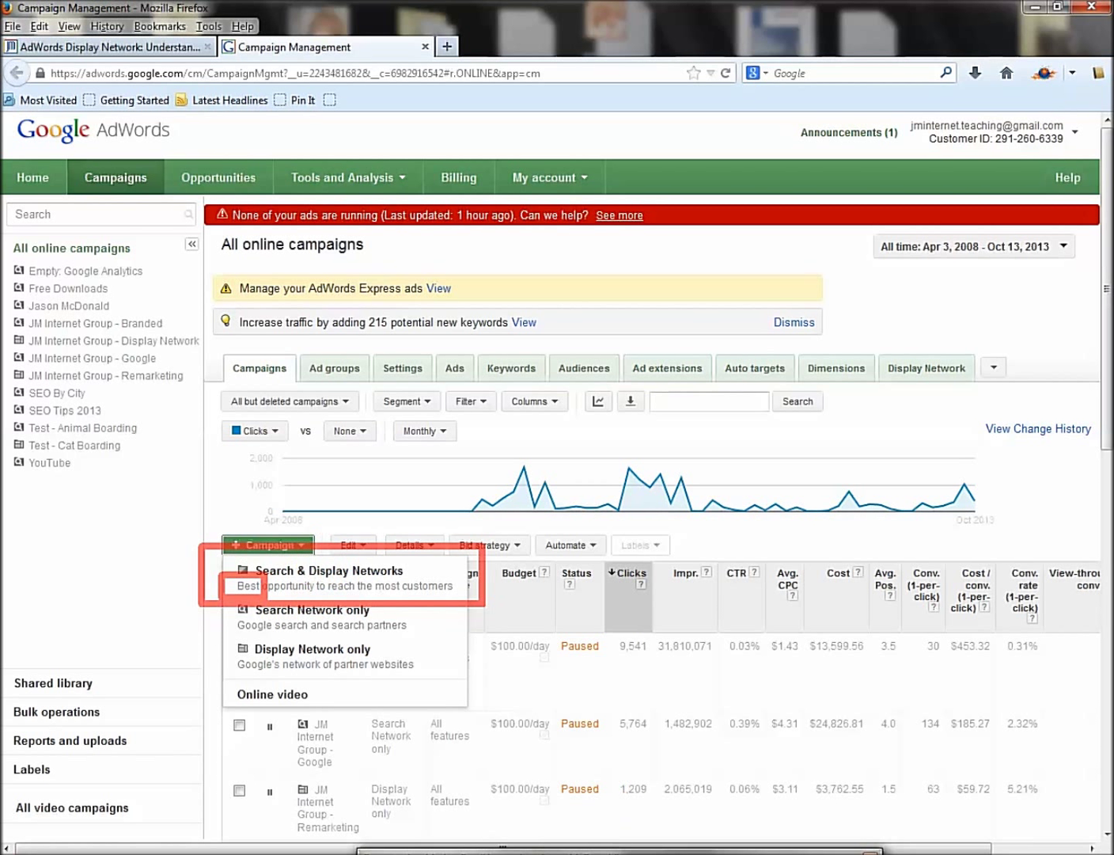
pyautogui.press('e')
pyautogui.press('Escape')
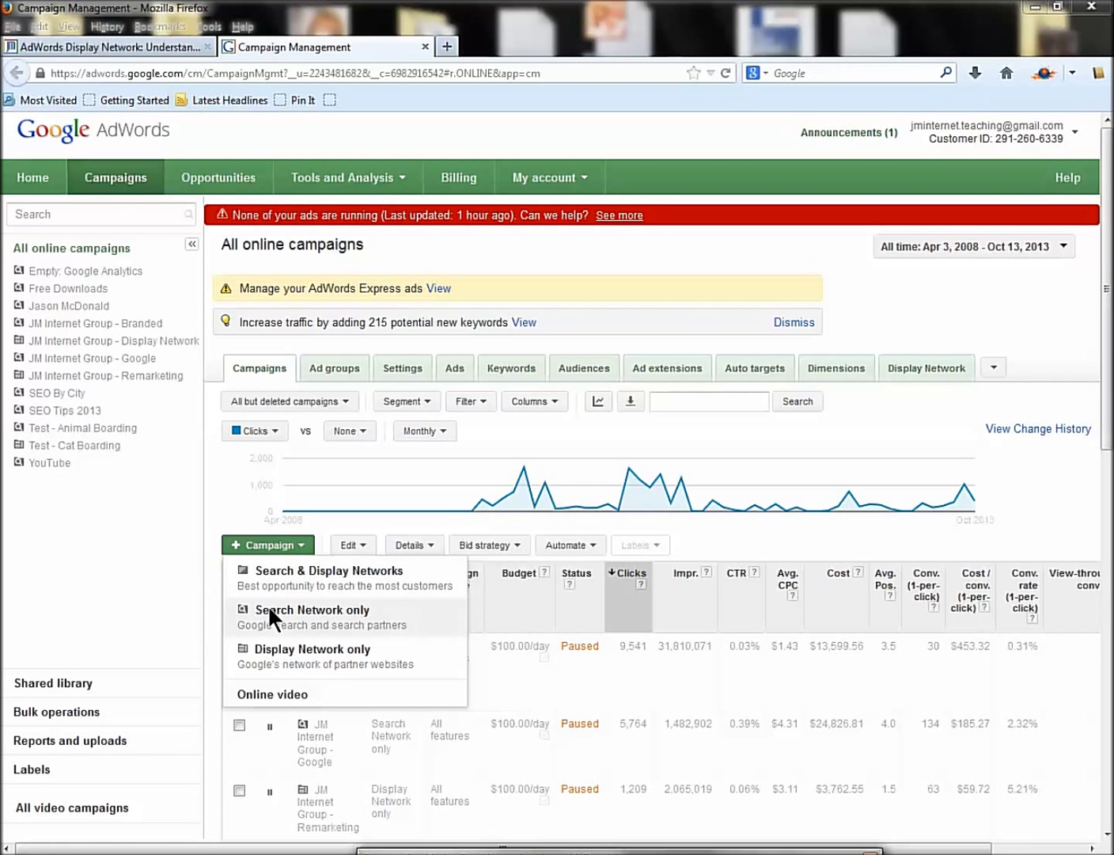
pyautogui.click(133, 550)
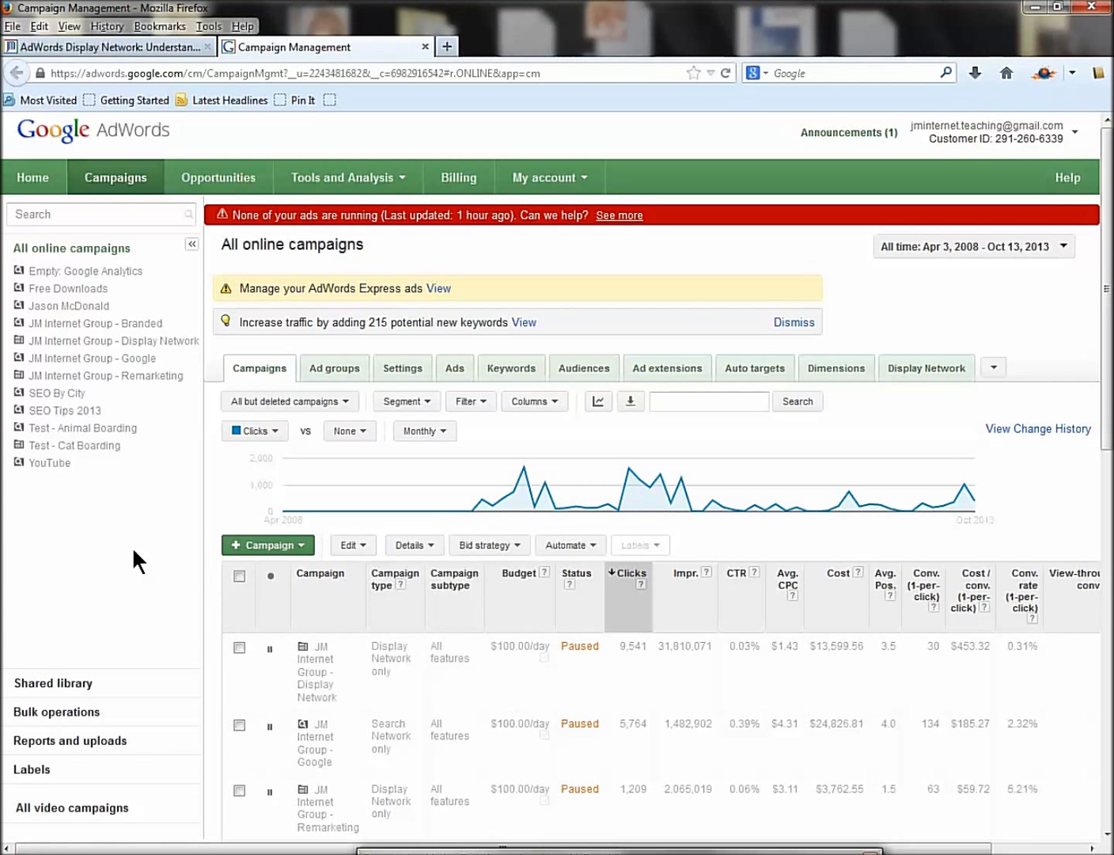
# - Open Test - Cat Boarding's type setting and review the type list, keeping Display Network only – All features
pyautogui.click(97, 449)
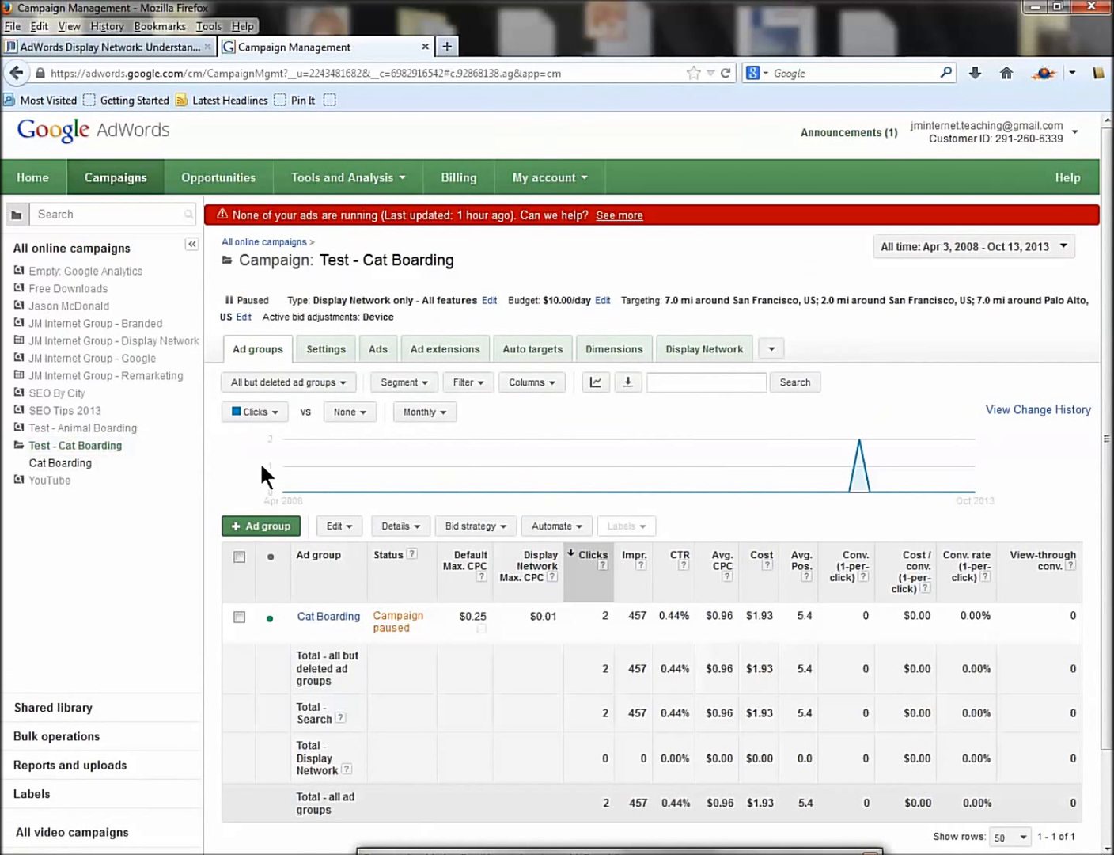
pyautogui.click(490, 301)
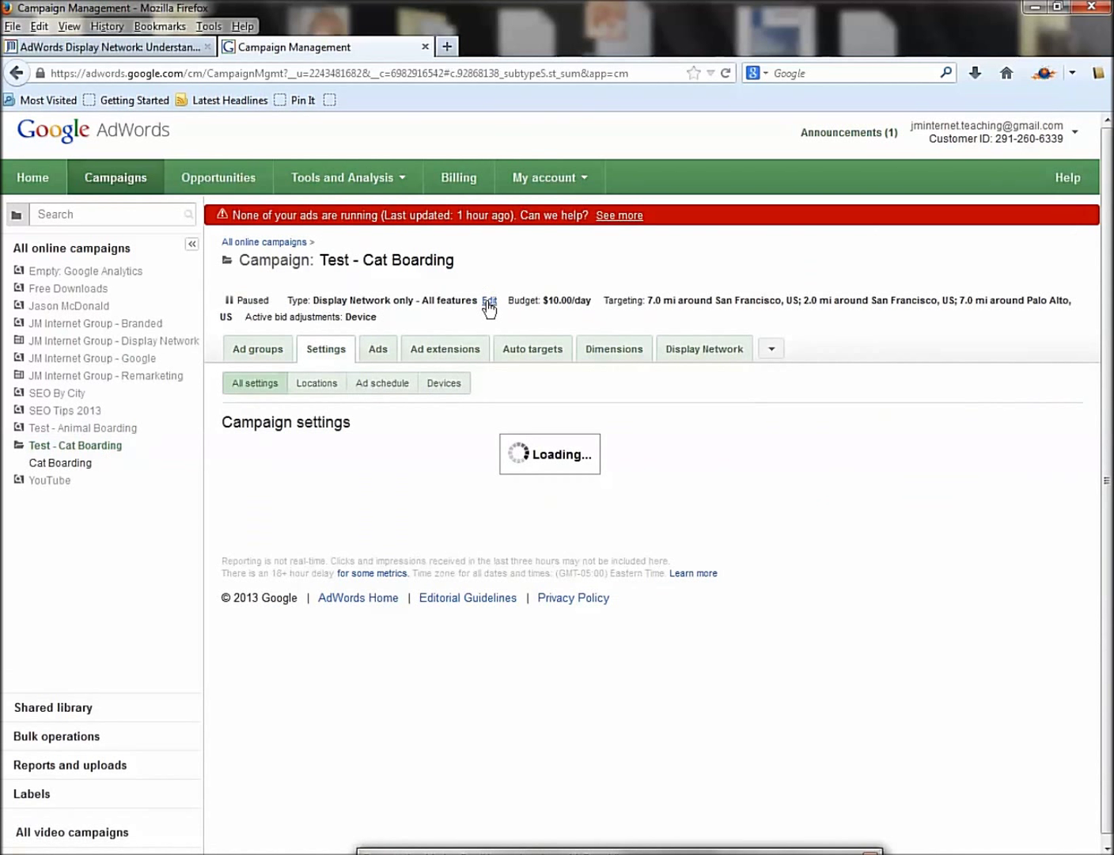
pyautogui.scroll(-2, 471, 464)
pyautogui.scroll(-5, 473, 553)
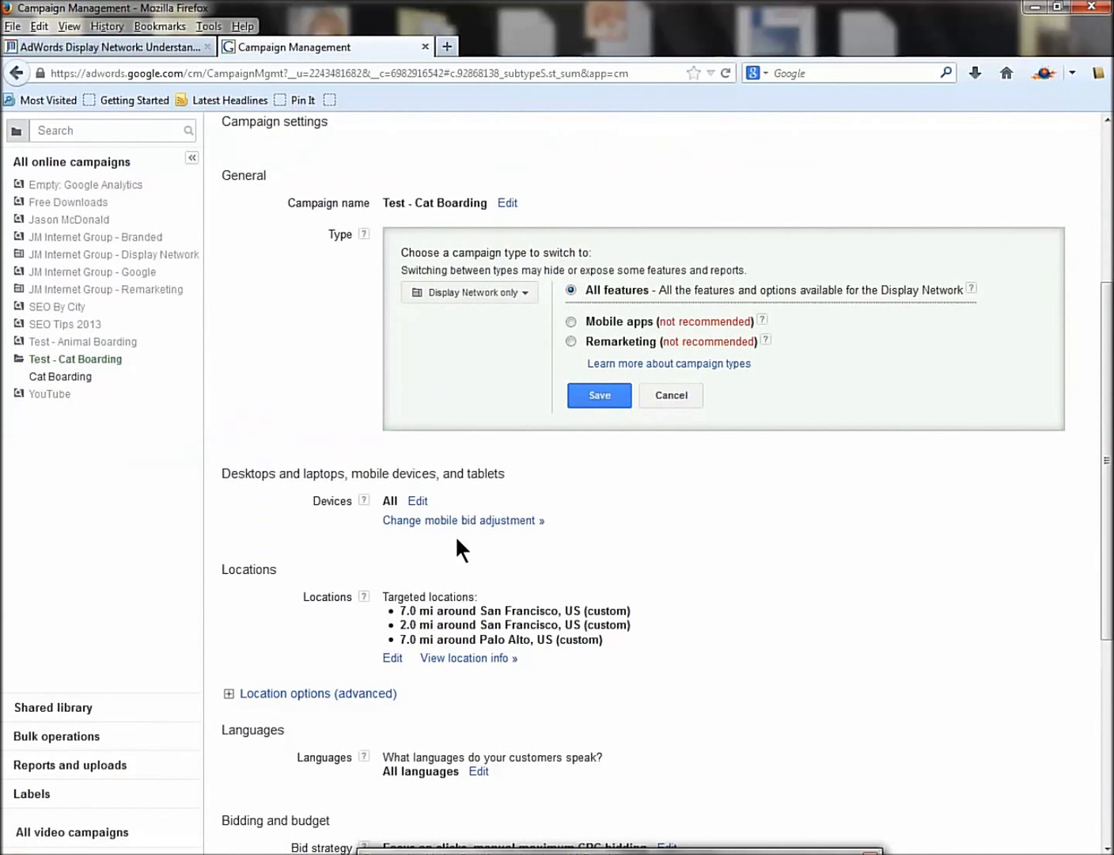
pyautogui.click(512, 293)
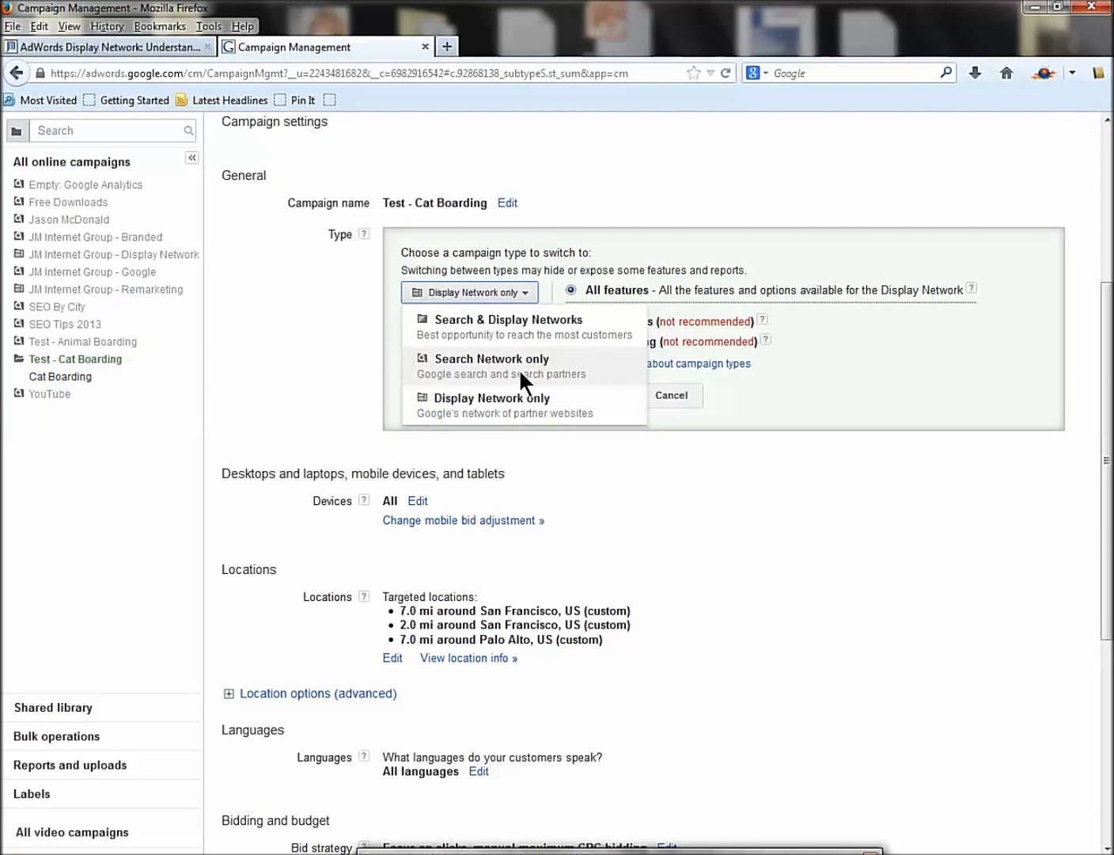
pyautogui.click(562, 182)
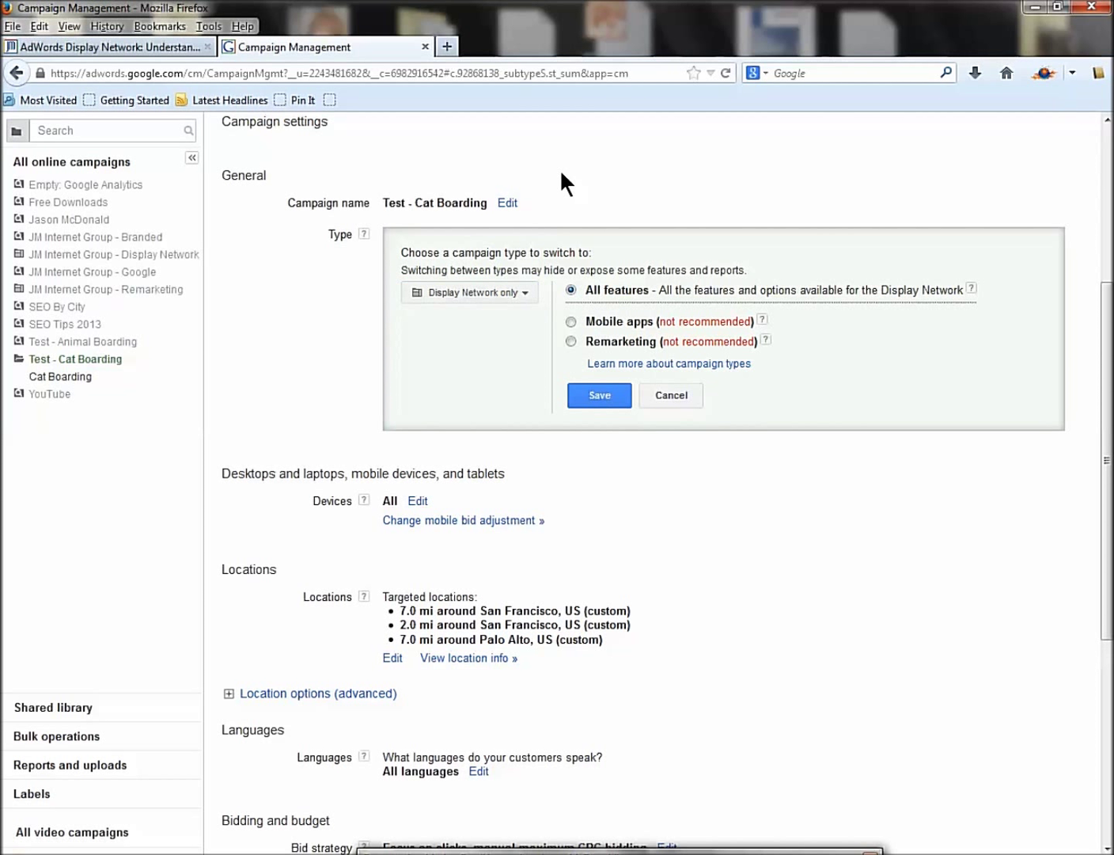
pyautogui.scroll(4, 560, 169)
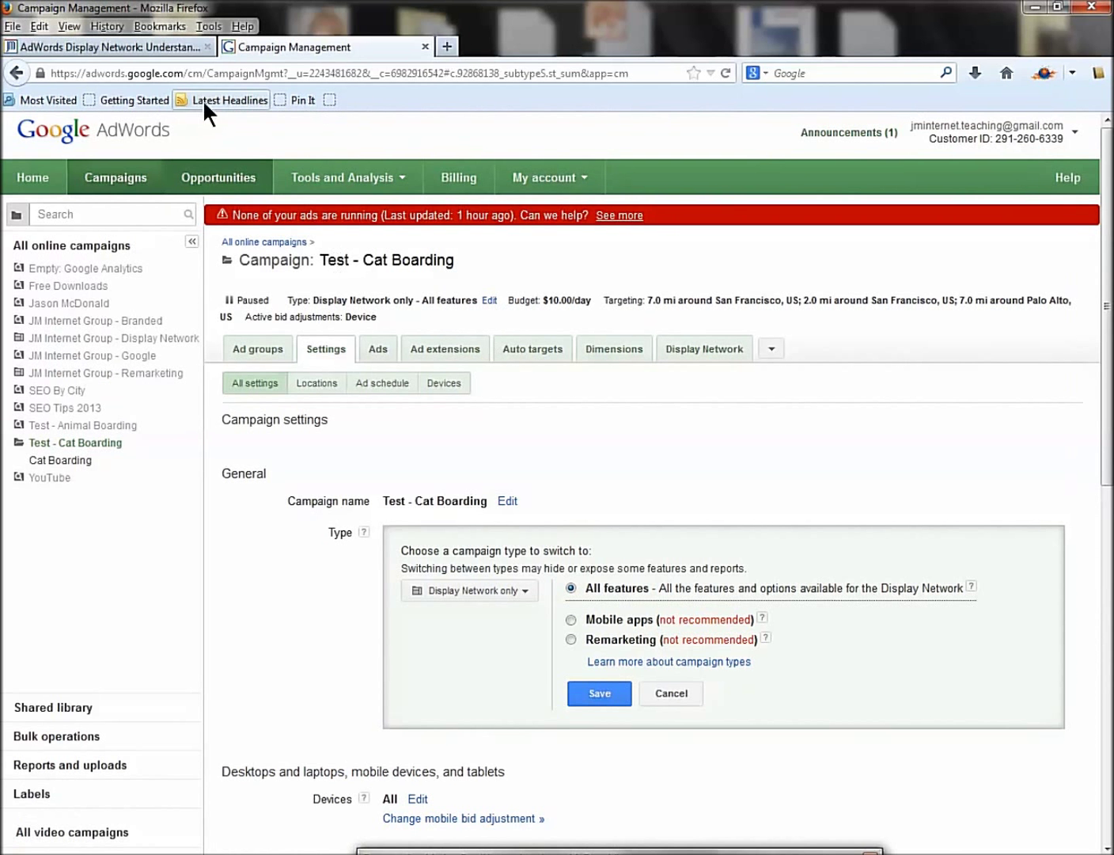
# - Return to the JM Internet Group links page and open the AdWords link in another new tab
pyautogui.click(155, 49)
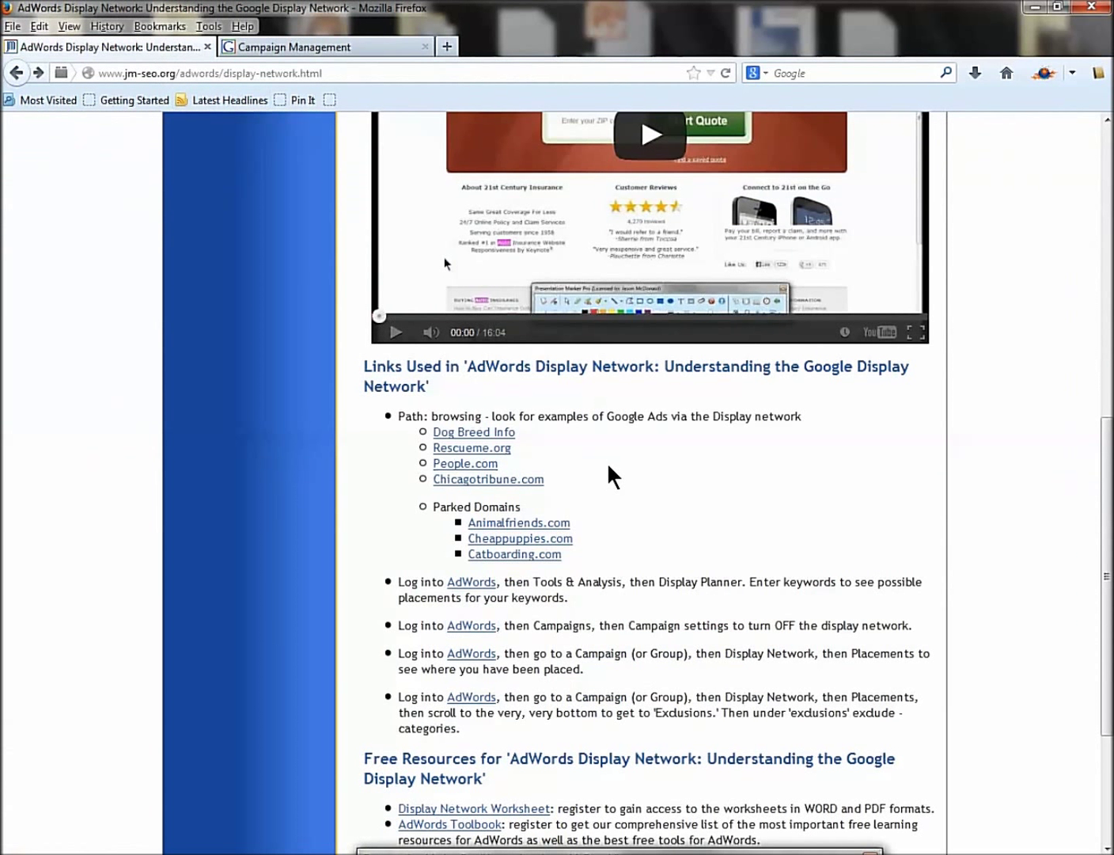
pyautogui.scroll(-3, 610, 470)
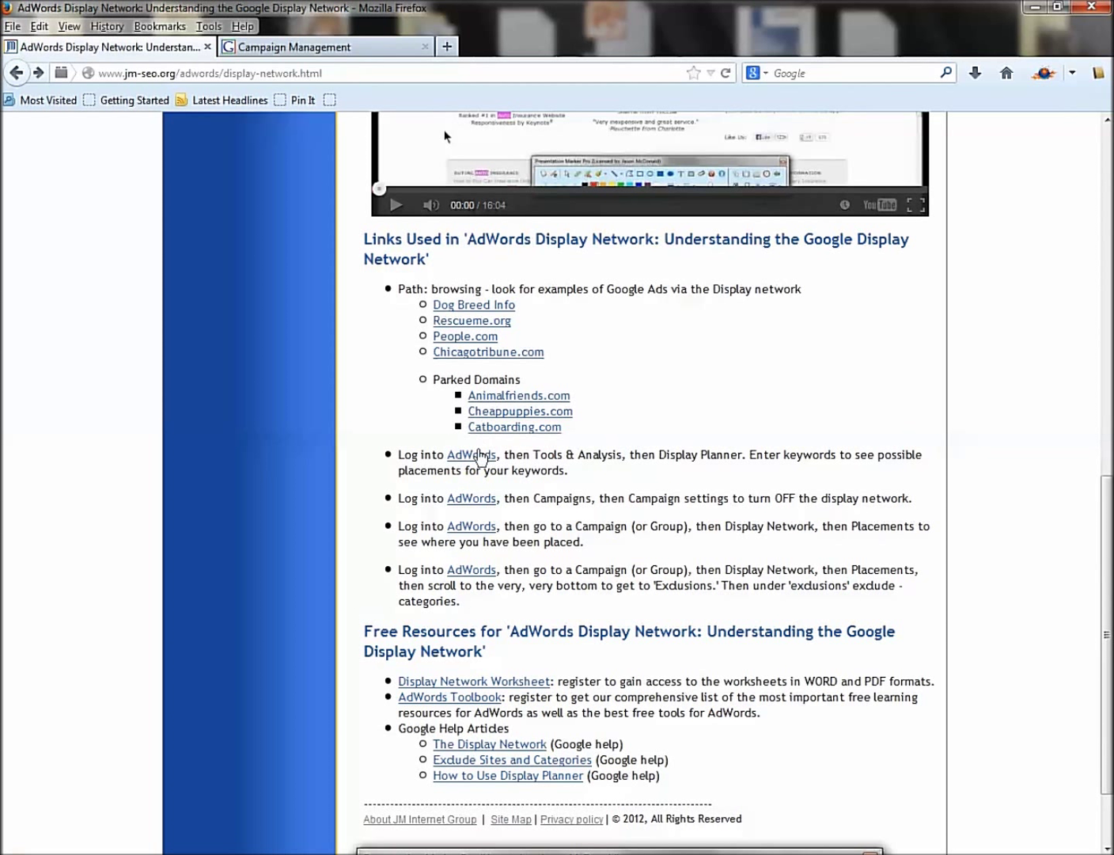
pyautogui.rightClick(474, 454)
pyautogui.click(497, 471)
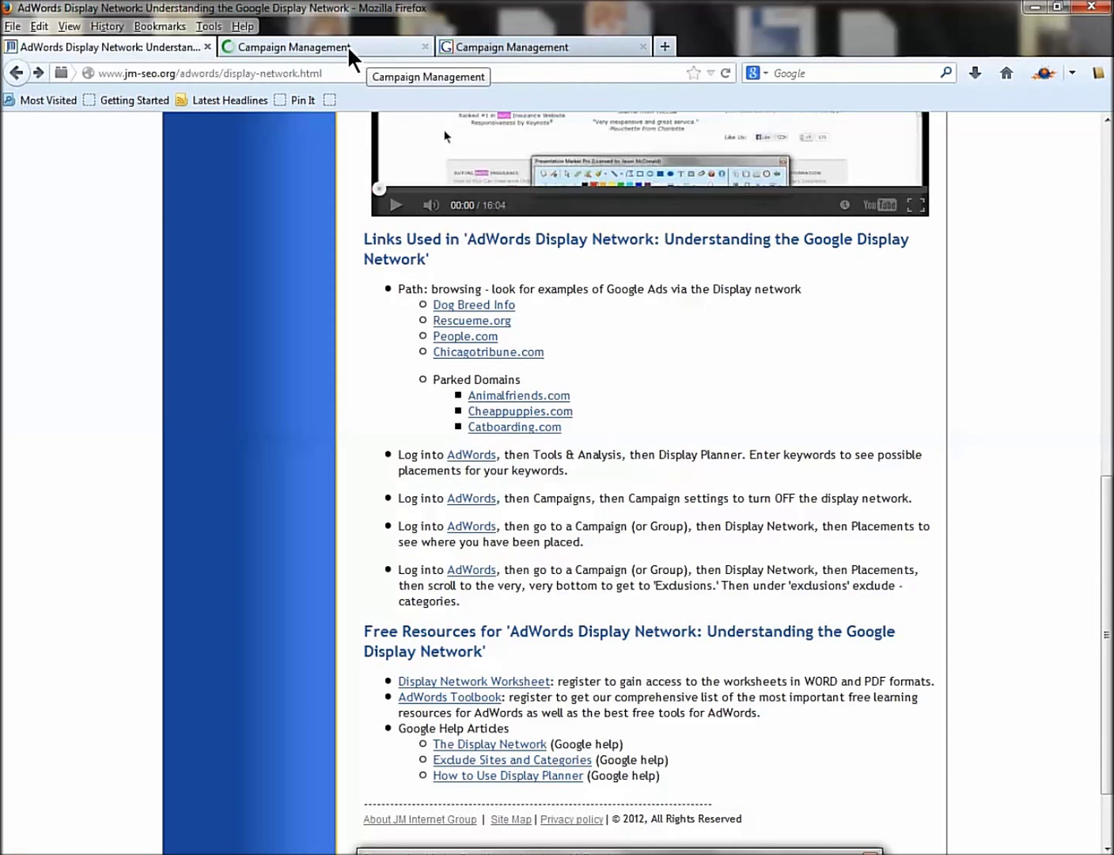
# - On the AdWords campaigns tab, open Tools and Analysis > Display Planner
pyautogui.click(350, 49)
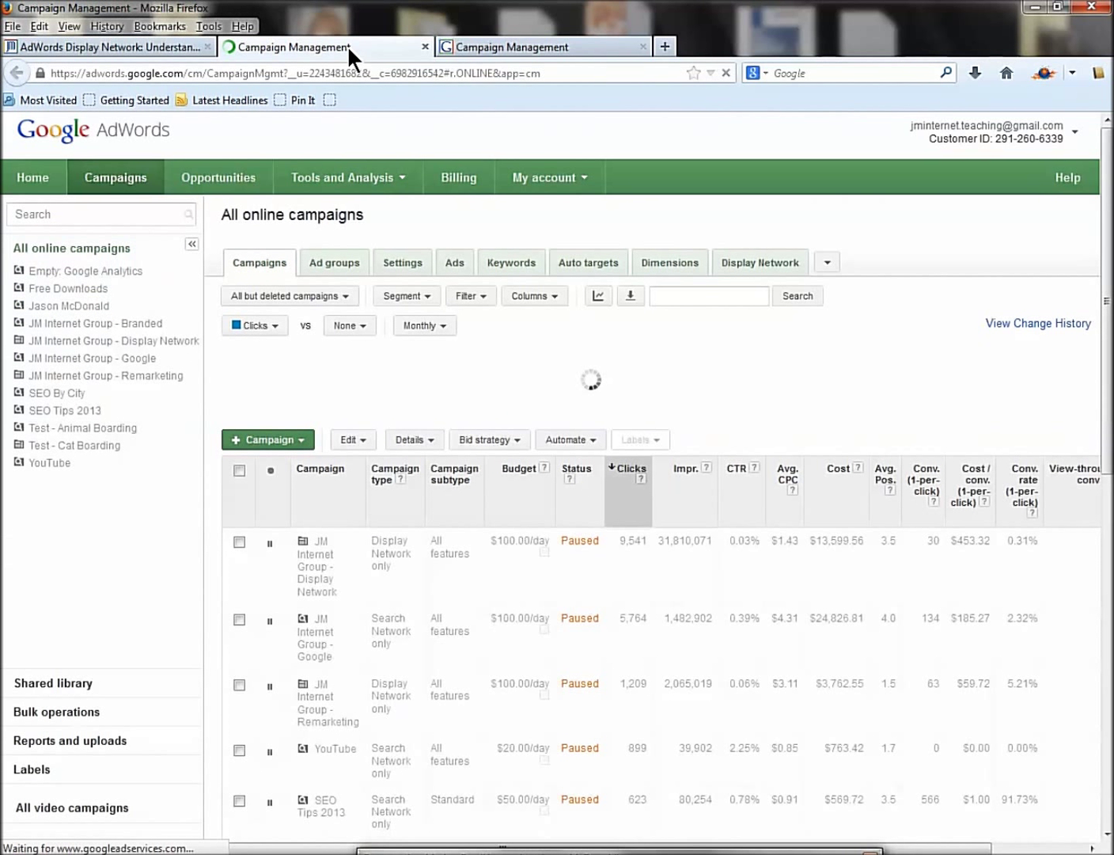
pyautogui.click(362, 180)
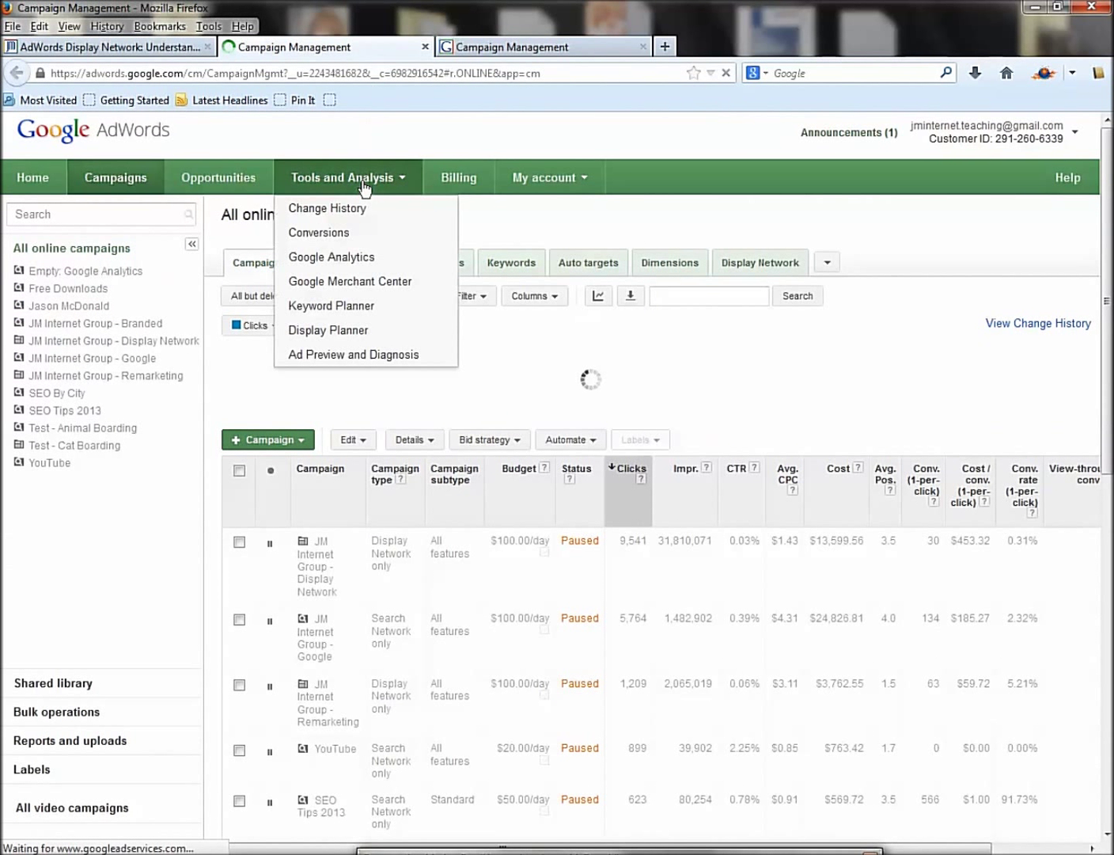
pyautogui.click(294, 332)
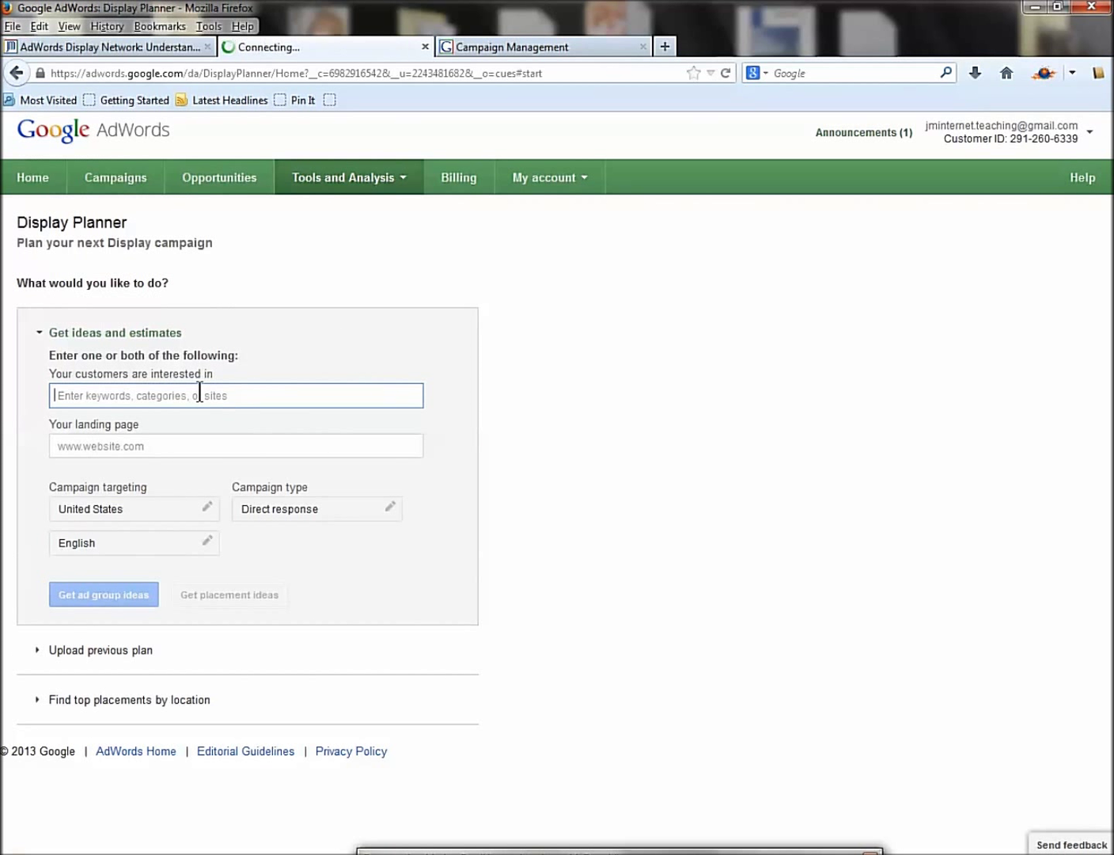
# - Generate Display Planner ad group ideas for 'cat boarding', leaving the filters unchanged
pyautogui.write('cat b')
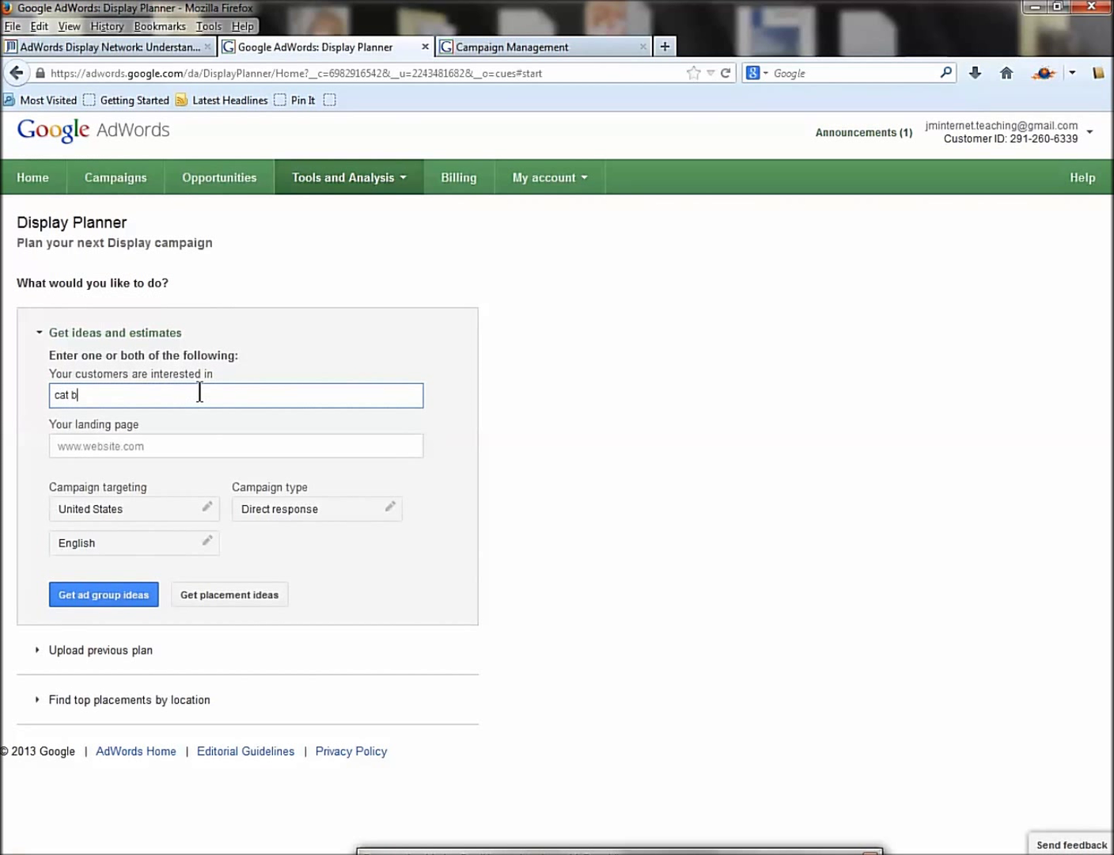
pyautogui.write('oarding')
pyautogui.click(113, 599)
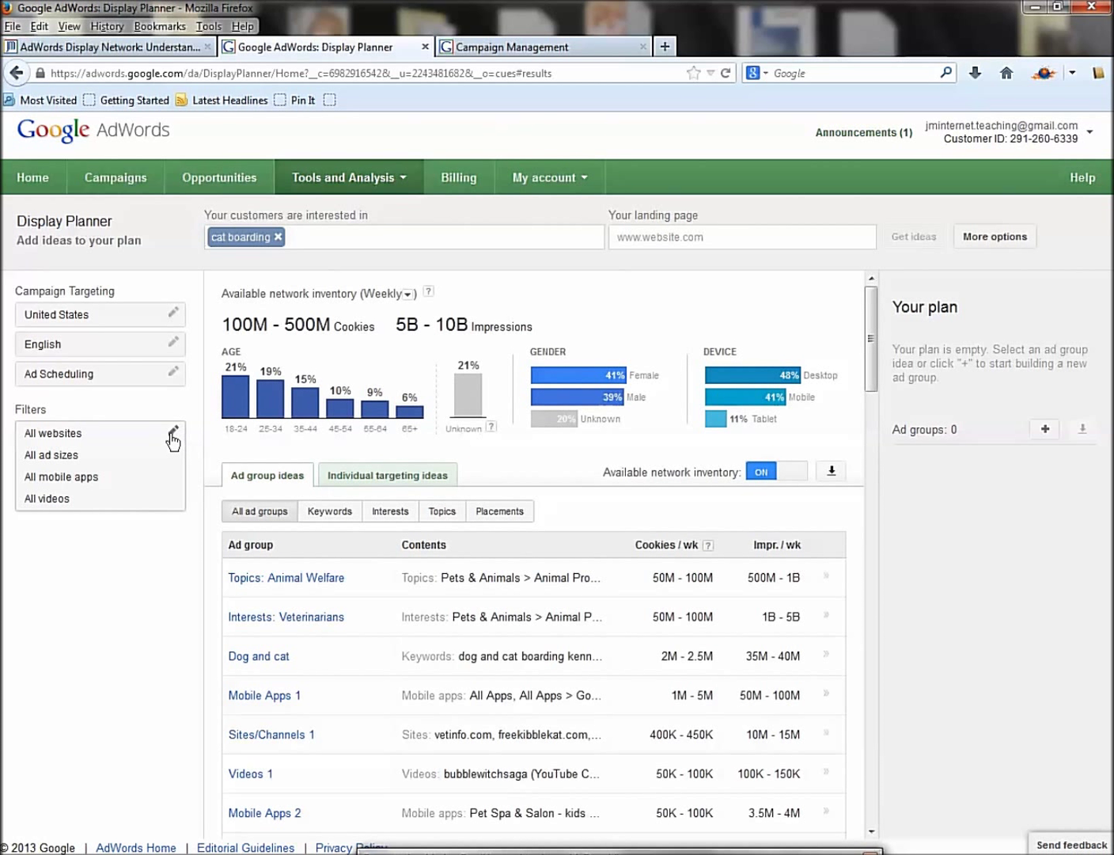
pyautogui.click(169, 433)
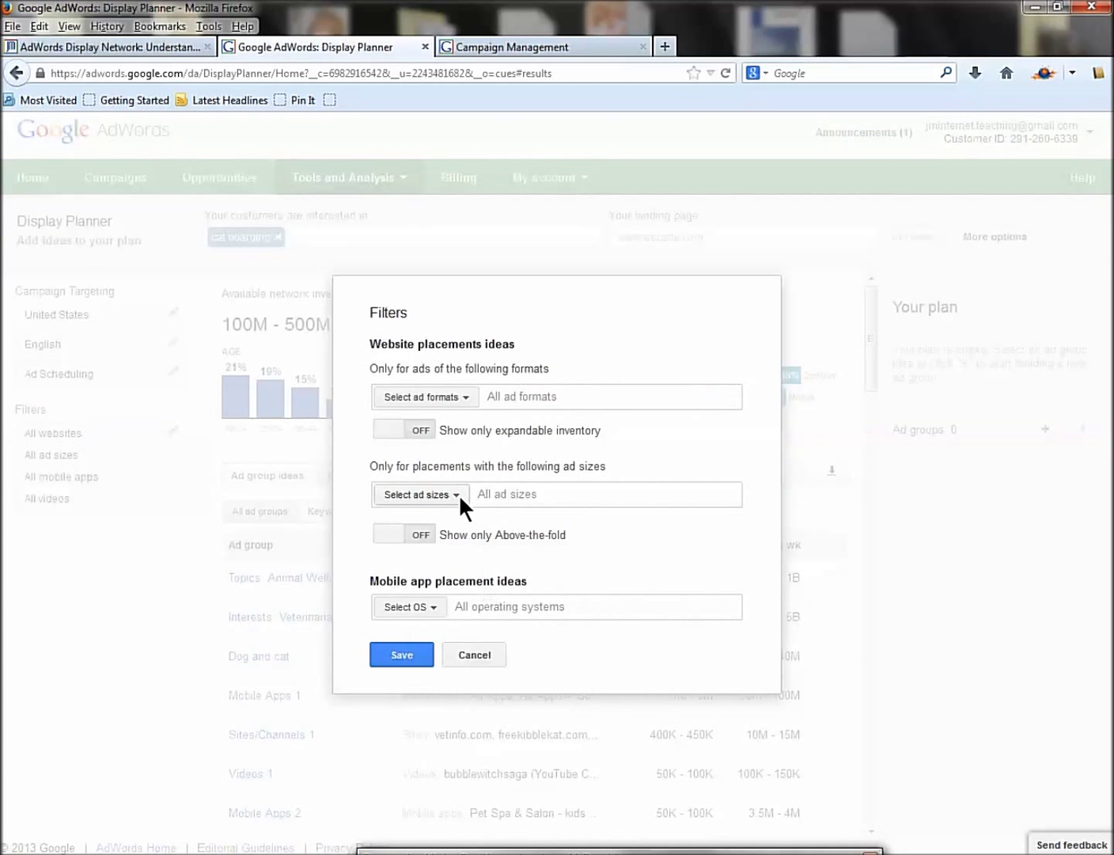
pyautogui.click(475, 655)
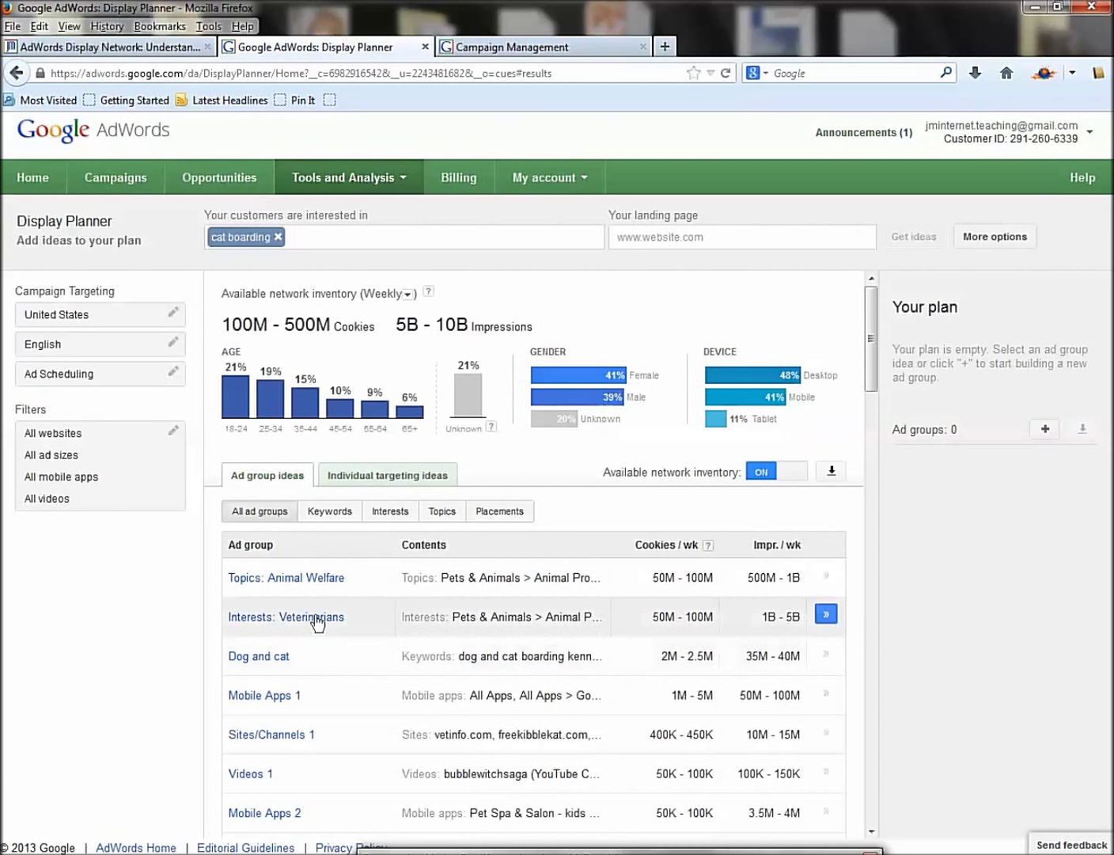
# - Show placement ideas and open vetinfo.com from the Sites/Channels 1 group
pyautogui.click(503, 516)
pyautogui.scroll(-3, 474, 530)
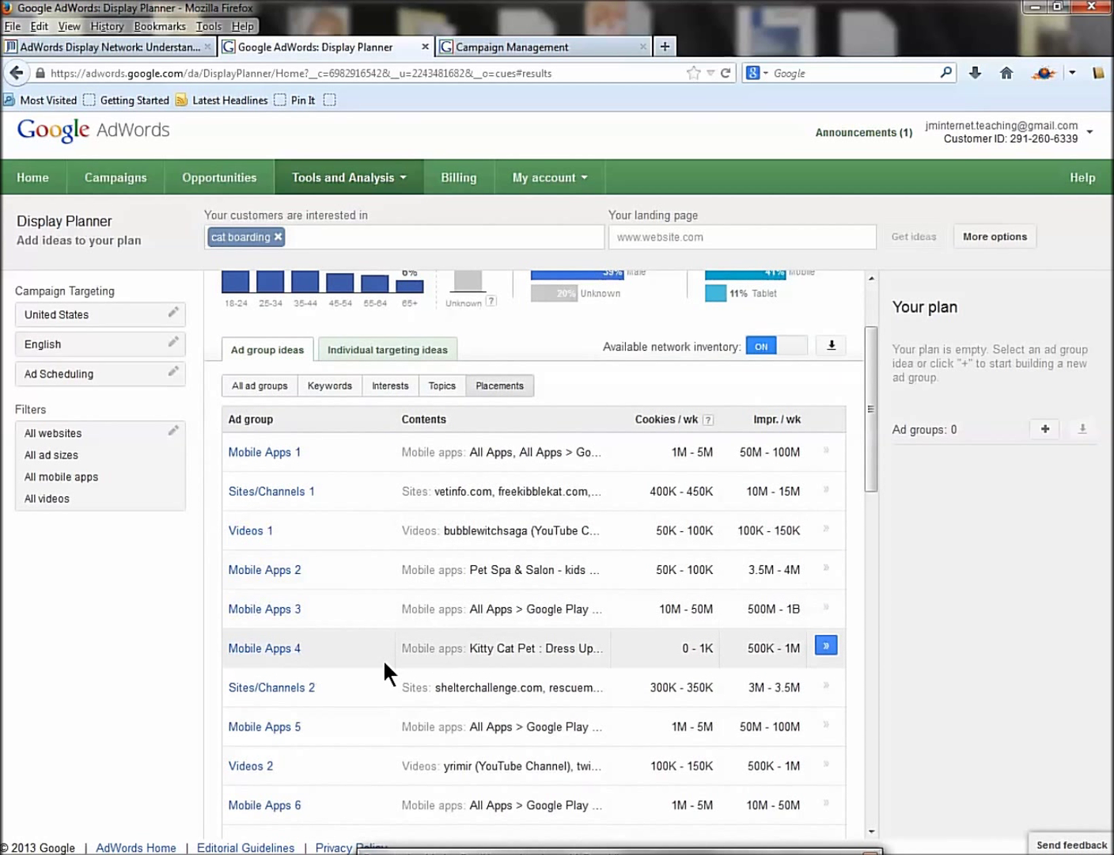
pyautogui.click(280, 492)
pyautogui.scroll(-2, 377, 554)
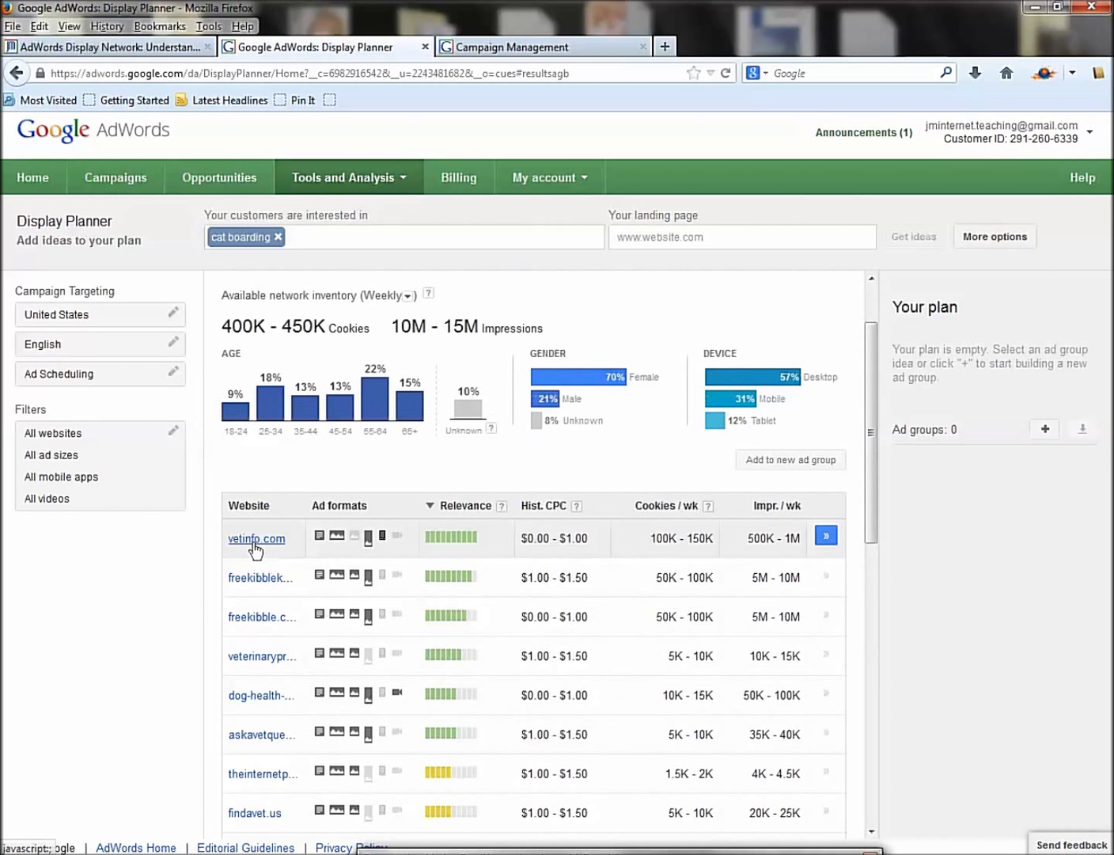
pyautogui.click(254, 539)
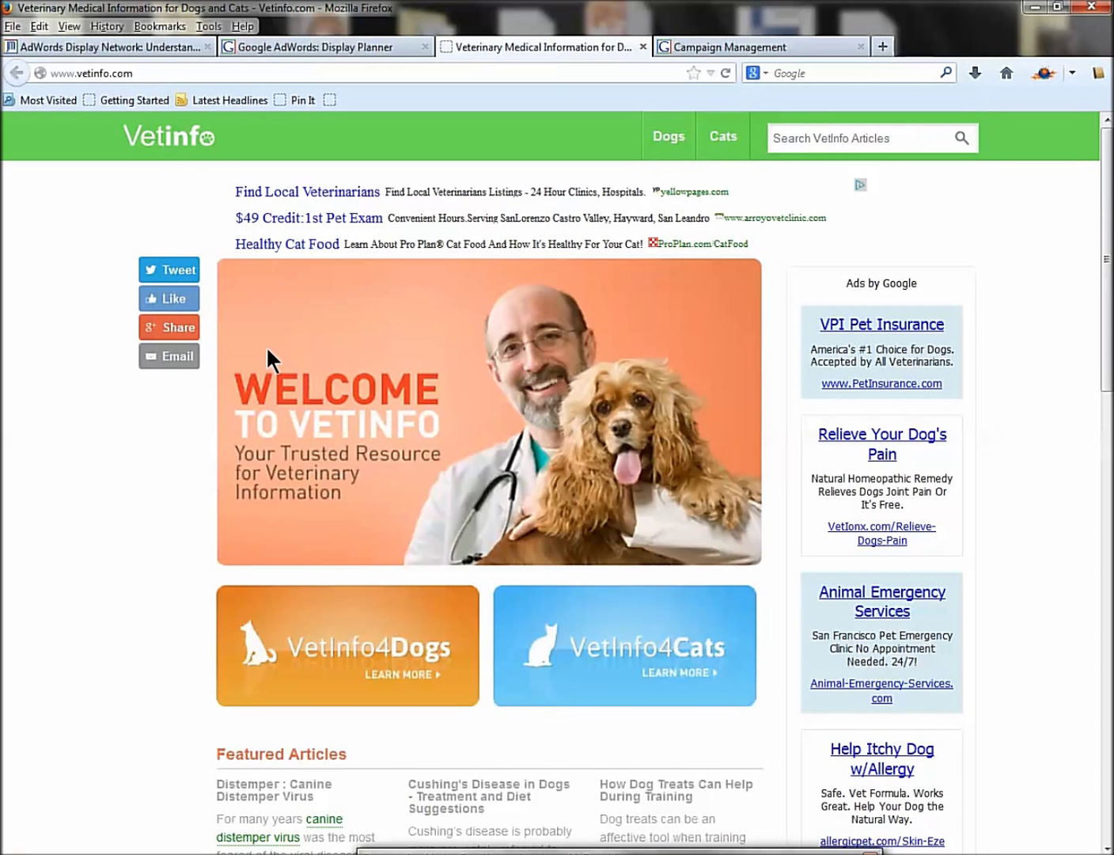
# - Close vetinfo.com, then view dog-health-guide.org's audience details and open its site in a new tab
pyautogui.click(643, 48)
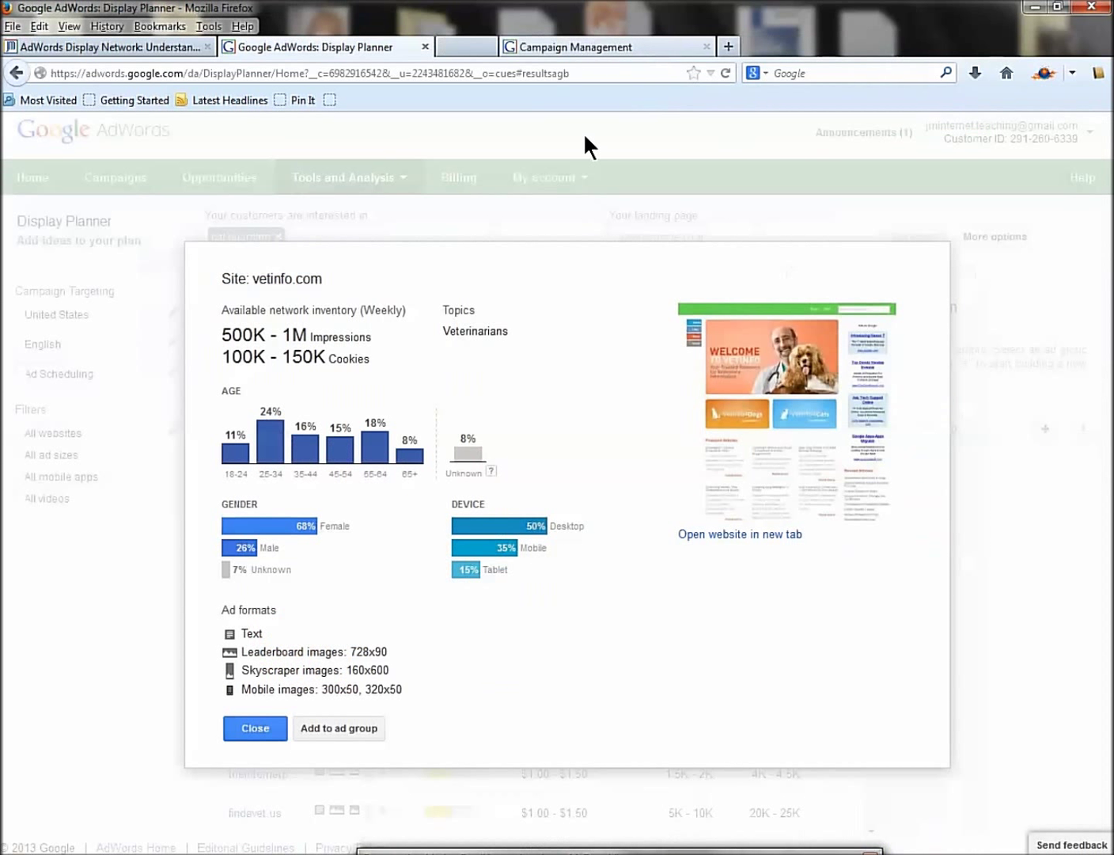
pyautogui.click(257, 724)
pyautogui.scroll(-3, 378, 700)
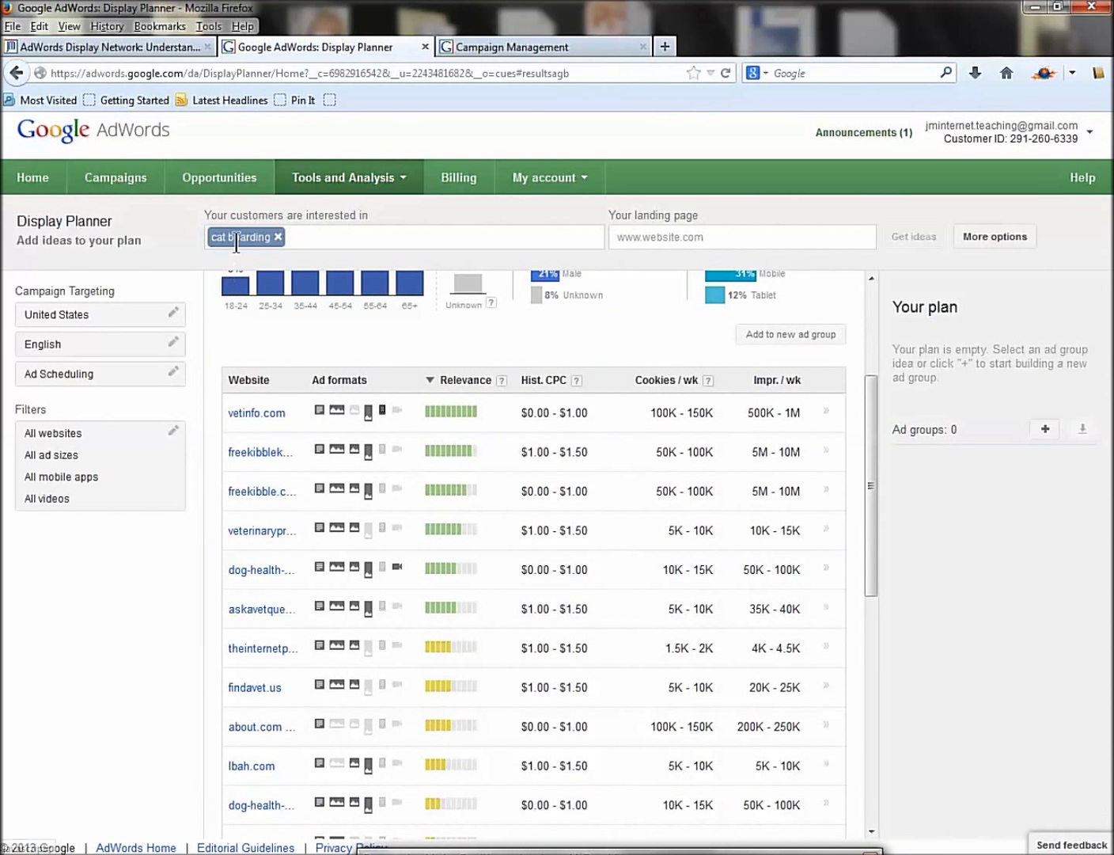
pyautogui.click(256, 571)
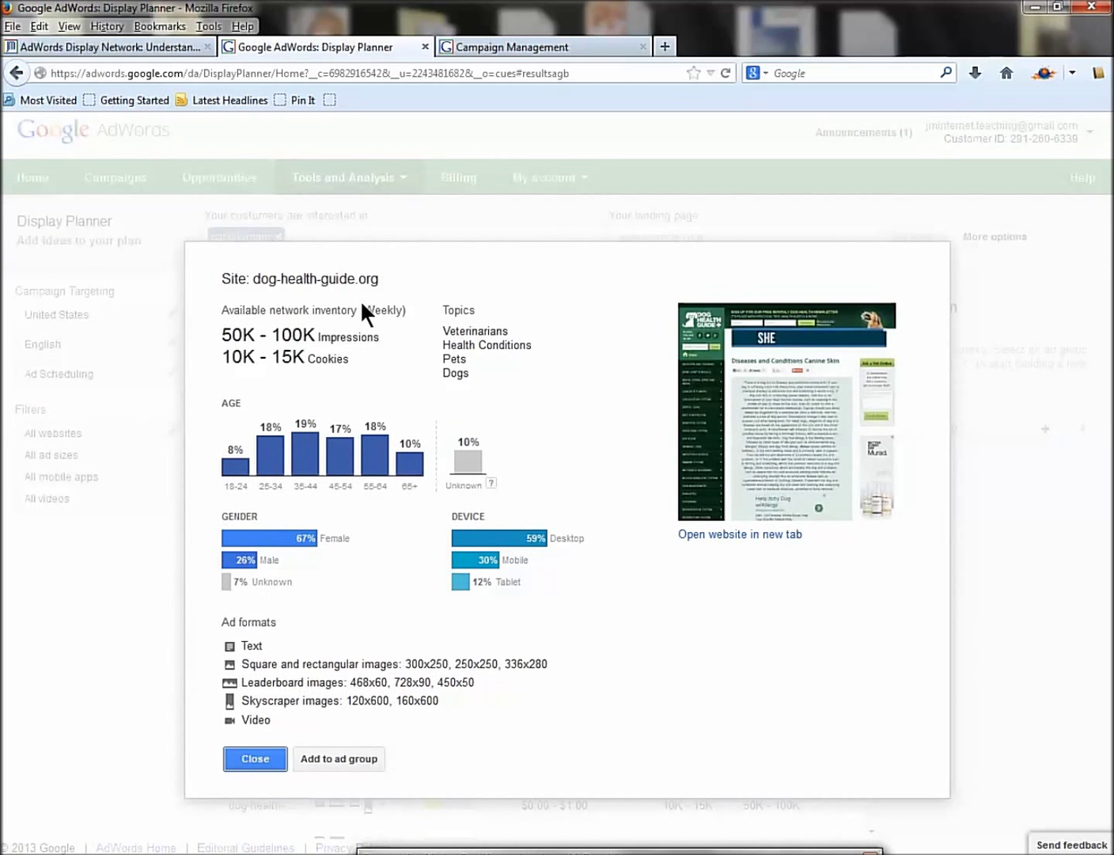
pyautogui.rightClick(740, 536)
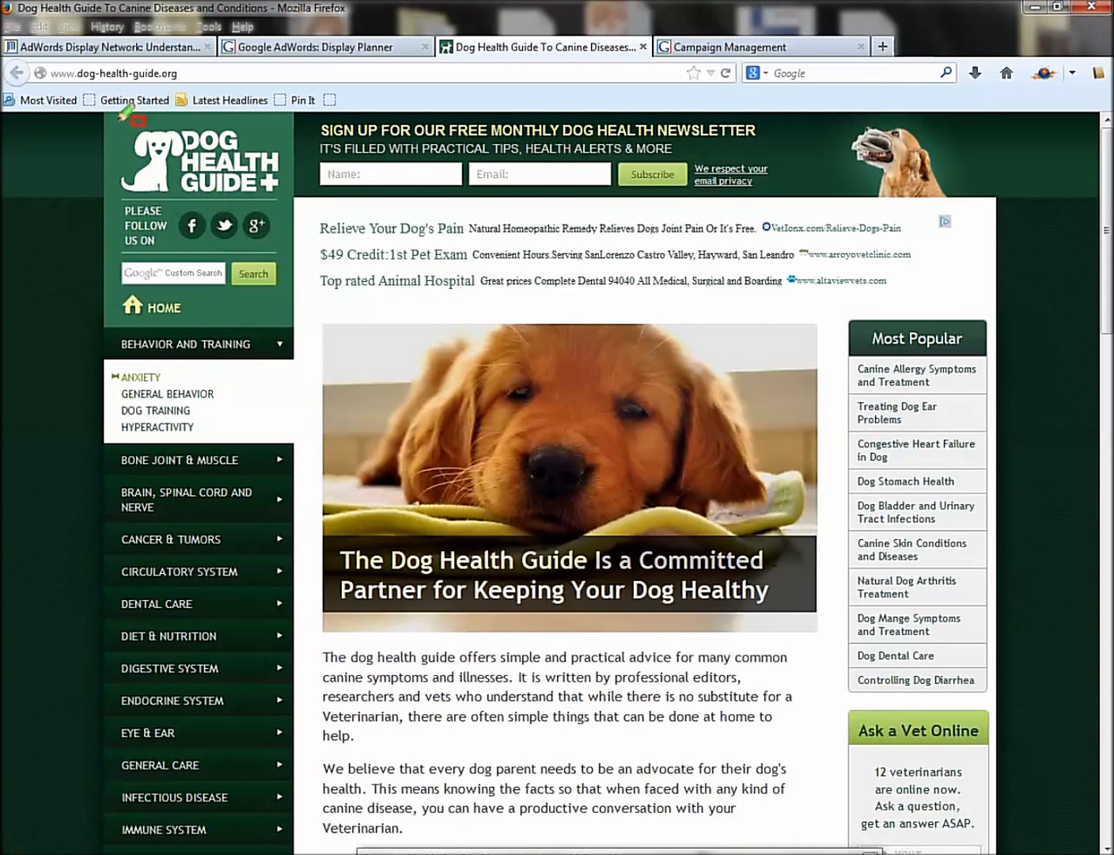
# - Outline the Dog Health Guide logo, puppy image and pain-relief ad in red, then erase and close the site
pyautogui.moveTo(206, 188); pyautogui.dragTo(268, 227)
pyautogui.moveTo(385, 291)
pyautogui.mouseDown()
pyautogui.moveTo(563, 515)
pyautogui.moveTo(712, 632)
pyautogui.mouseUp()
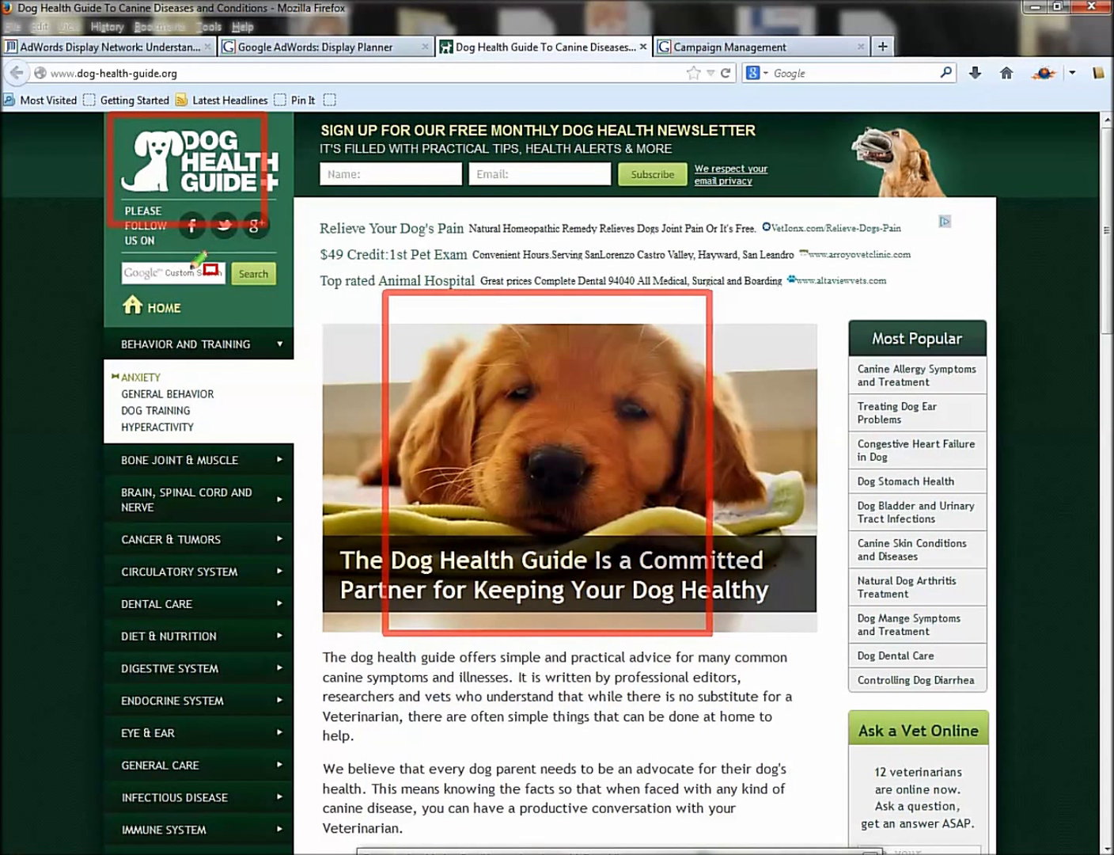
pyautogui.moveTo(300, 208); pyautogui.dragTo(482, 252)
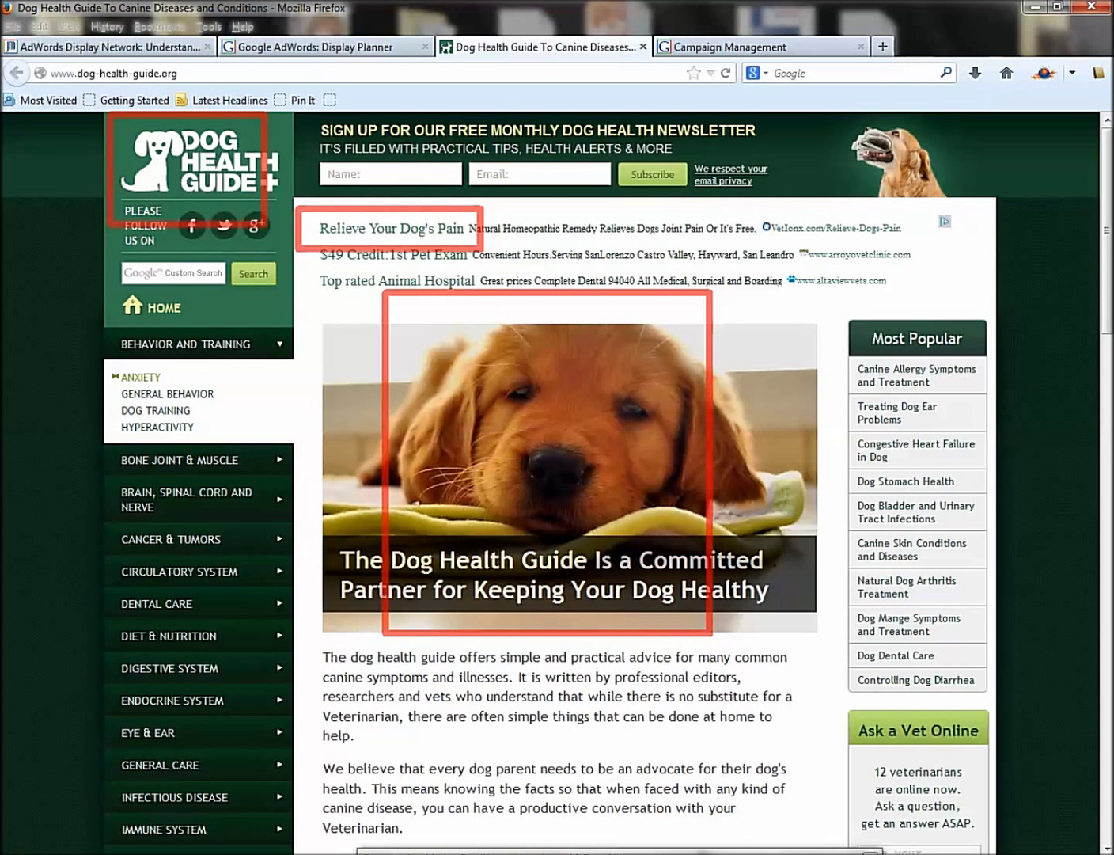
pyautogui.press('e')
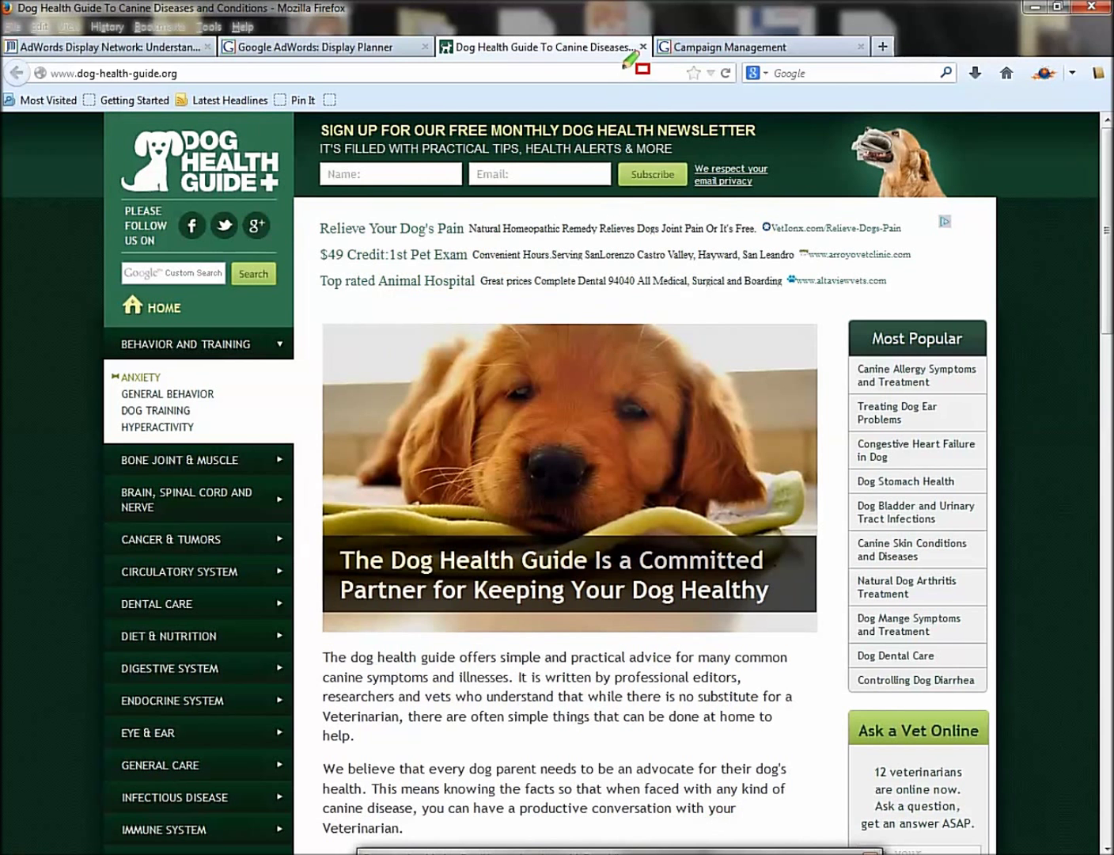
pyautogui.click(642, 48)
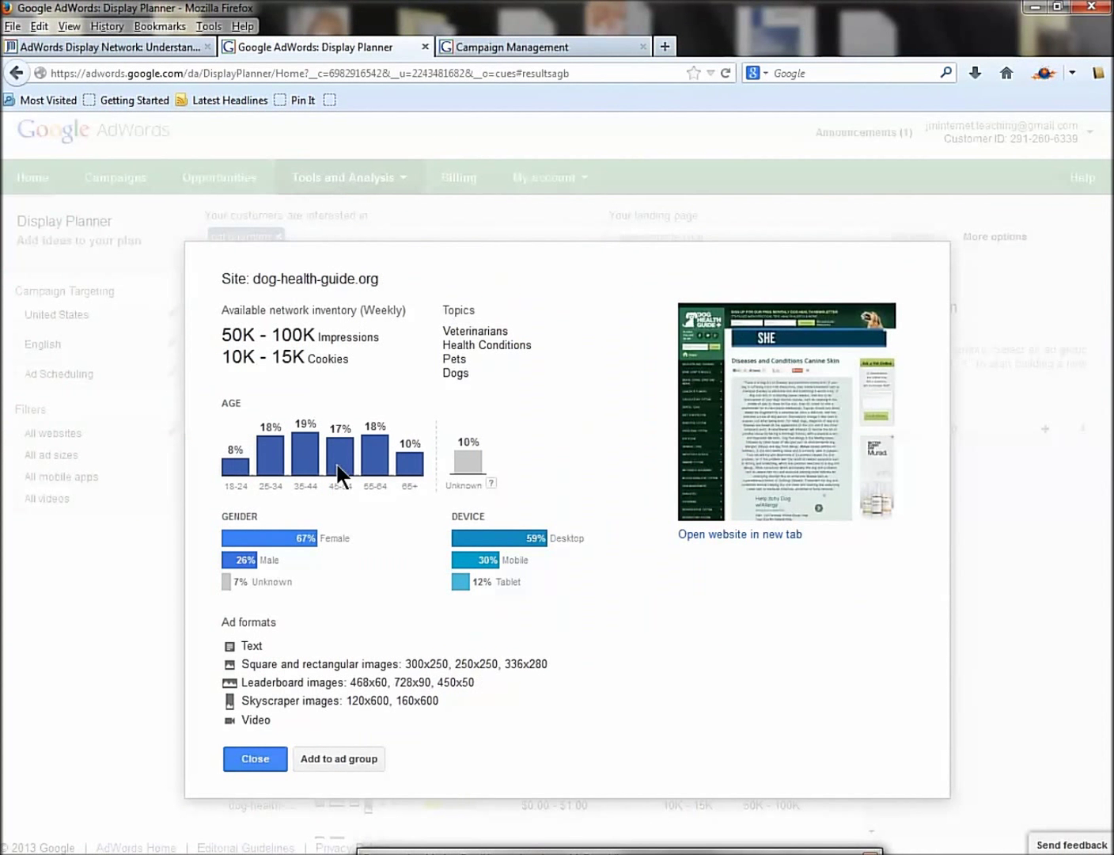
# - Close the dog-health-guide.org details, restart Display Planner from Tools and Analysis, then close that tab
pyautogui.click(266, 759)
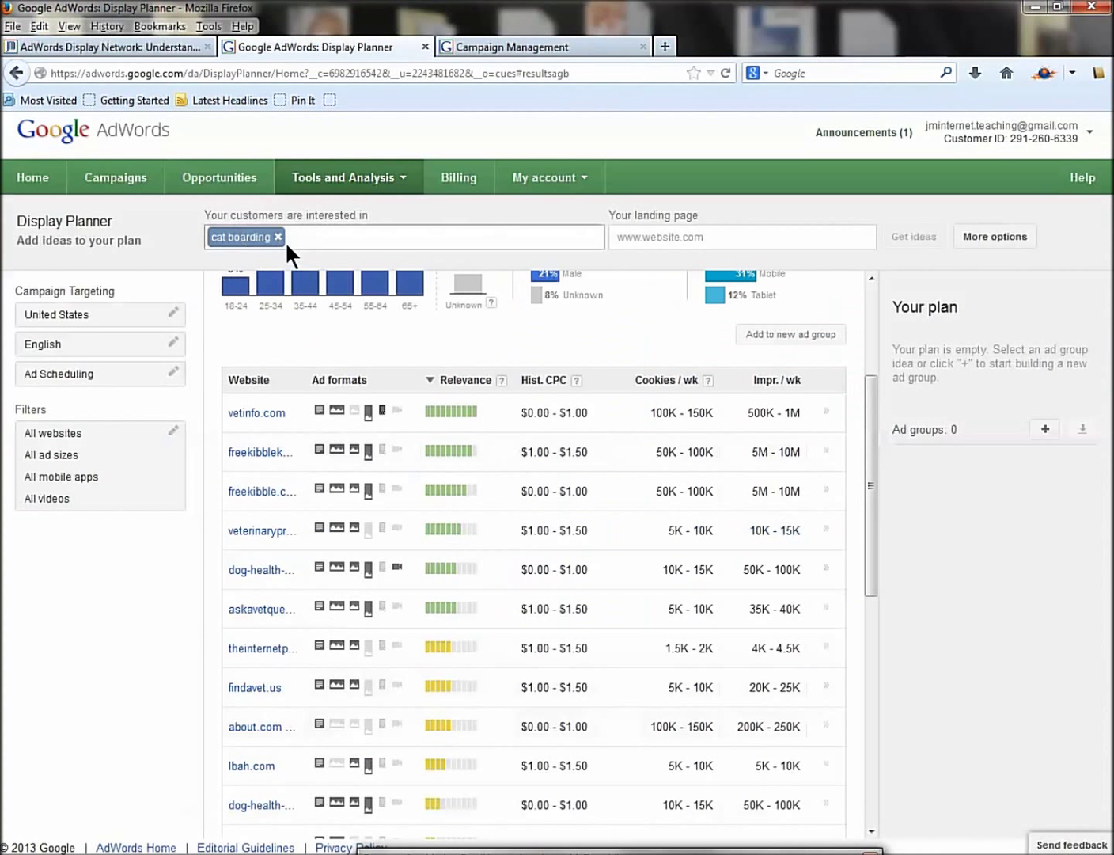
pyautogui.scroll(-3, 372, 570)
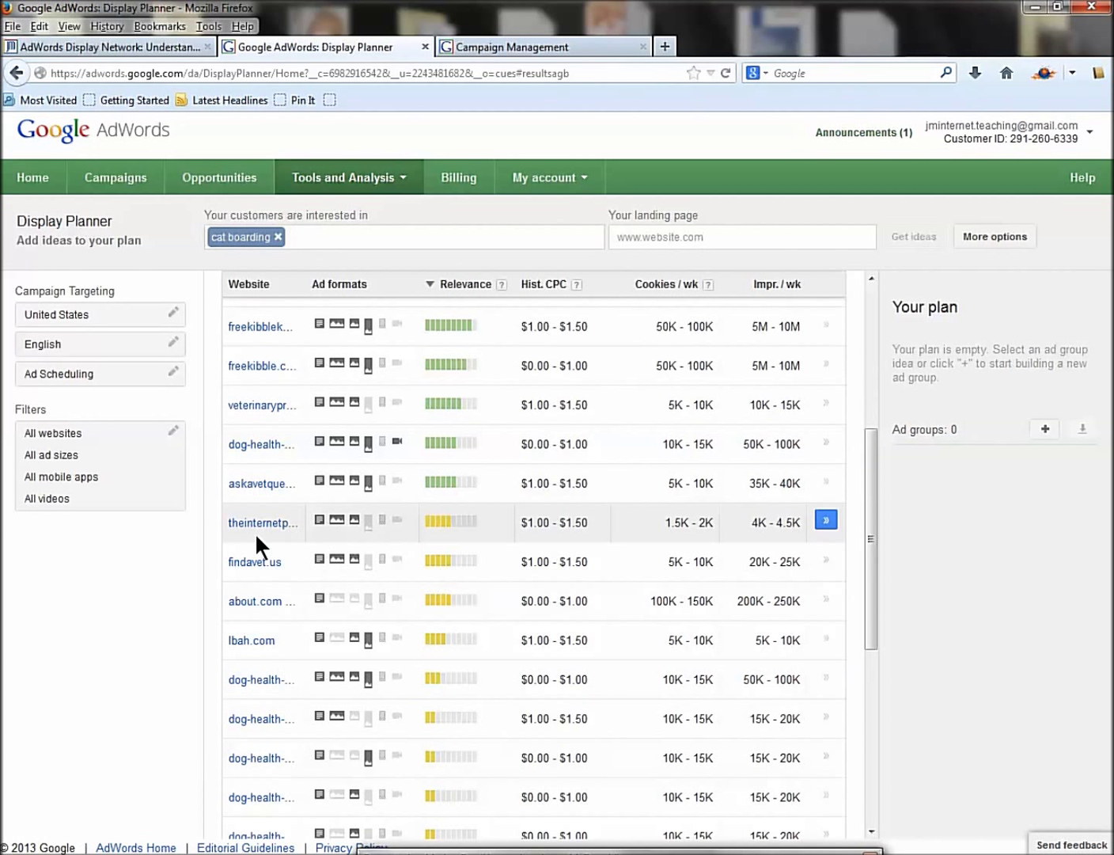
pyautogui.click(343, 179)
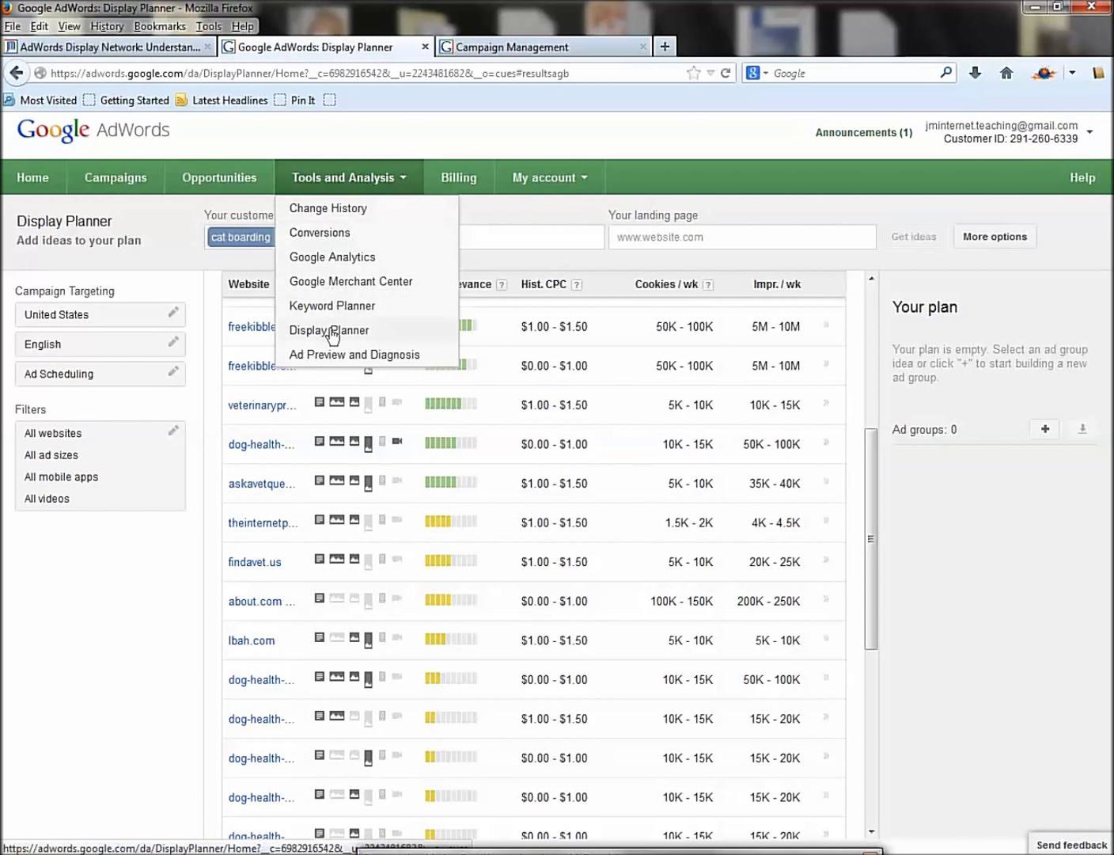
pyautogui.click(366, 330)
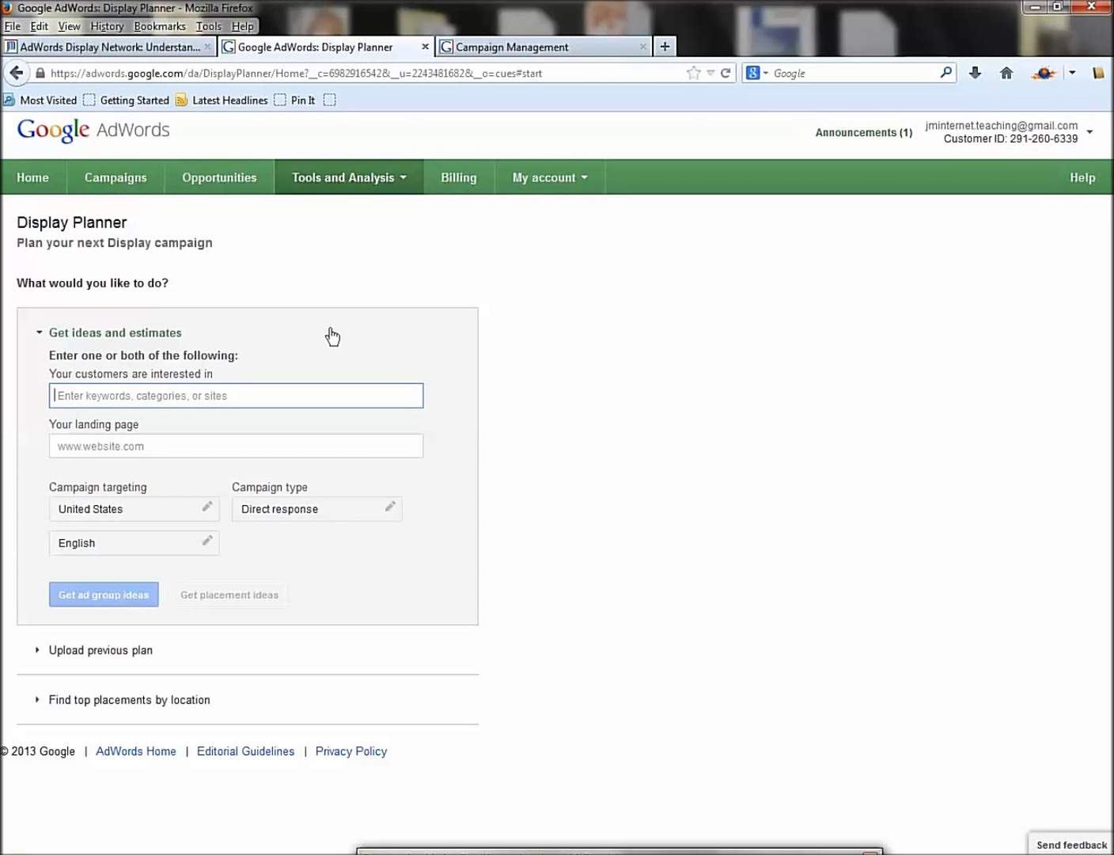
pyautogui.click(425, 45)
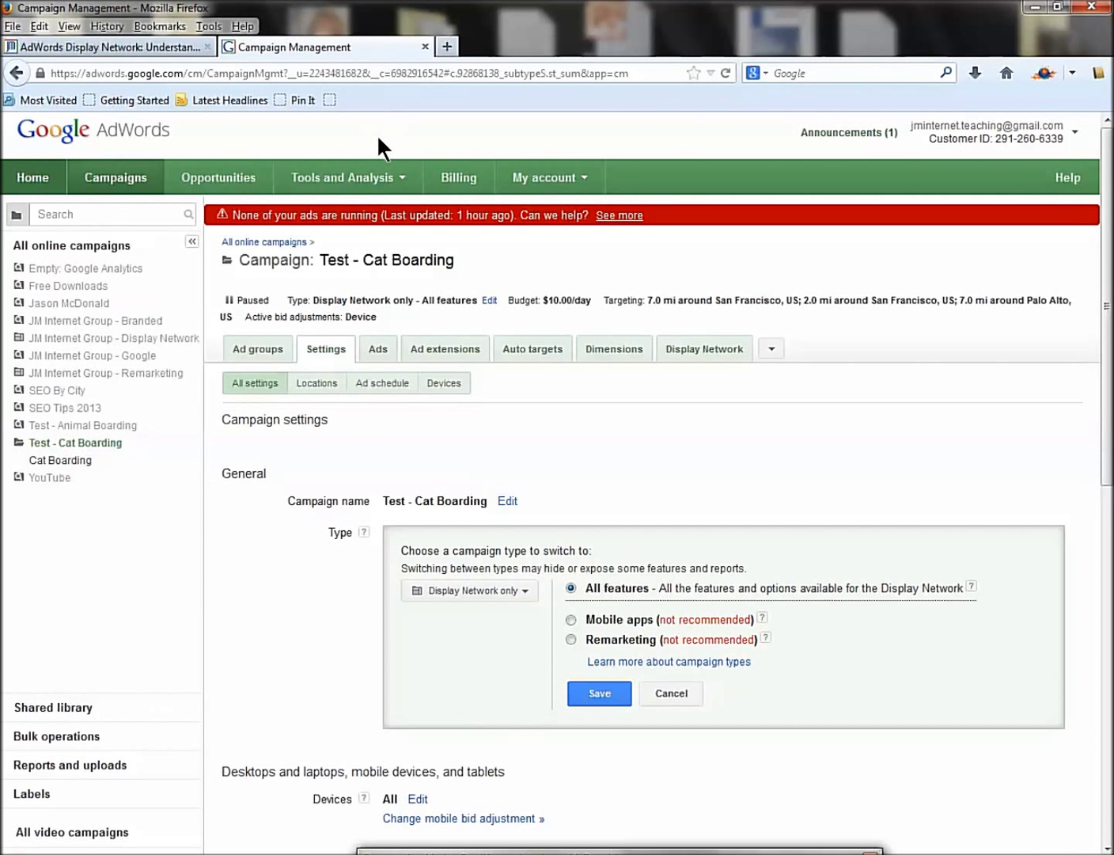
# - Close the old campaign page and reopen Campaign Management in a new tab from the lesson's placements link
pyautogui.click(424, 45)
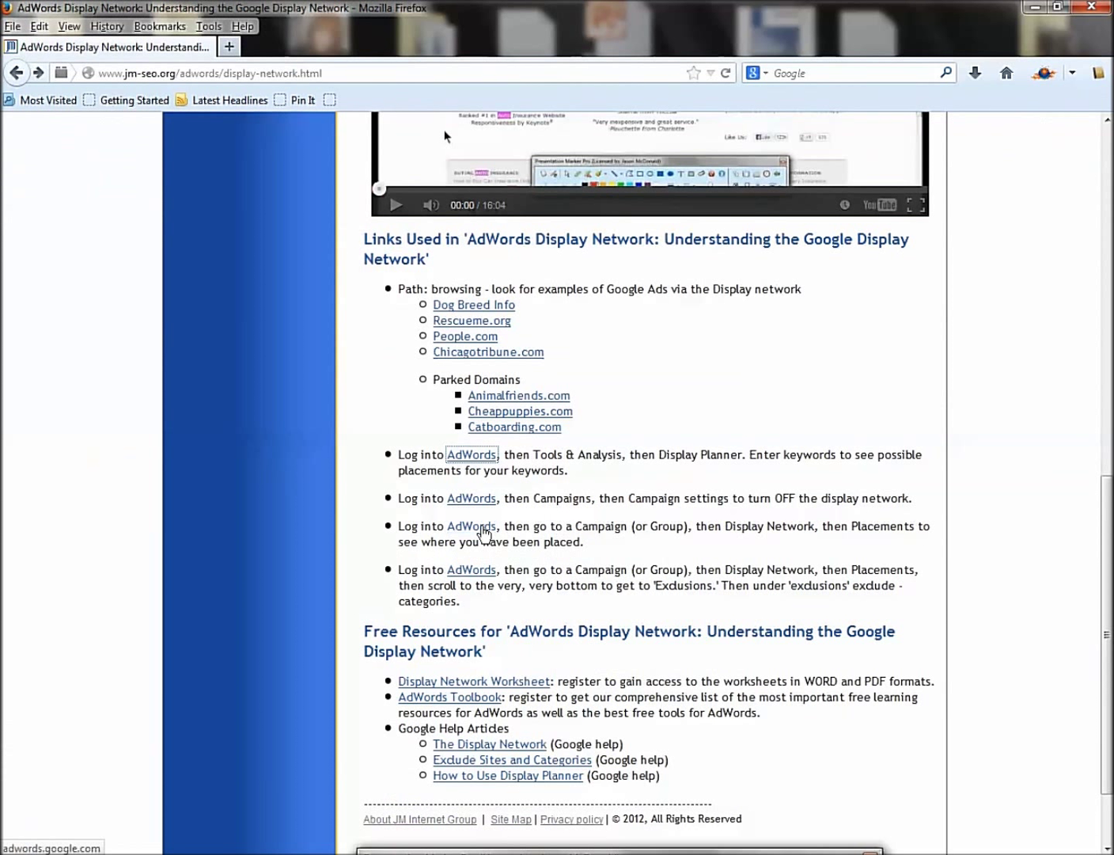
pyautogui.rightClick(480, 527)
pyautogui.click(513, 536)
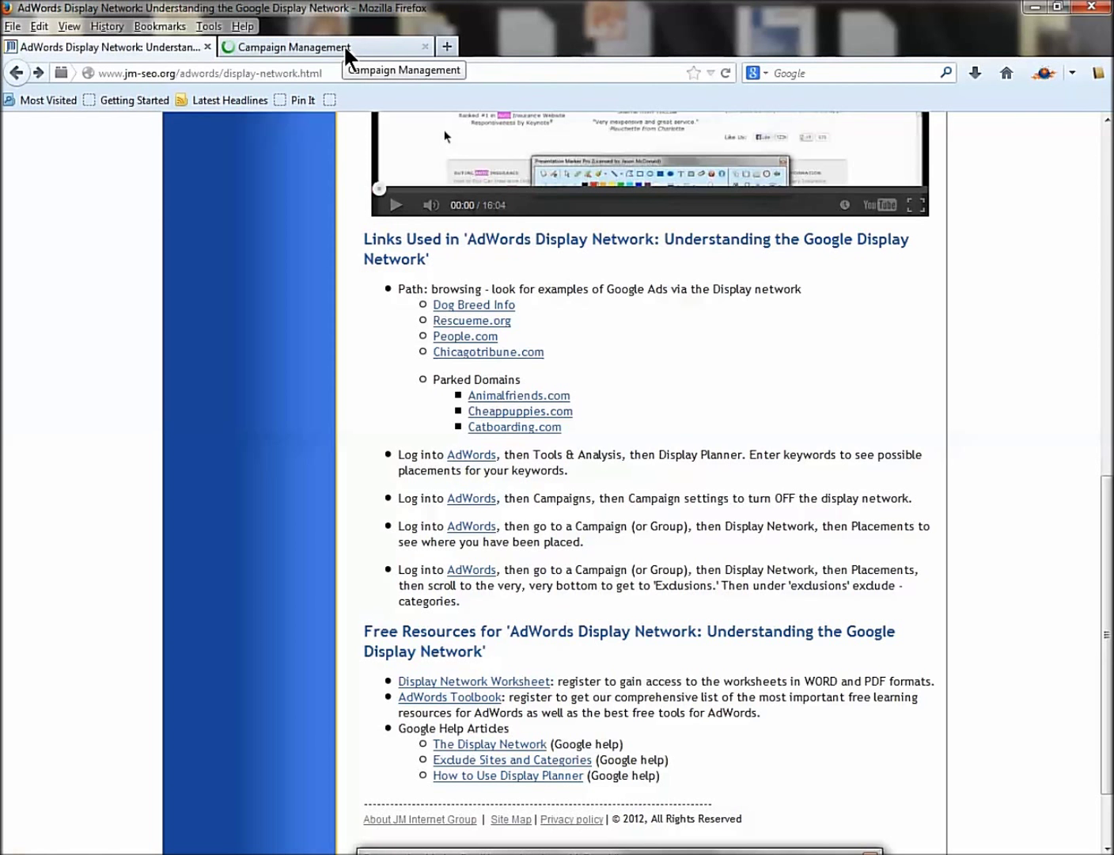
pyautogui.click(346, 48)
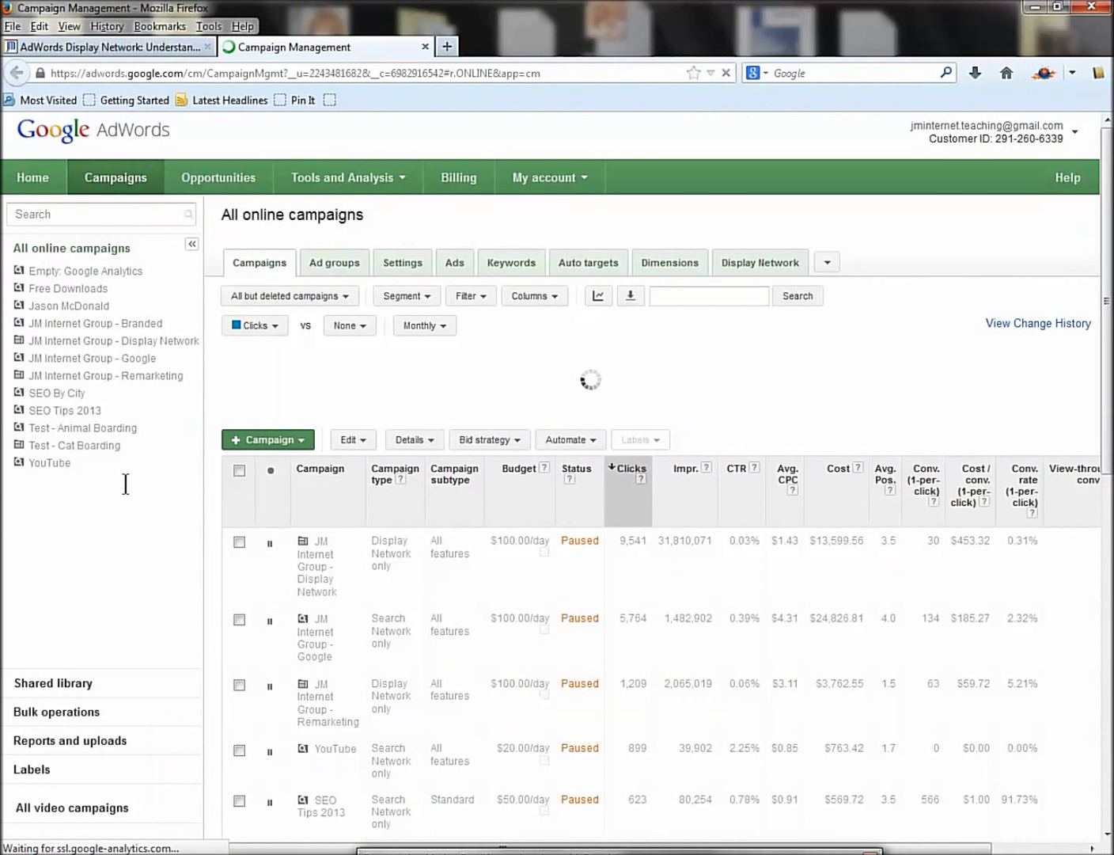
# - Open the JM Internet Group - Display Network campaign's placements for All time
pyautogui.click(66, 346)
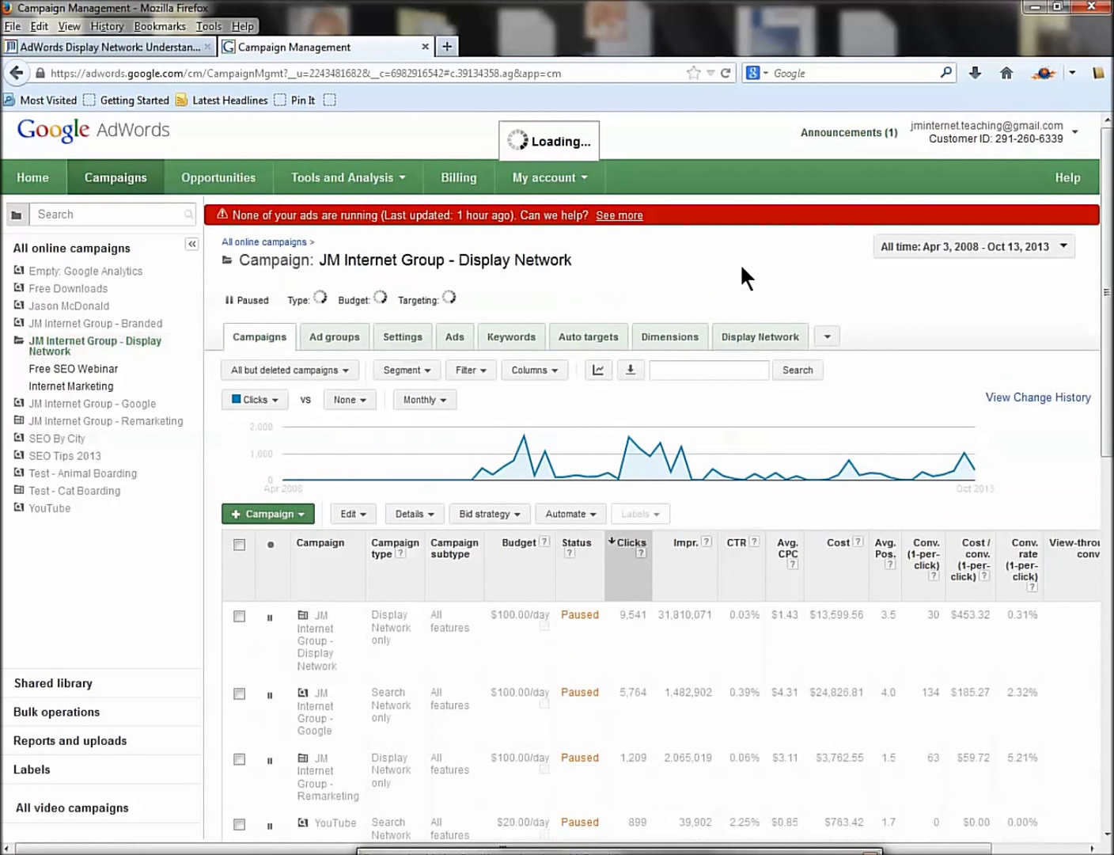
pyautogui.click(953, 250)
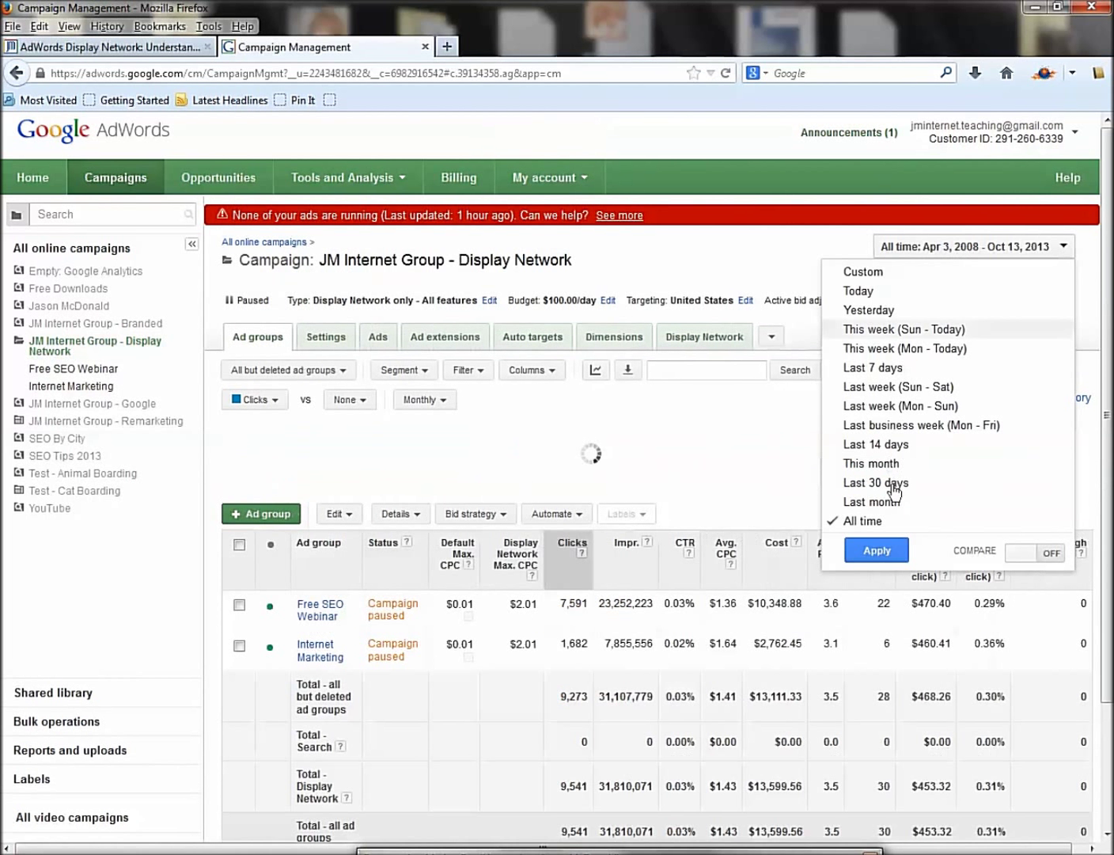
pyautogui.click(749, 246)
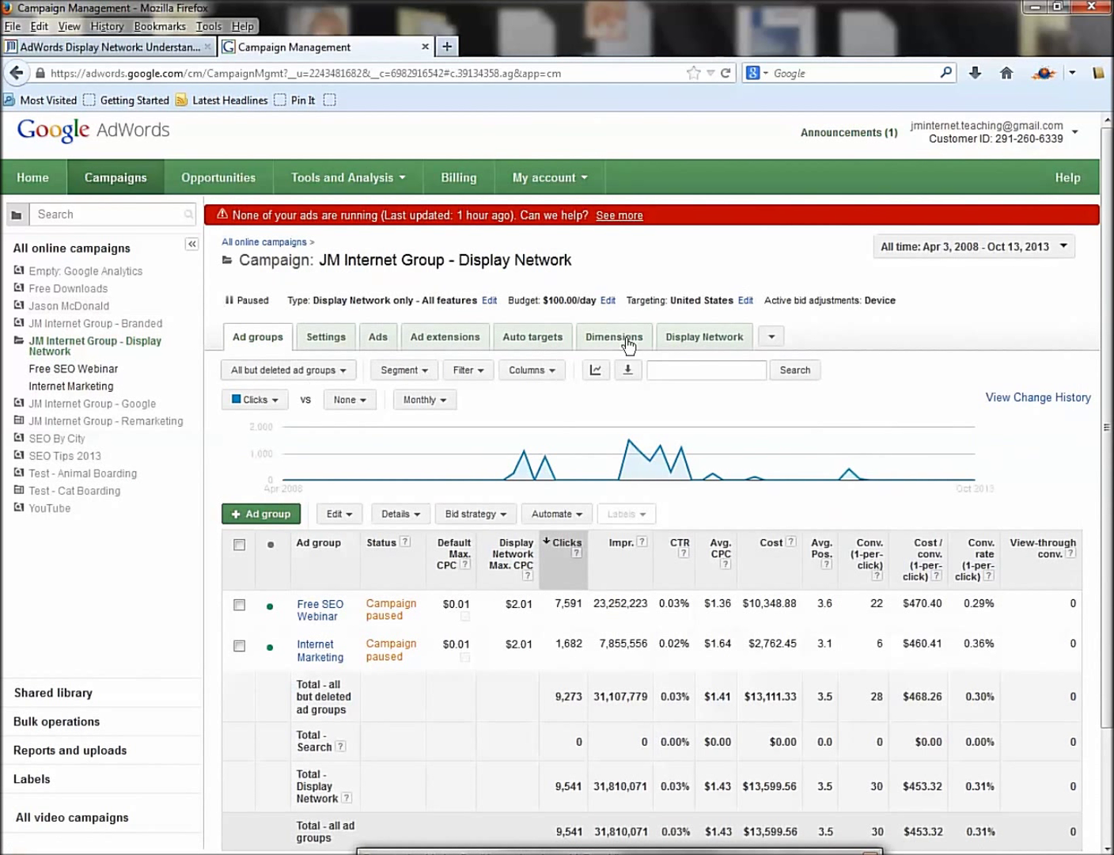
pyautogui.click(701, 338)
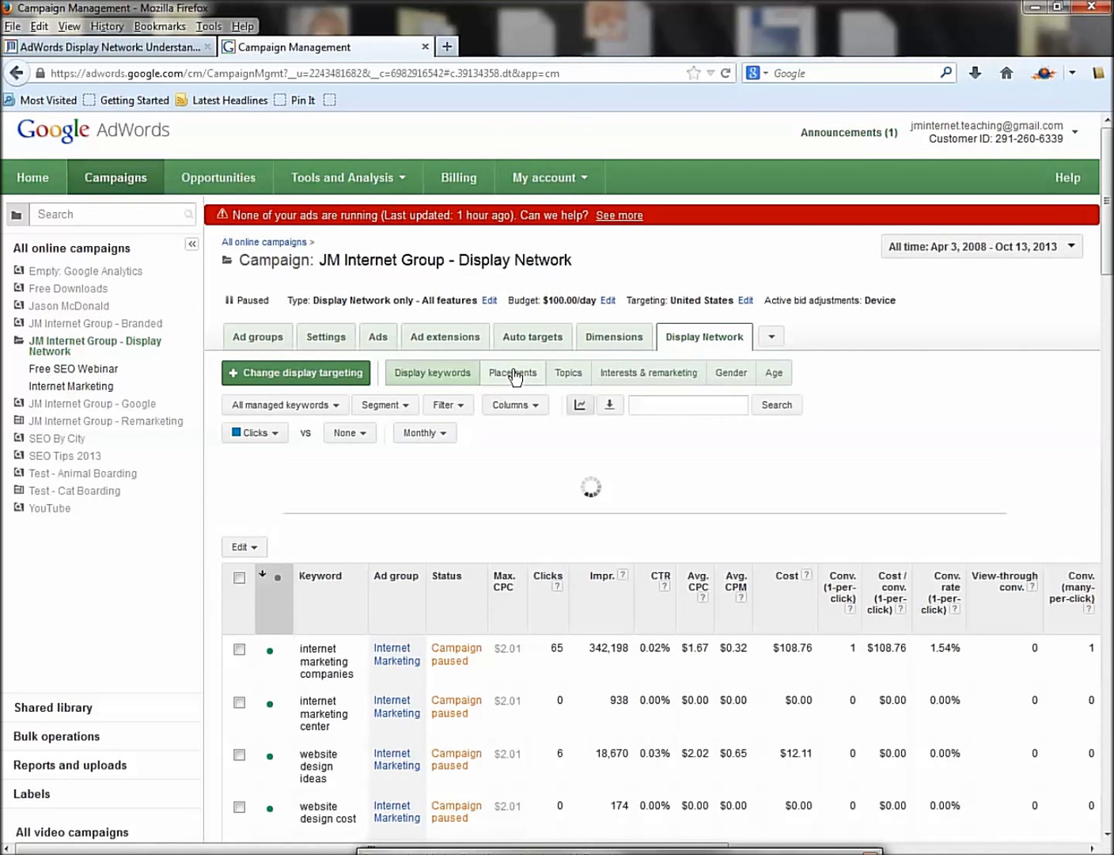
pyautogui.click(513, 374)
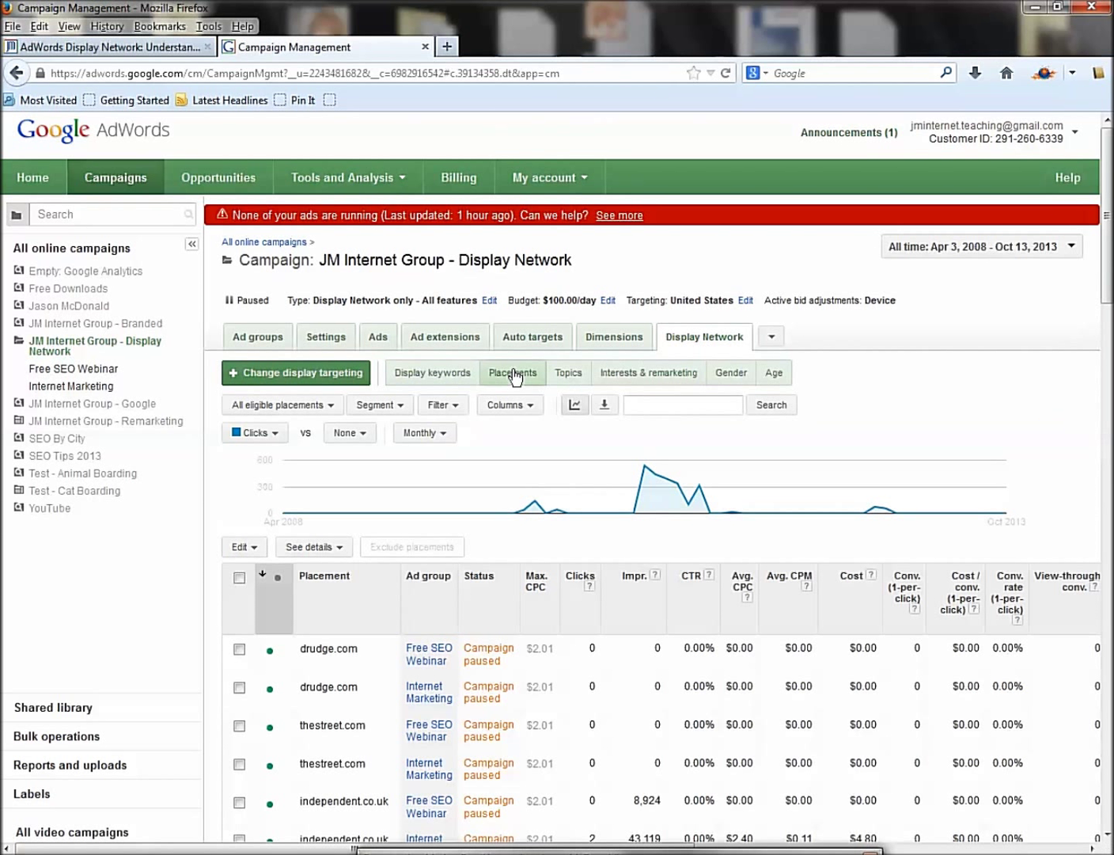
# - Rank the placements by clicks and copy the dailymail.co.uk placement name into a new tab
pyautogui.click(586, 574)
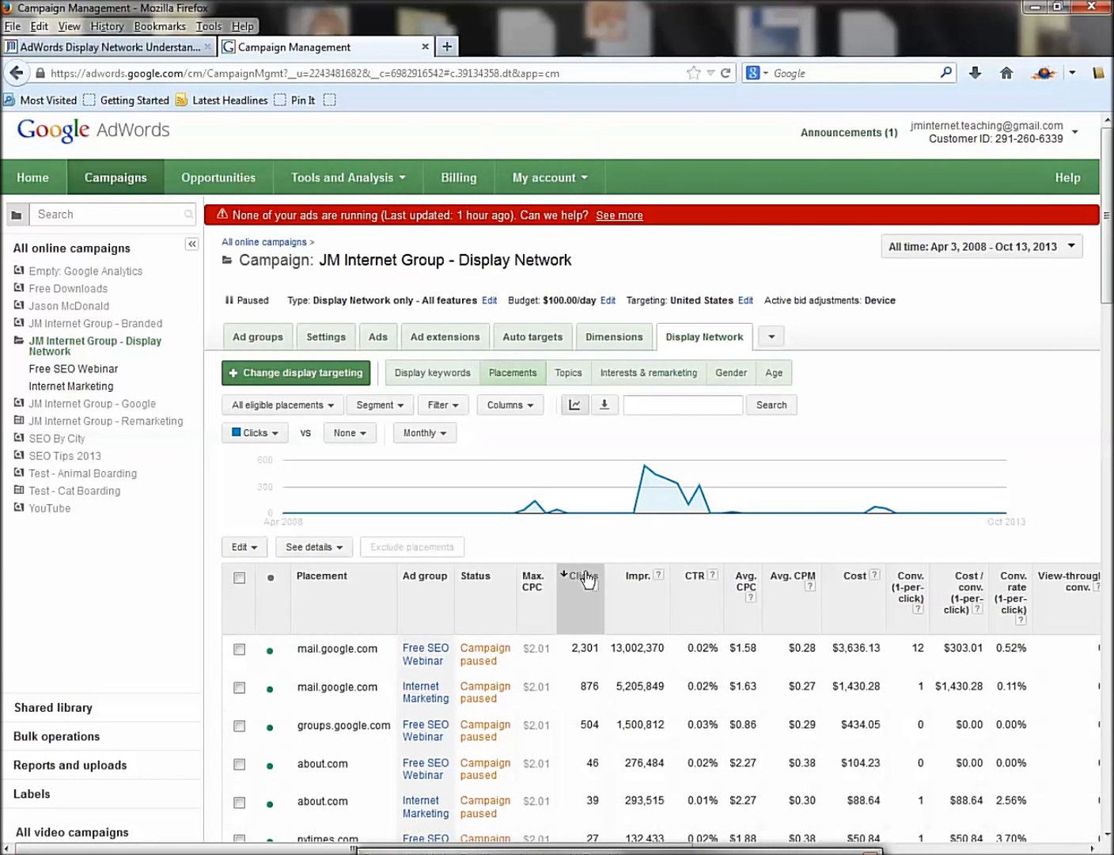
pyautogui.scroll(-5, 585, 581)
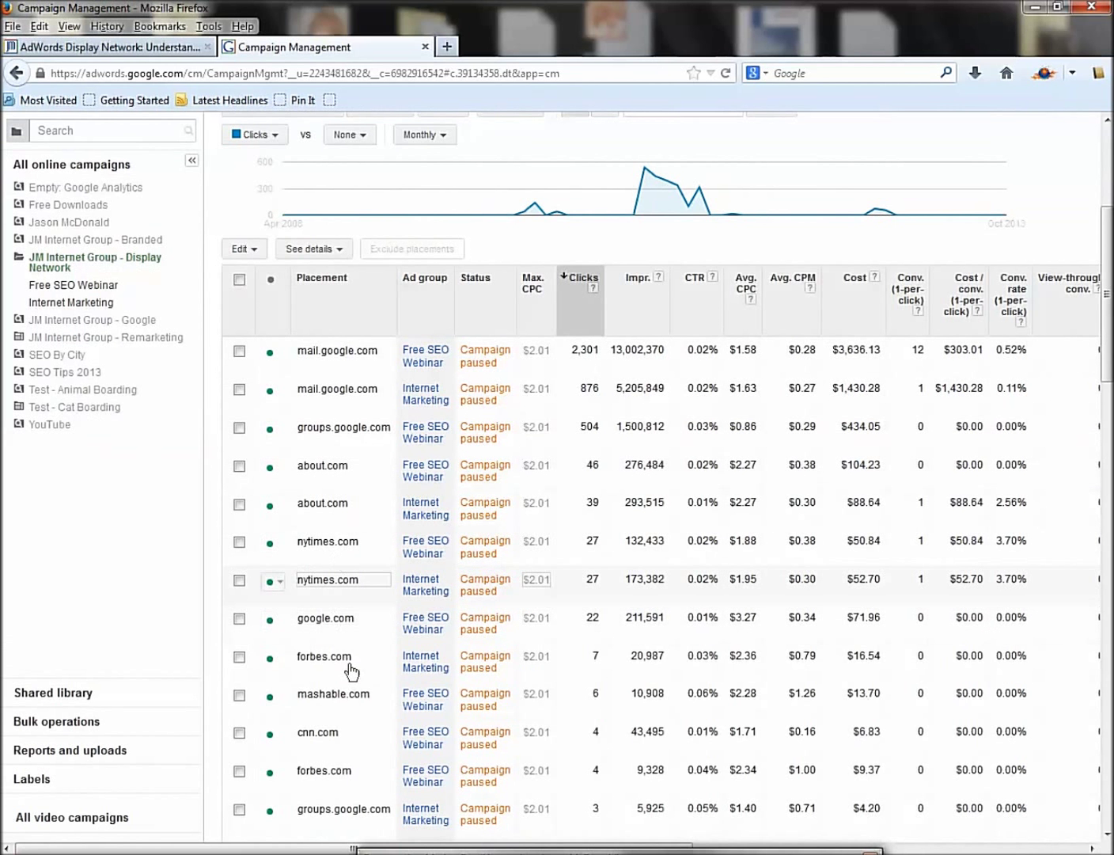
pyautogui.scroll(-2, 349, 705)
pyautogui.scroll(-2, 344, 693)
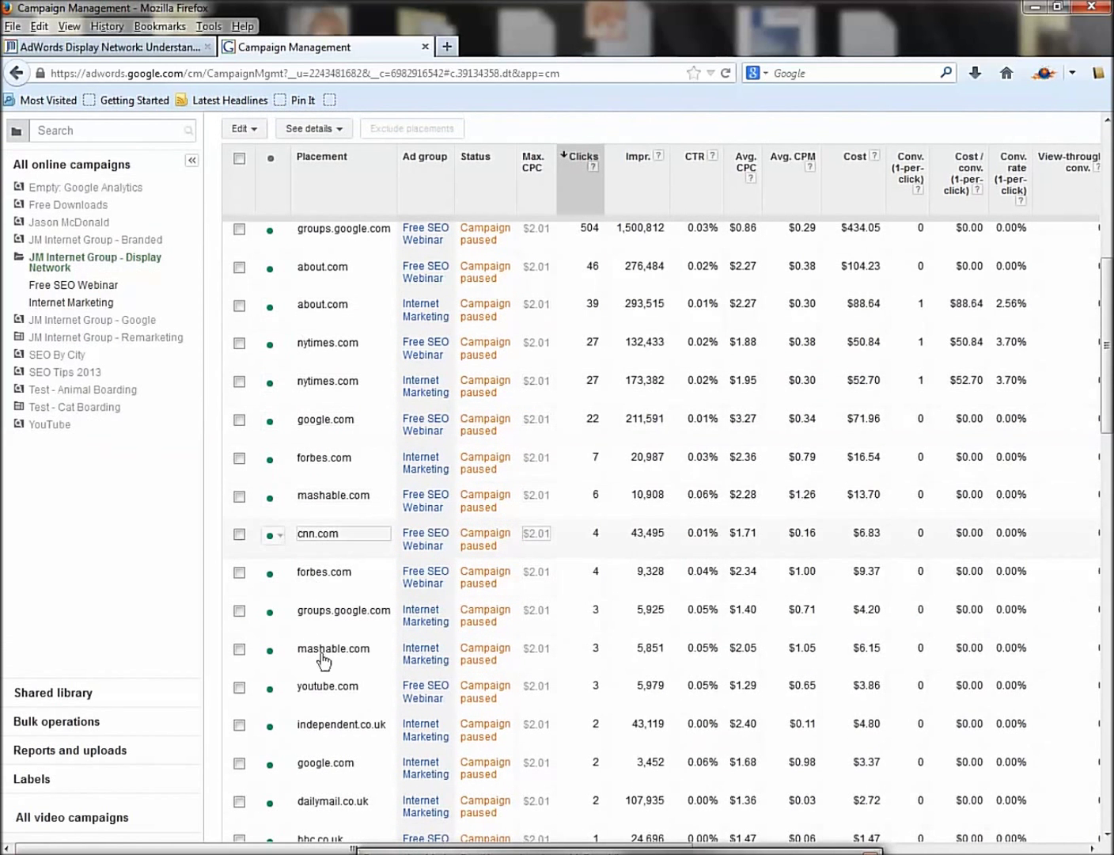
pyautogui.scroll(-1, 334, 696)
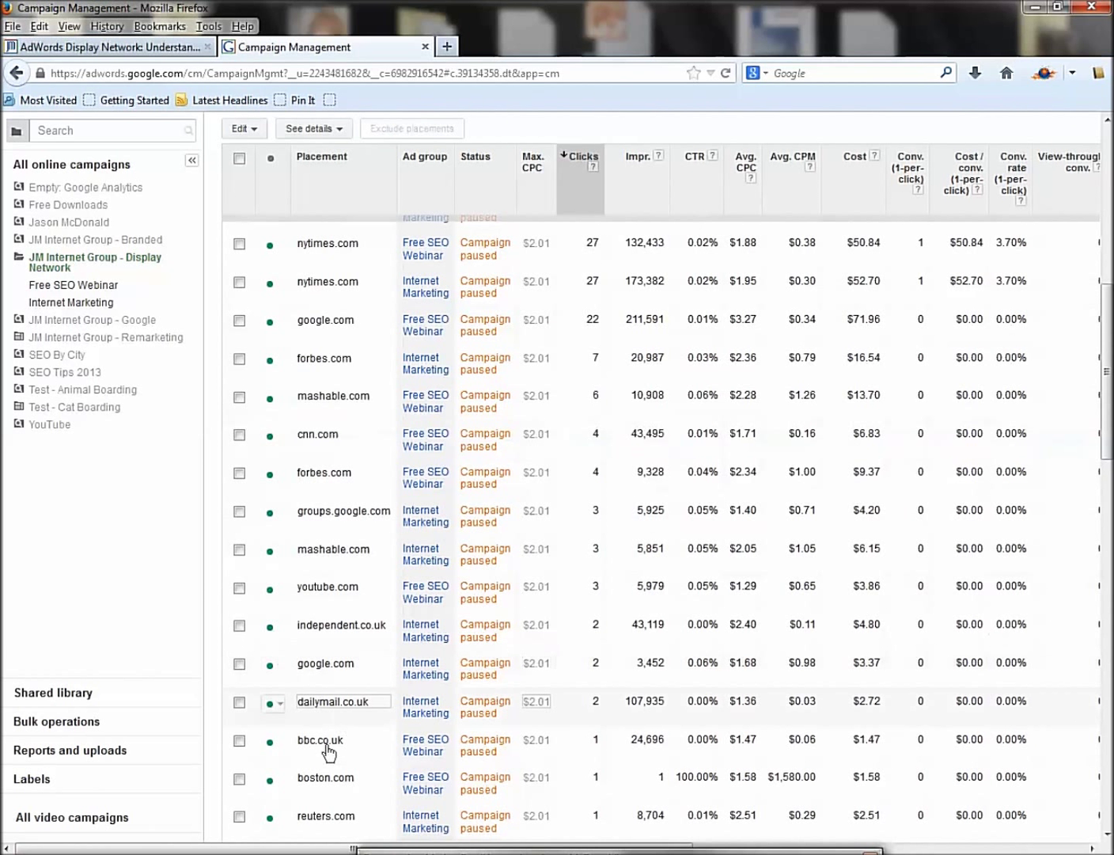
pyautogui.moveTo(375, 702); pyautogui.dragTo(307, 700)
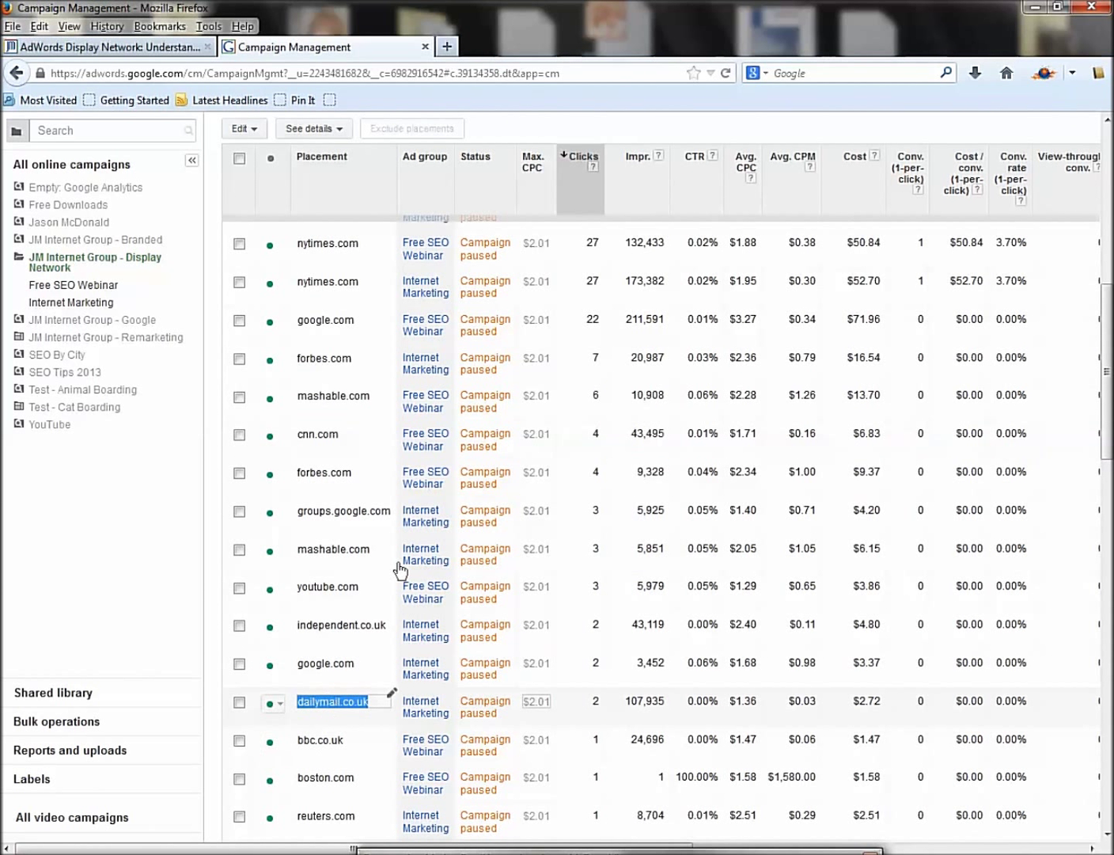
pyautogui.click(446, 44)
# - Load dailymail.co.uk to view the Mail Online homepage, then close it
pyautogui.write('dailymail.co.uk')
pyautogui.press('Return')
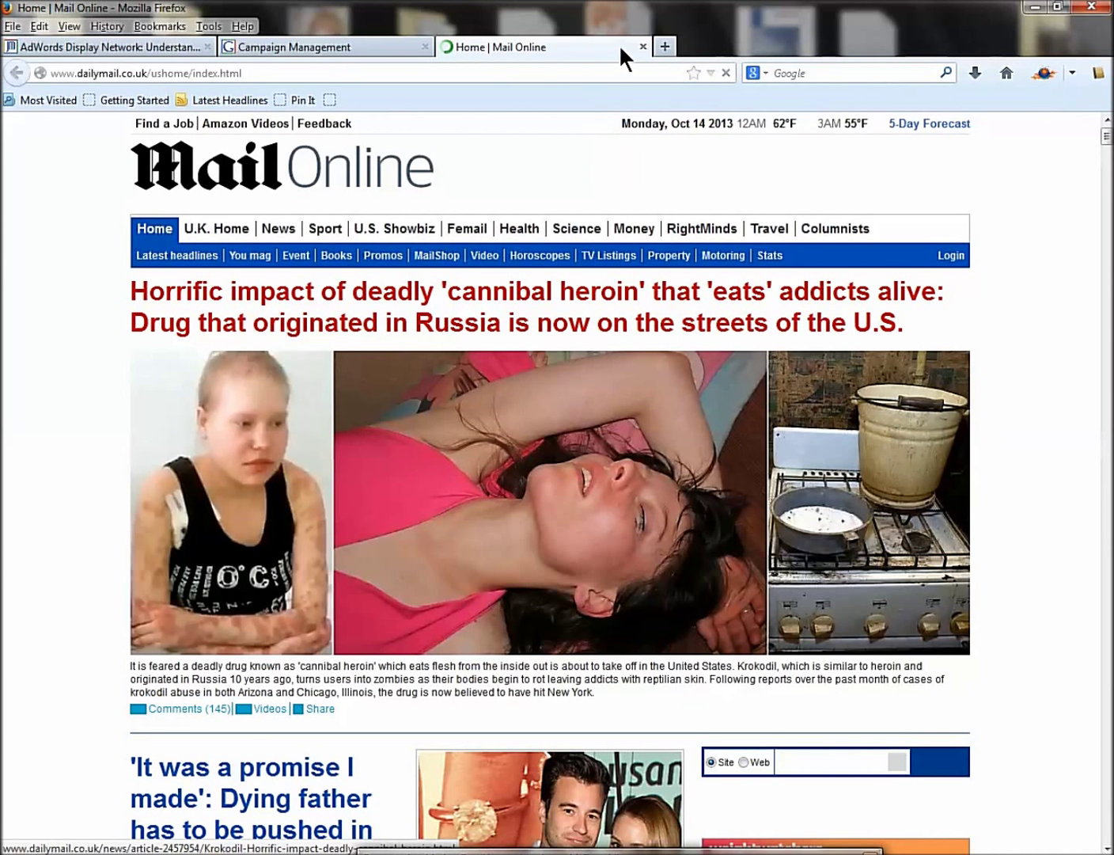
pyautogui.click(642, 47)
# - Highlight the mashable.com placement row, then switch to the AdWords Display Network course page
pyautogui.scroll(-6, 548, 403)
pyautogui.scroll(-4, 499, 427)
pyautogui.scroll(15, 471, 441)
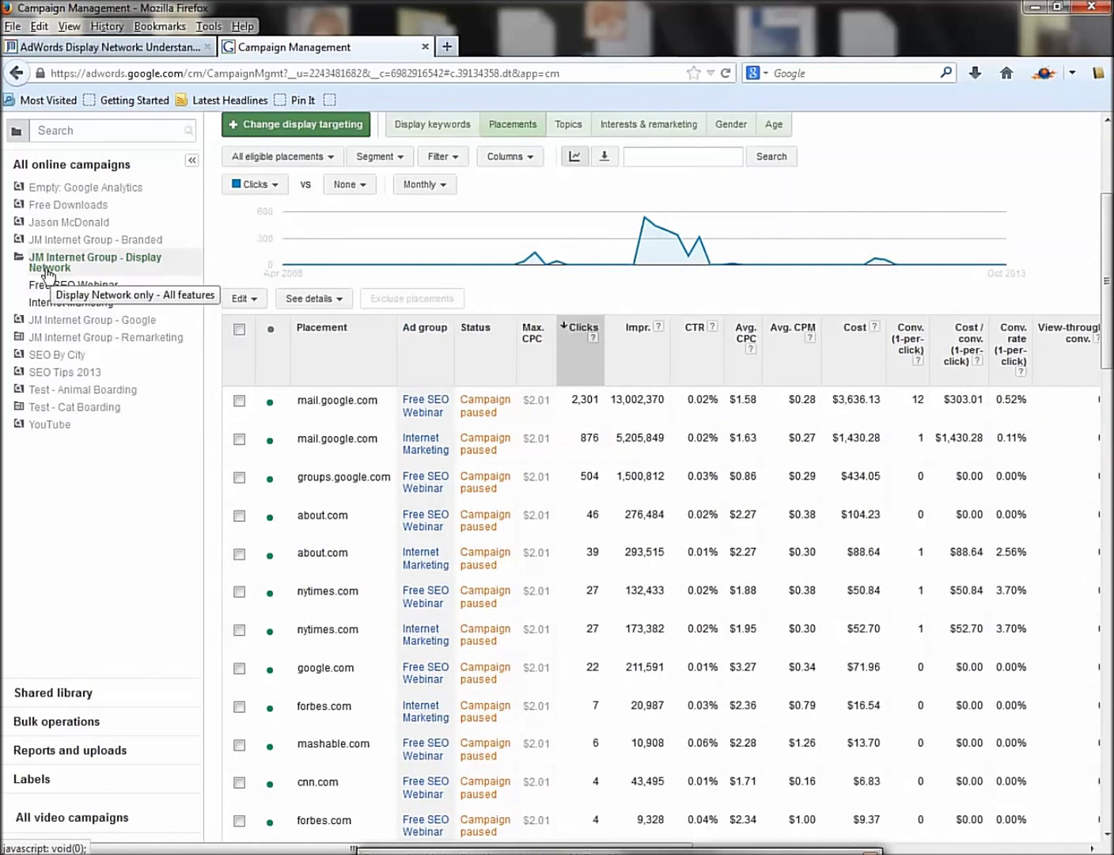
pyautogui.scroll(3, 336, 334)
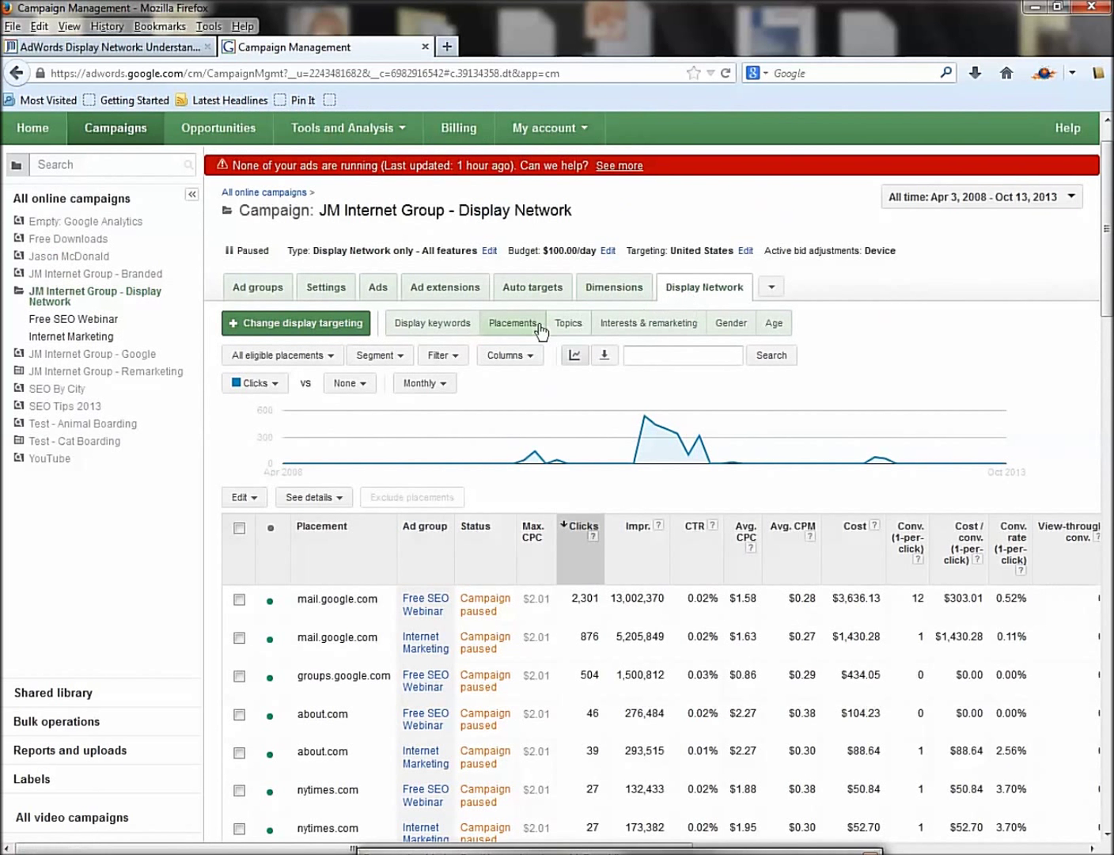
pyautogui.scroll(-8, 505, 334)
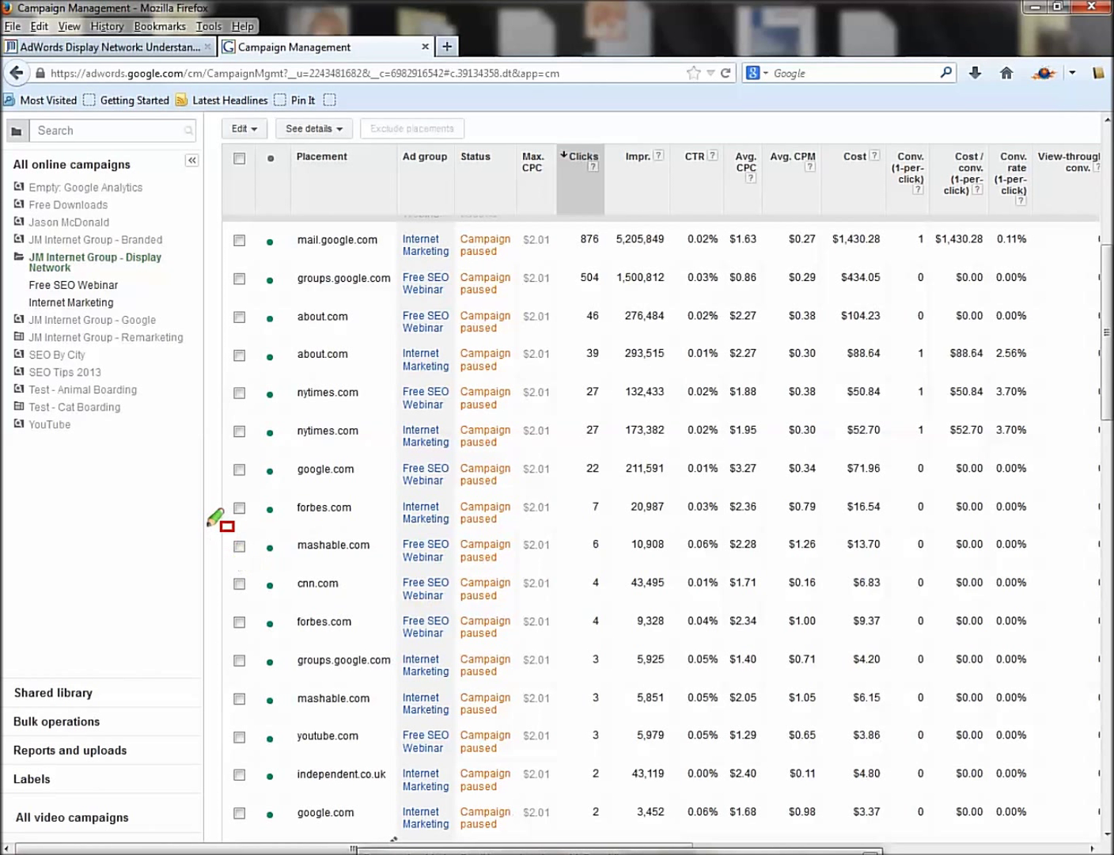
pyautogui.moveTo(206, 524); pyautogui.dragTo(293, 569)
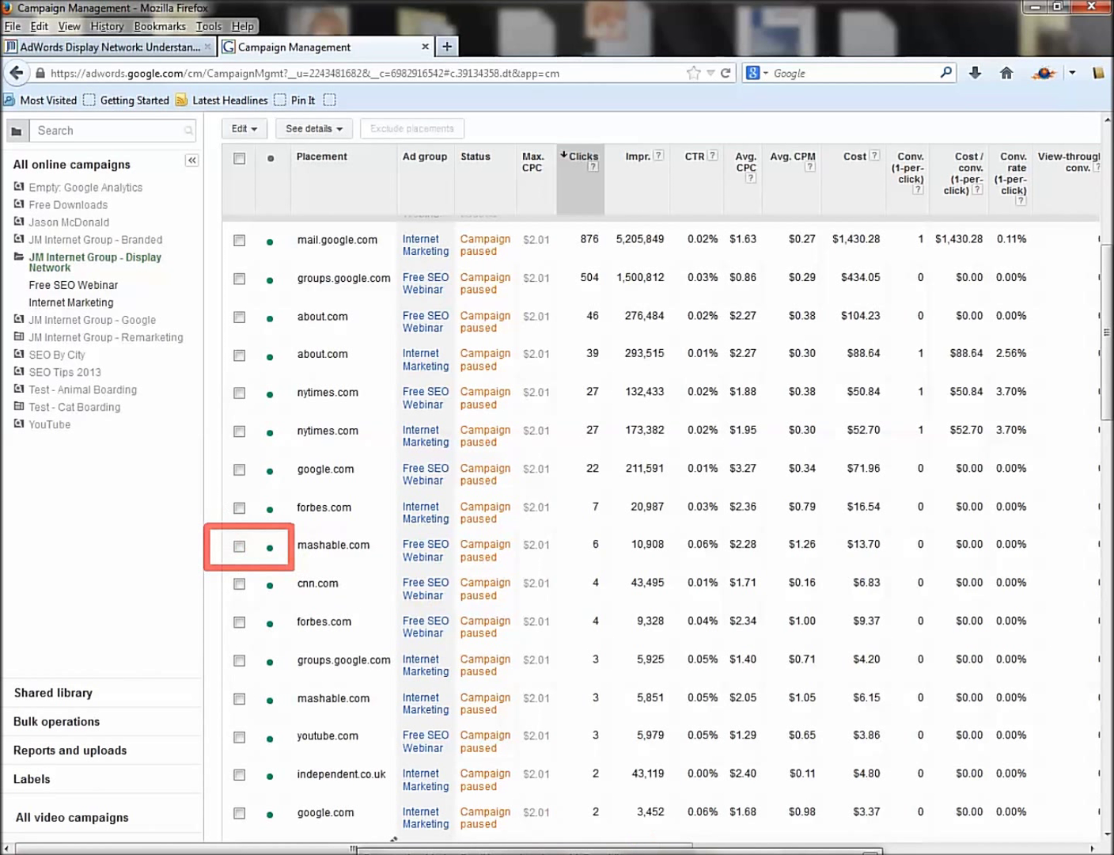
pyautogui.moveTo(78, 499); pyautogui.dragTo(204, 624)
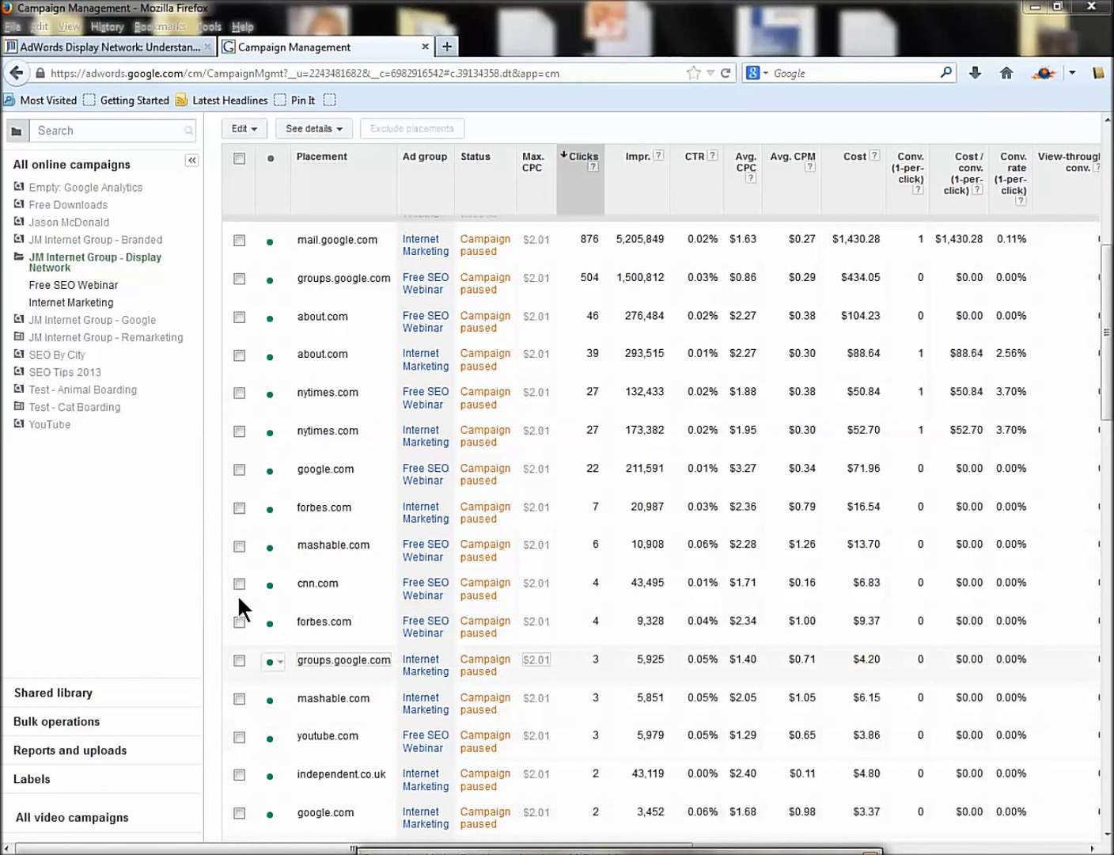
pyautogui.rightClick(143, 526)
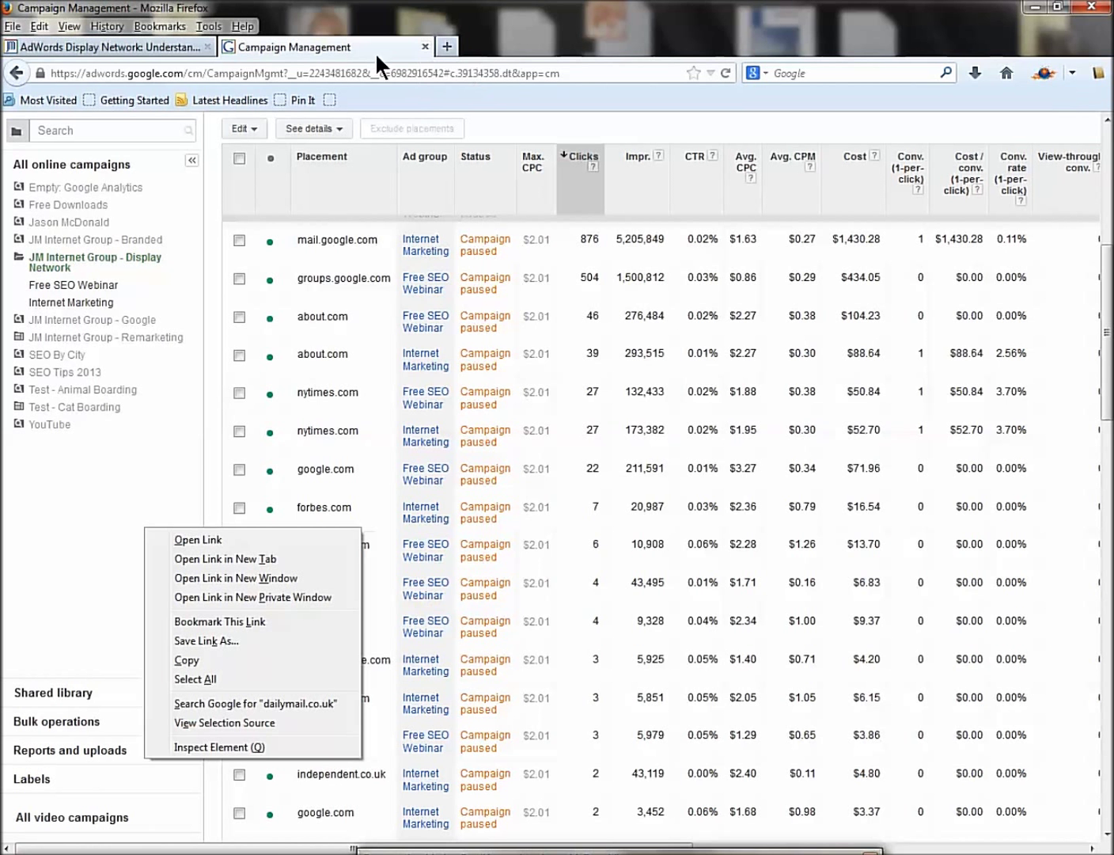
pyautogui.click(147, 47)
pyautogui.click(620, 499)
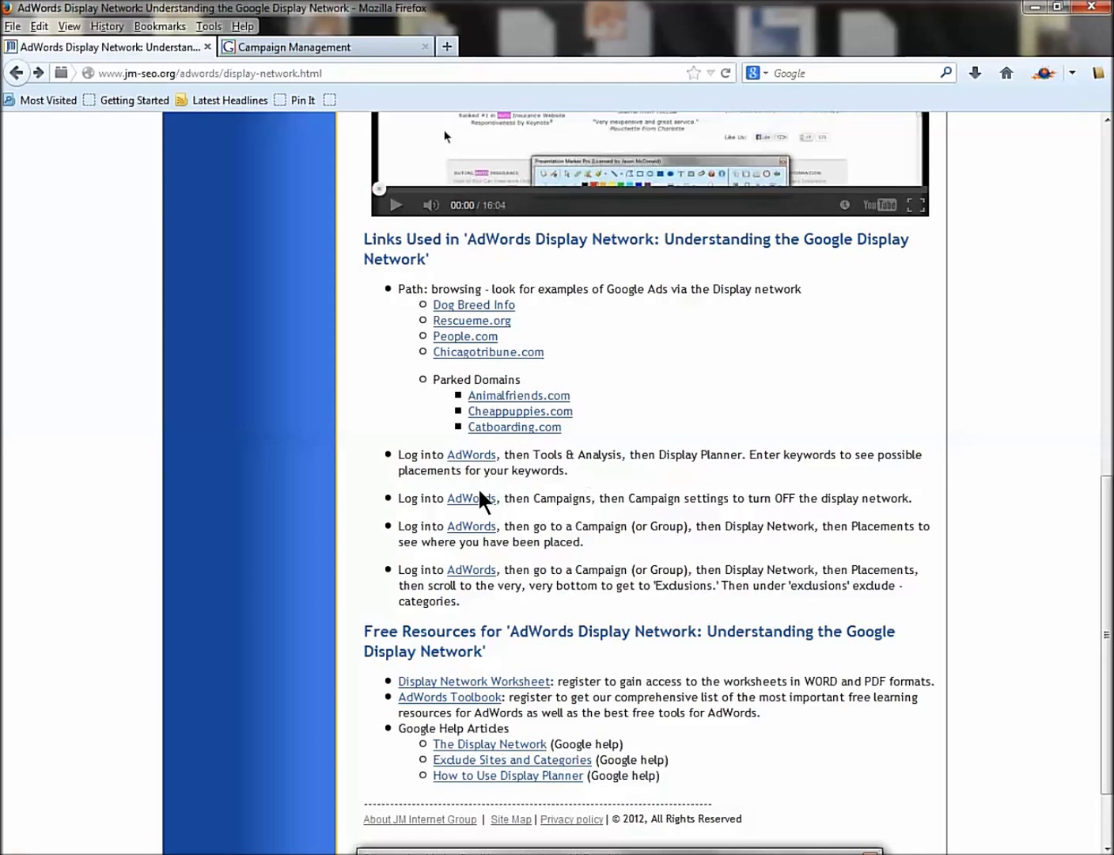
# - Return to the placements report, topped by mail.google.com with 2,301 clicks
pyautogui.click(320, 49)
# - Expand the campaign's Exclusions section and show its excluded placements
pyautogui.scroll(6, 164, 275)
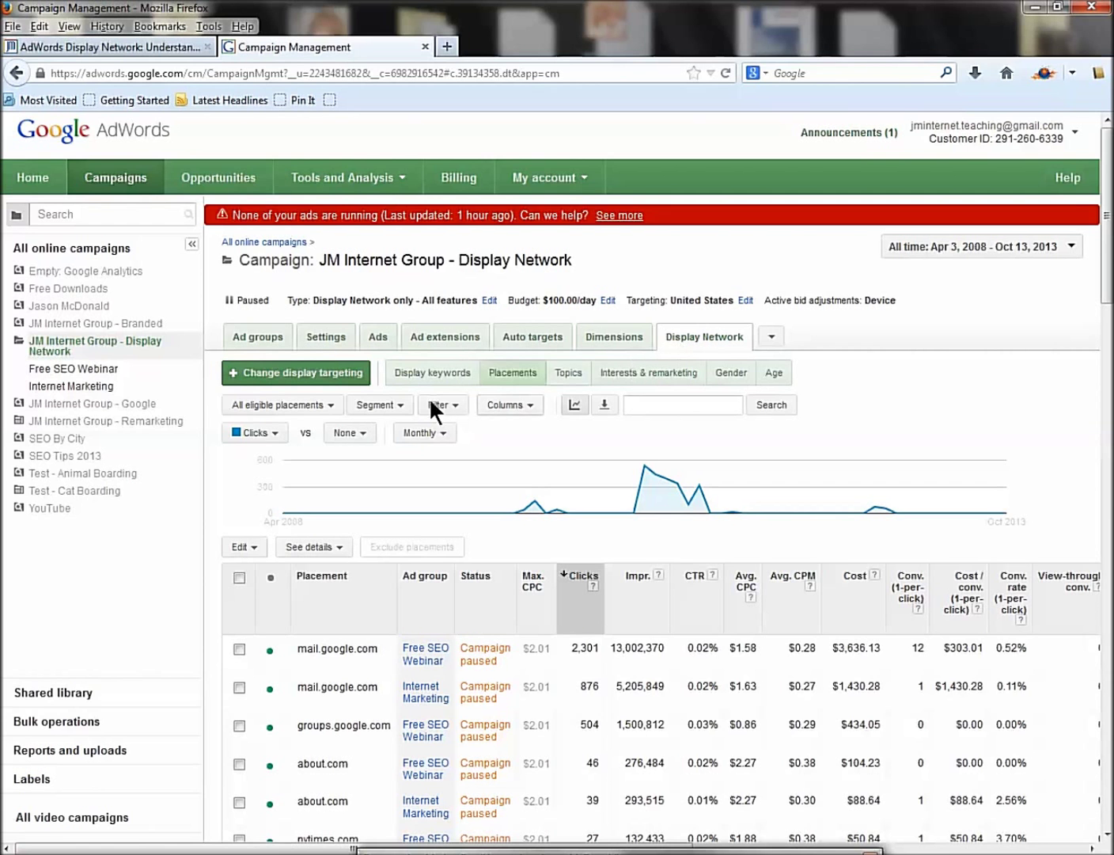
pyautogui.scroll(-20, 497, 429)
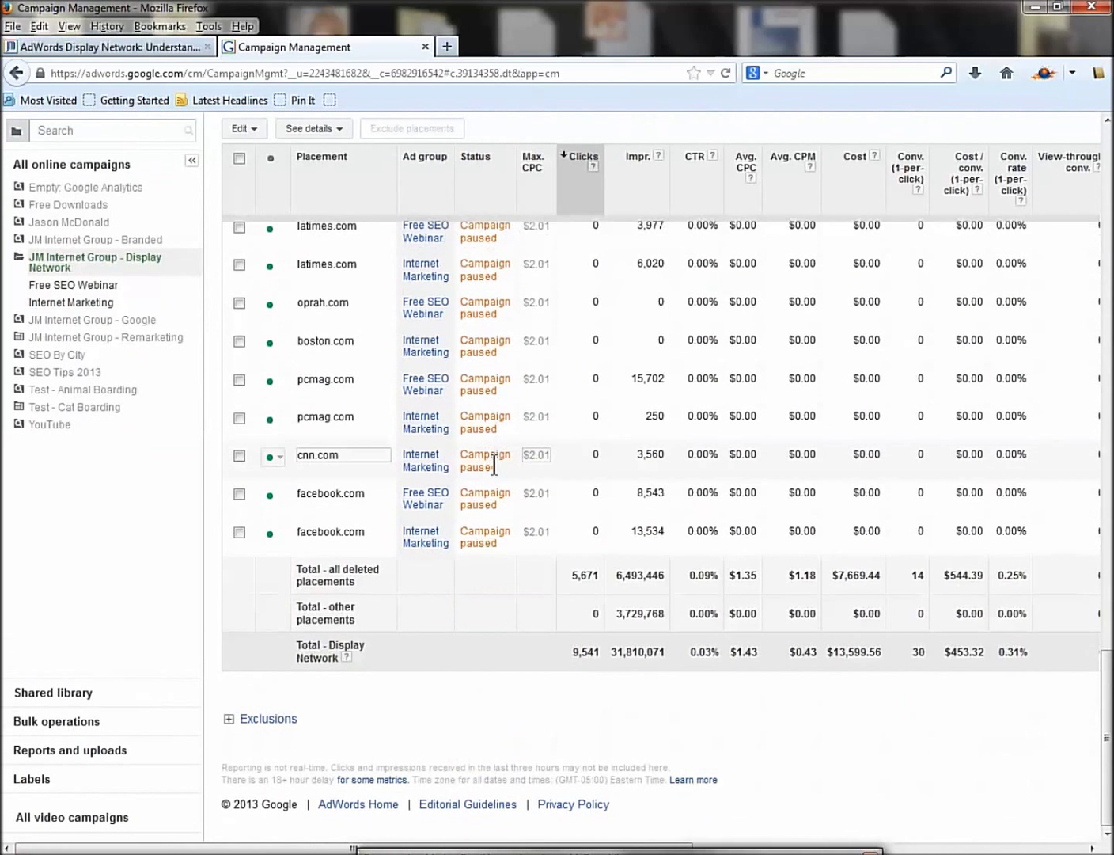
pyautogui.click(230, 721)
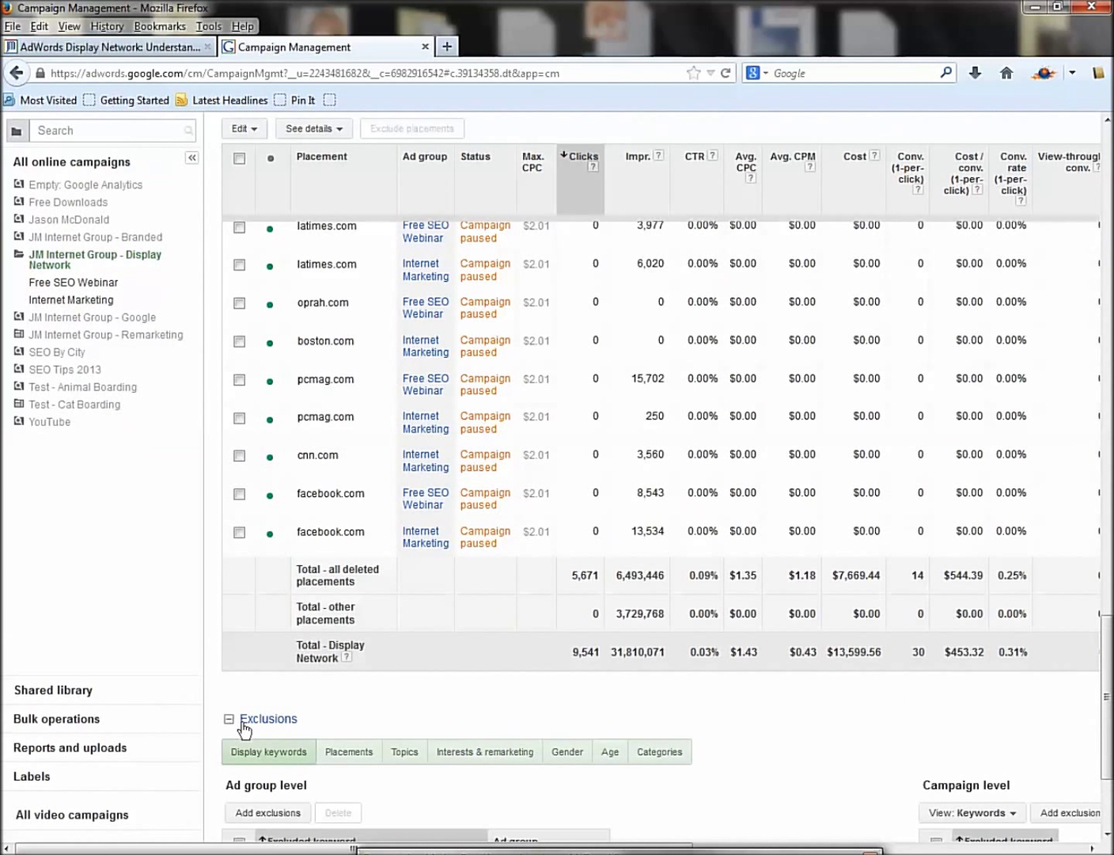
pyautogui.scroll(-3, 326, 736)
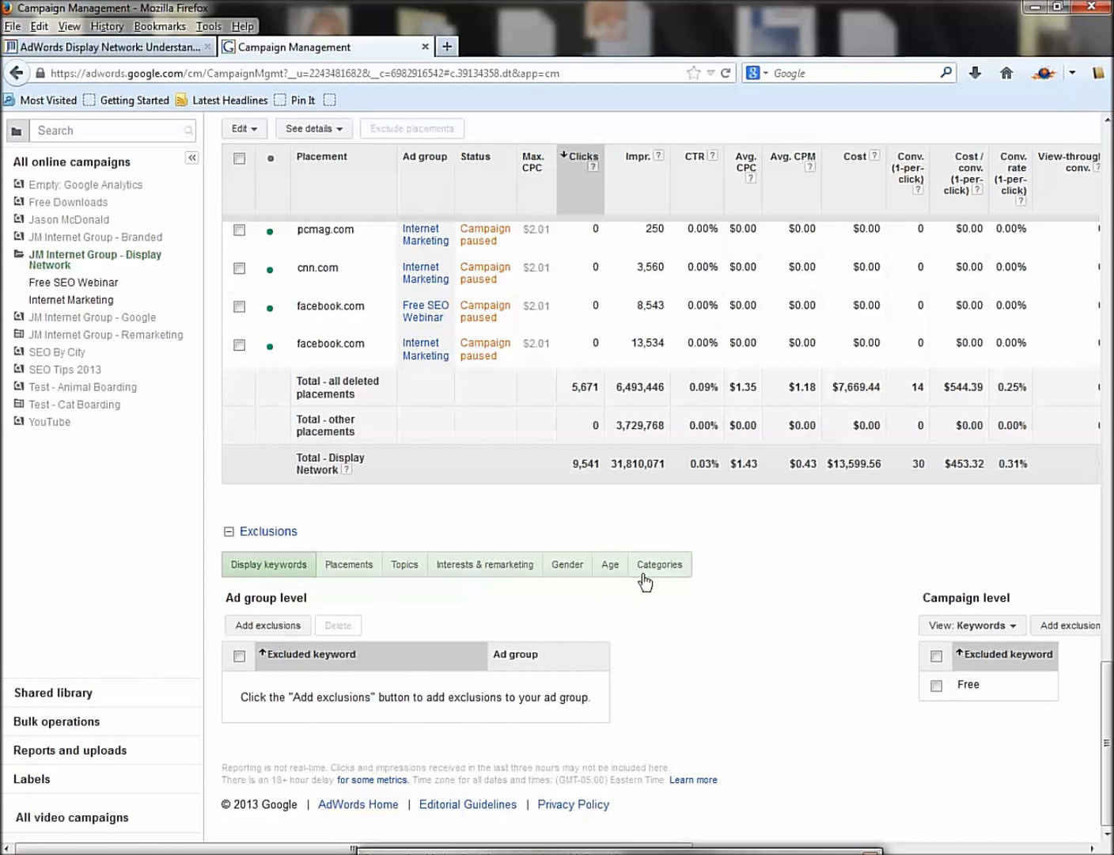
pyautogui.click(370, 567)
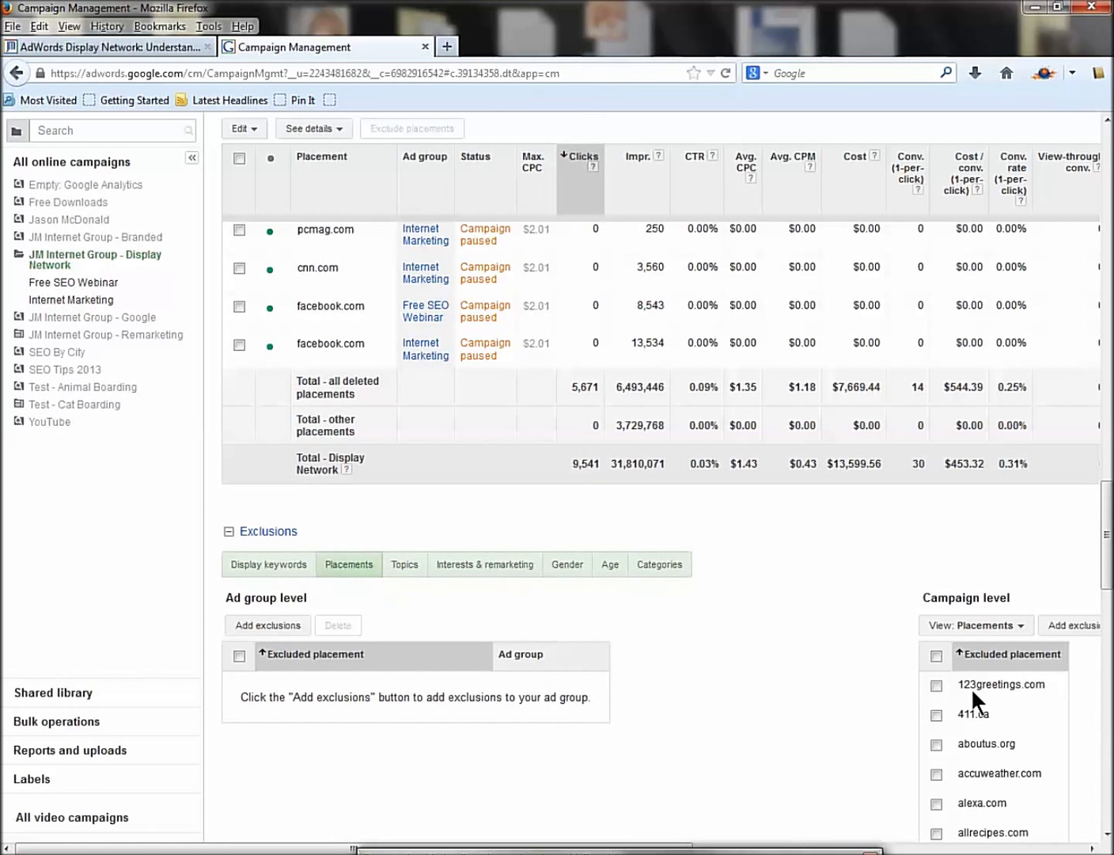
pyautogui.scroll(-3, 1106, 574)
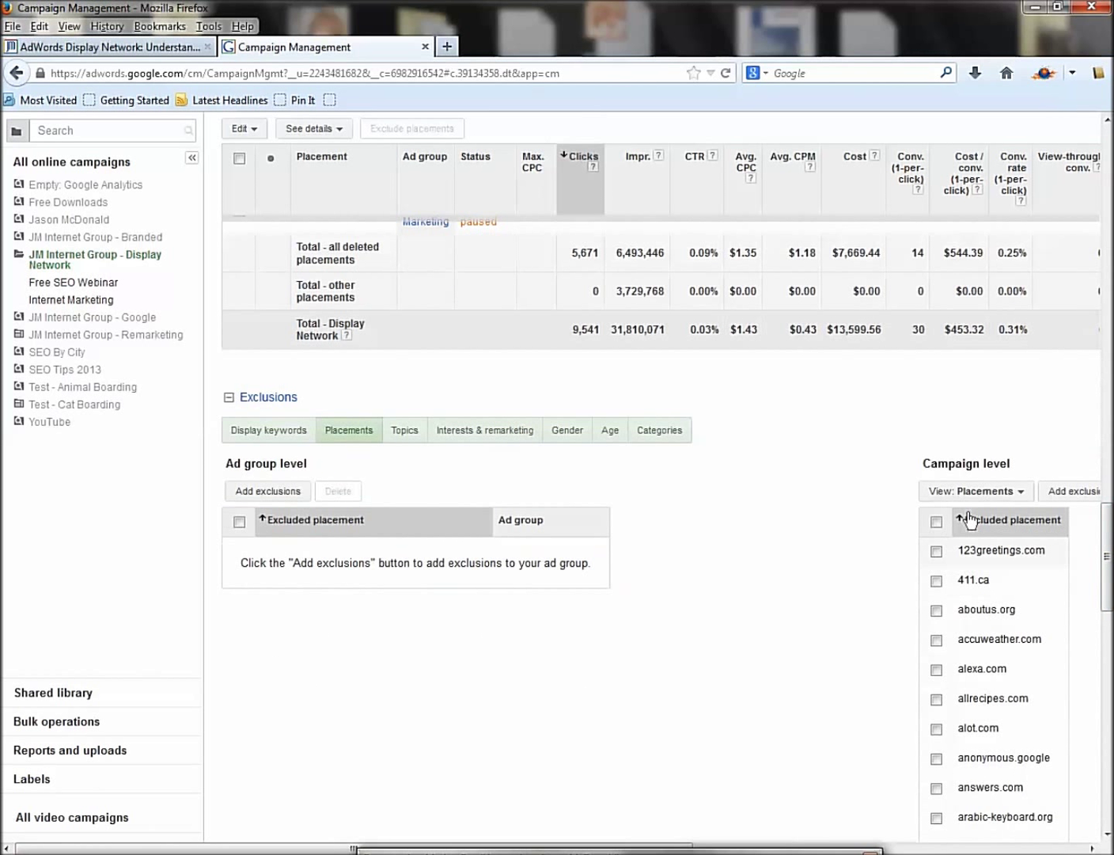
# - Try campaign- and Internet Marketing ad-group-level placement exclusions, cancel both, then show excluded categories
pyautogui.click(1064, 487)
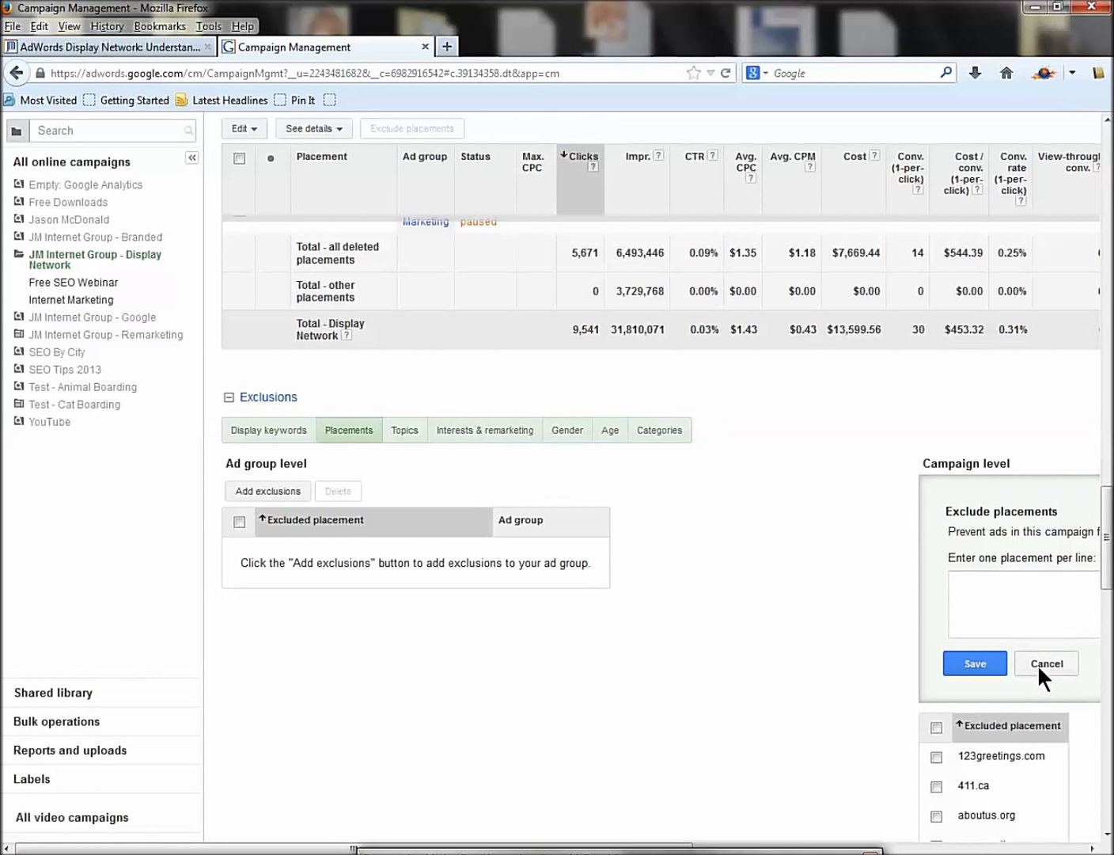
pyautogui.click(1037, 664)
pyautogui.click(997, 486)
pyautogui.click(996, 487)
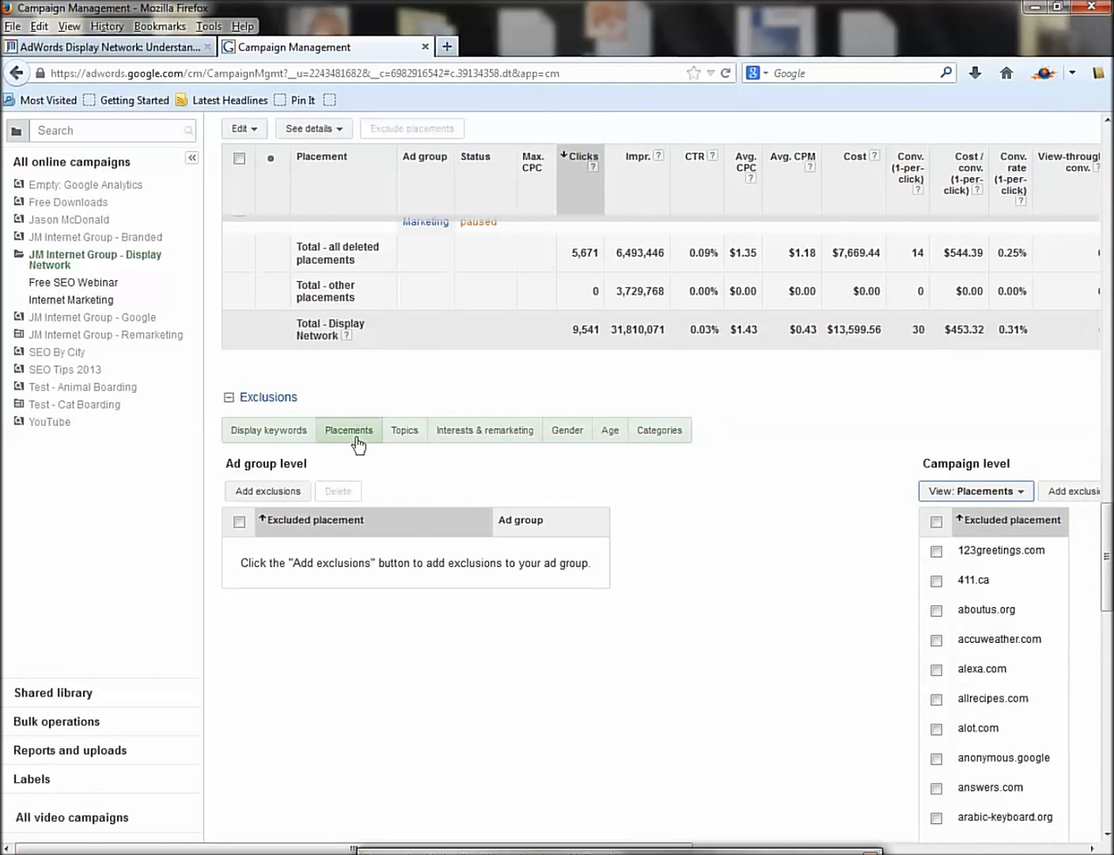
pyautogui.click(251, 489)
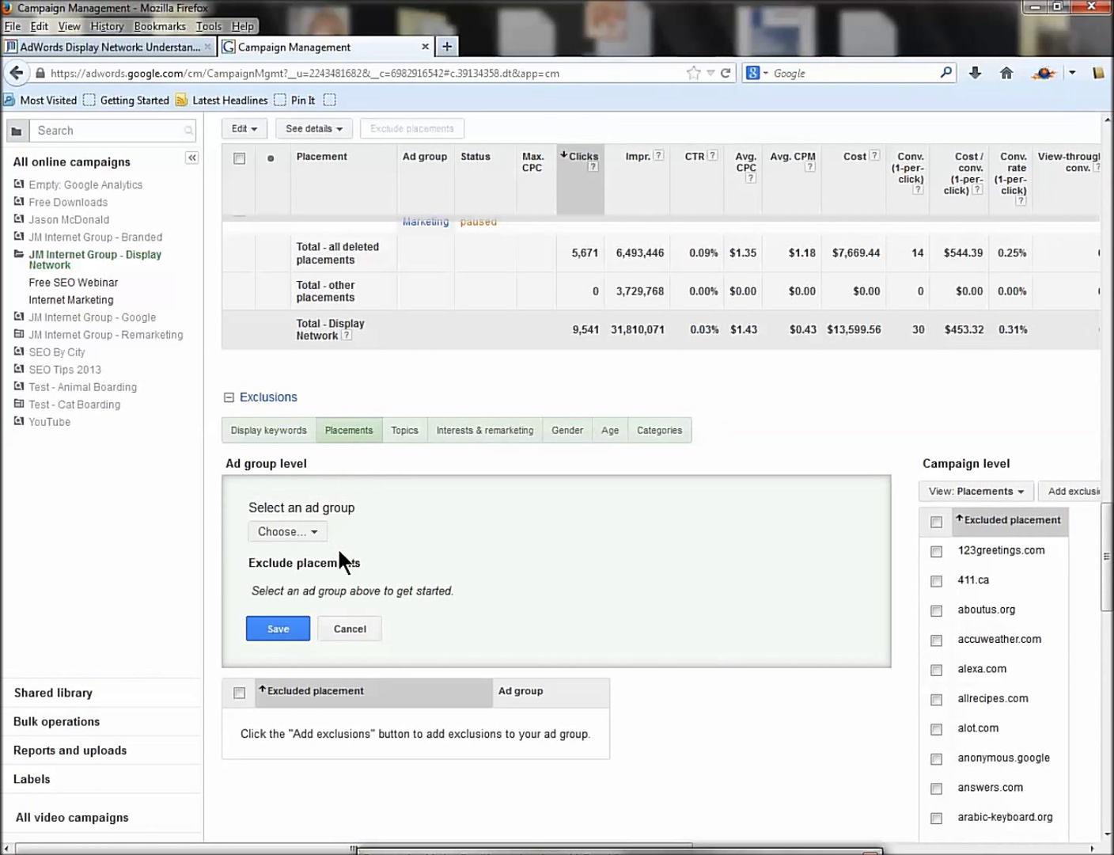
pyautogui.click(320, 528)
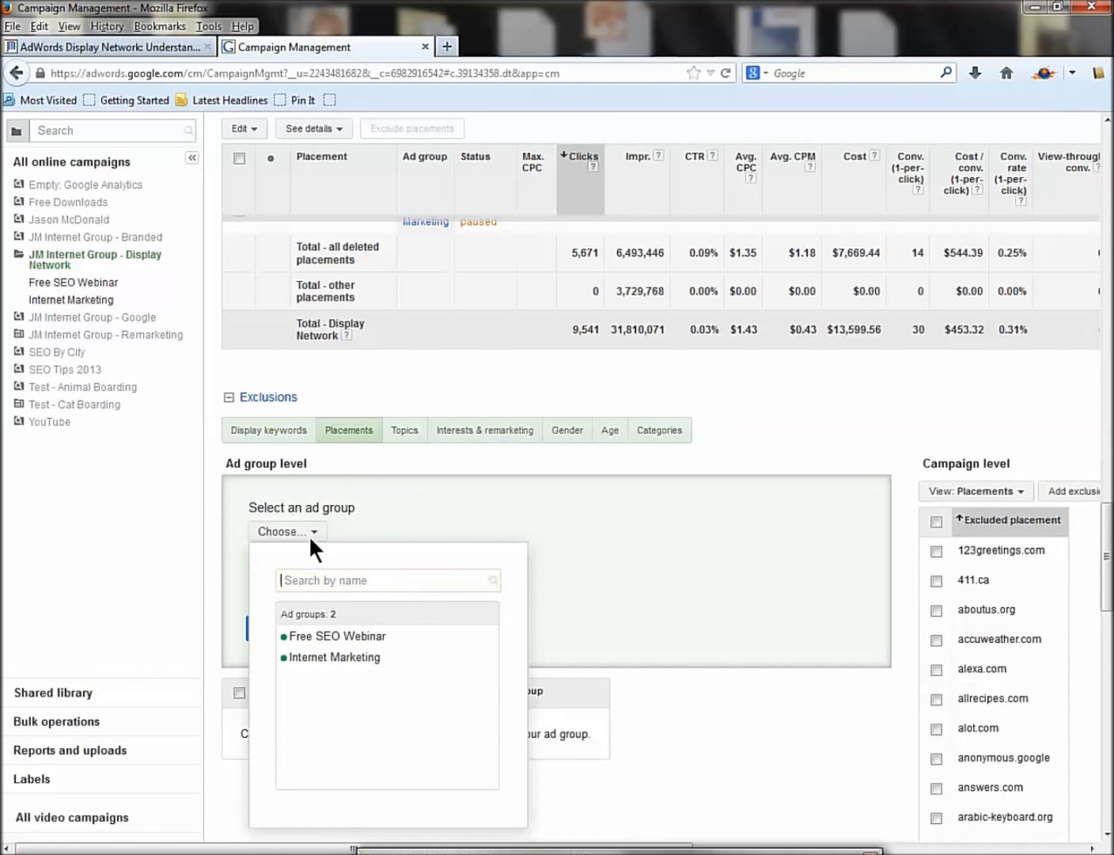
pyautogui.click(322, 657)
pyautogui.click(357, 722)
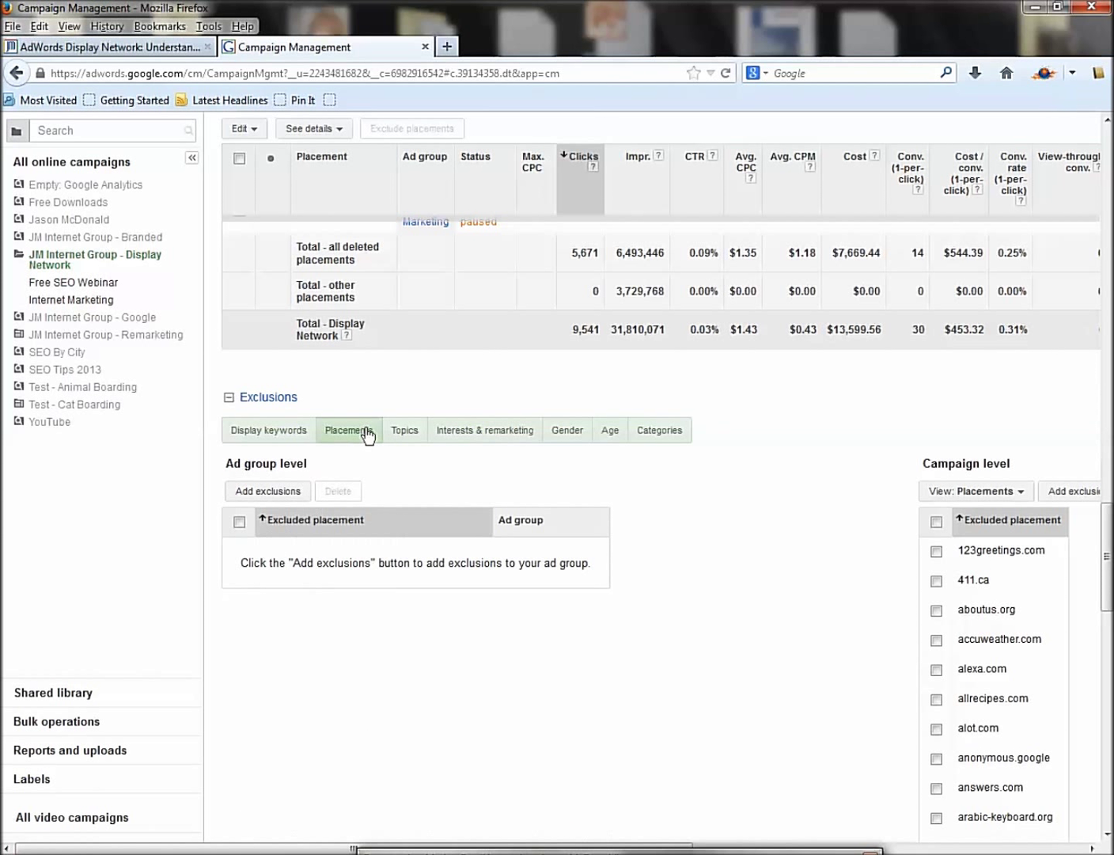
pyautogui.click(654, 437)
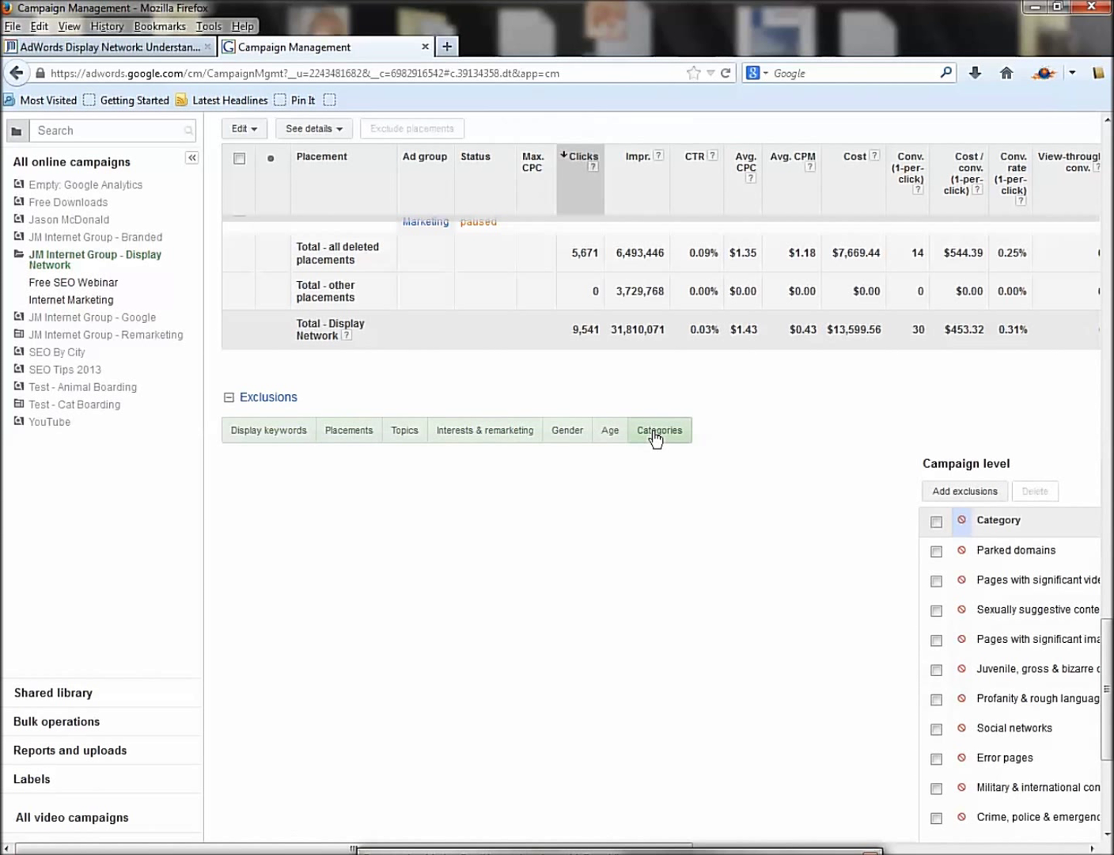
# - Browse the Category exclusion settings, close them unchanged, and close the Campaign Management tab
pyautogui.click(953, 492)
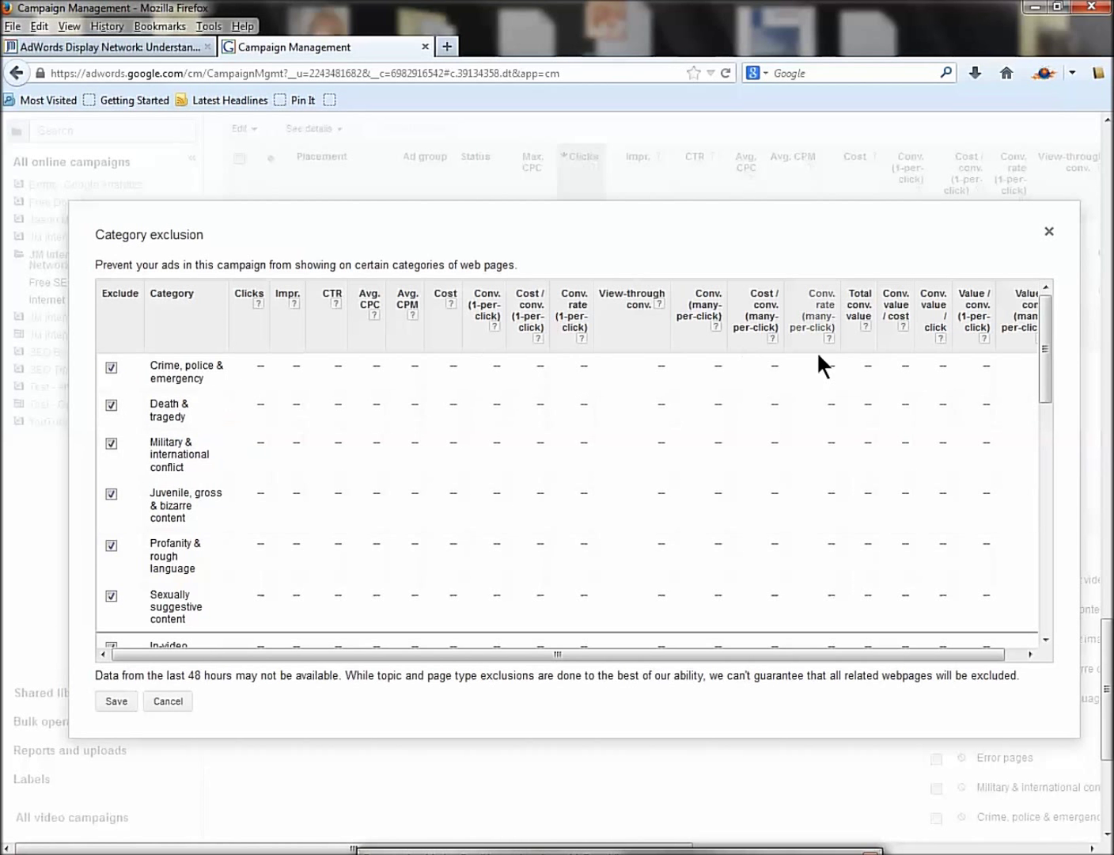
pyautogui.moveTo(1043, 359); pyautogui.dragTo(1022, 303)
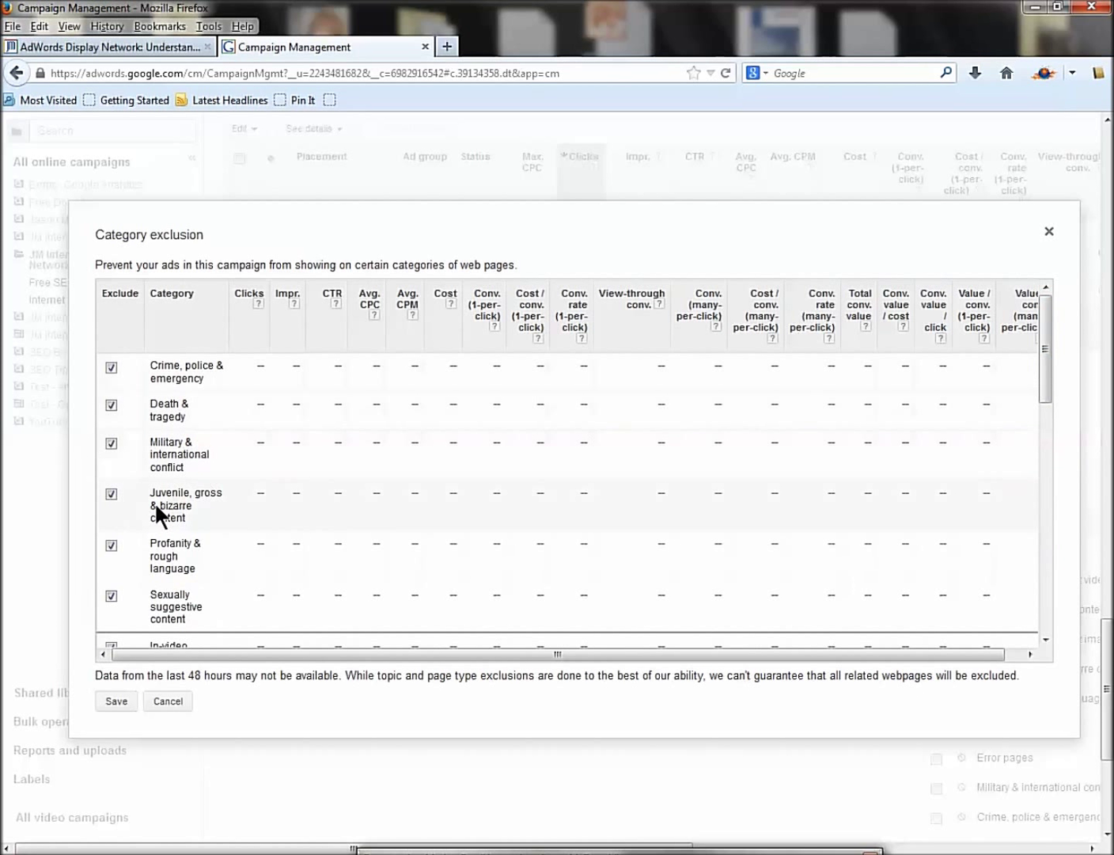
pyautogui.scroll(-3, 196, 548)
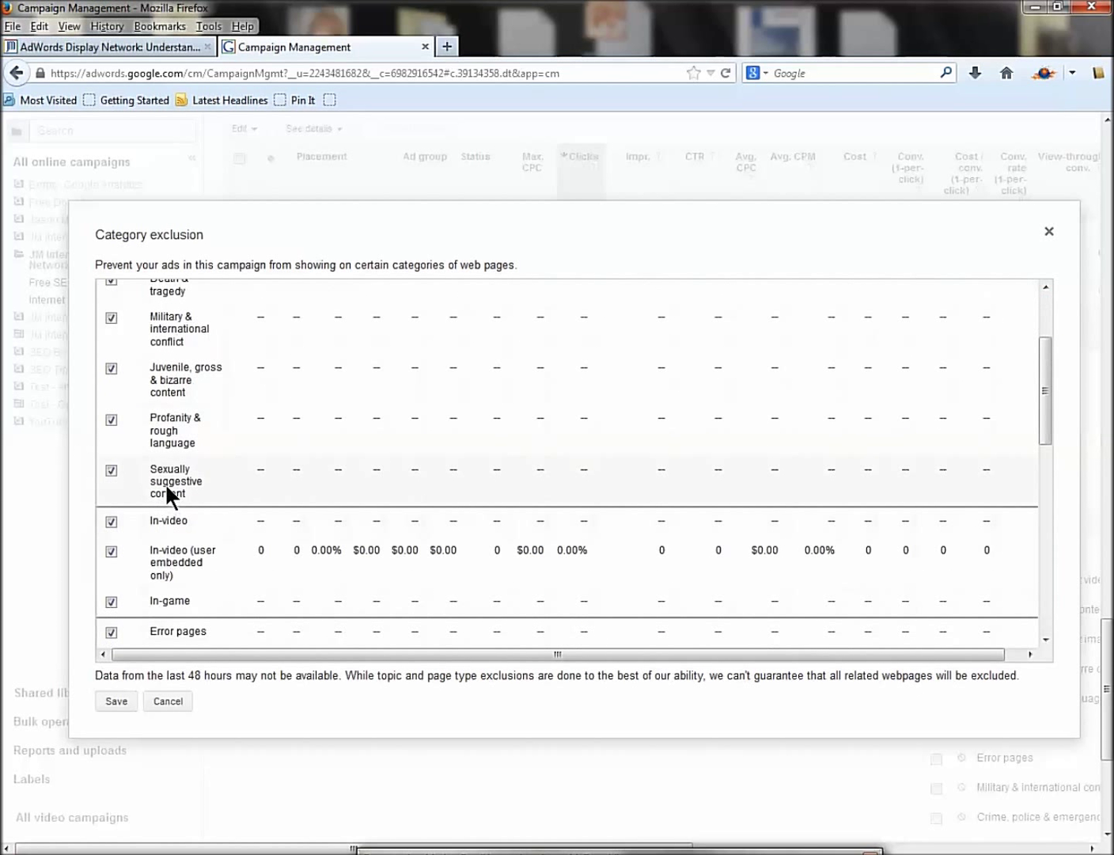
pyautogui.scroll(1, 154, 293)
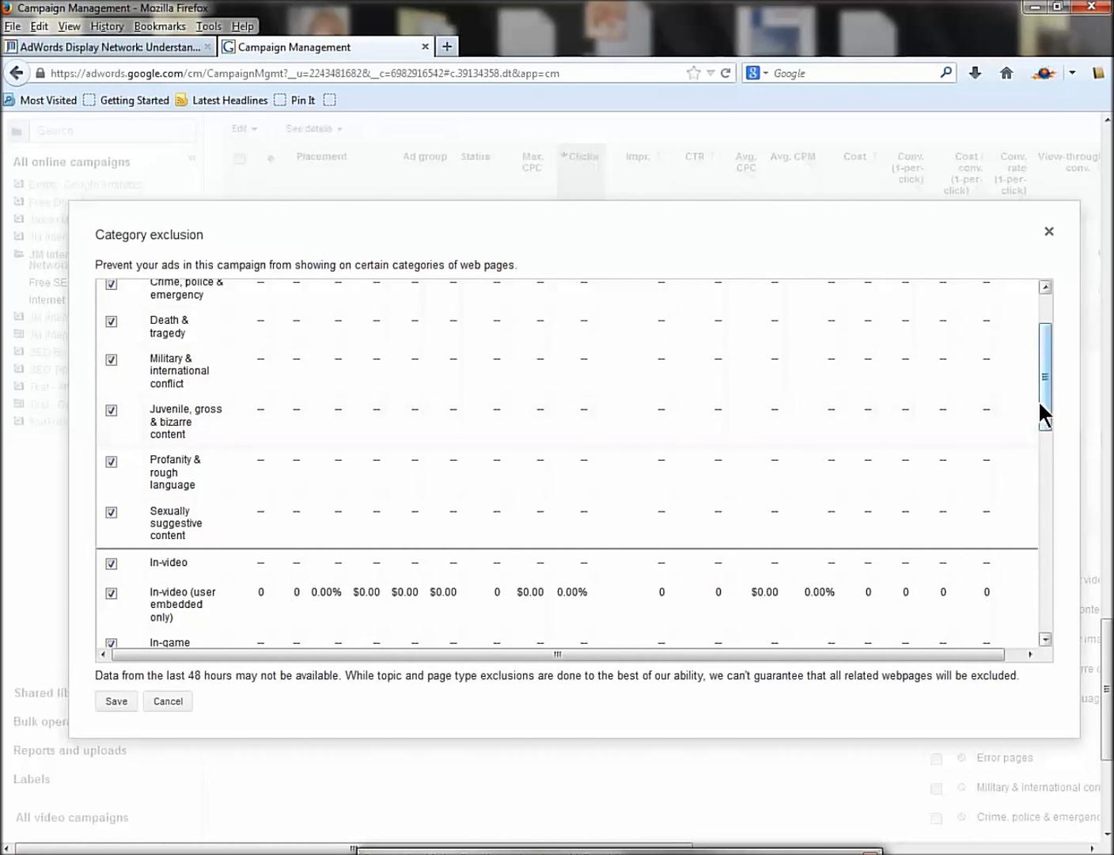
pyautogui.moveTo(1041, 400); pyautogui.dragTo(1040, 588)
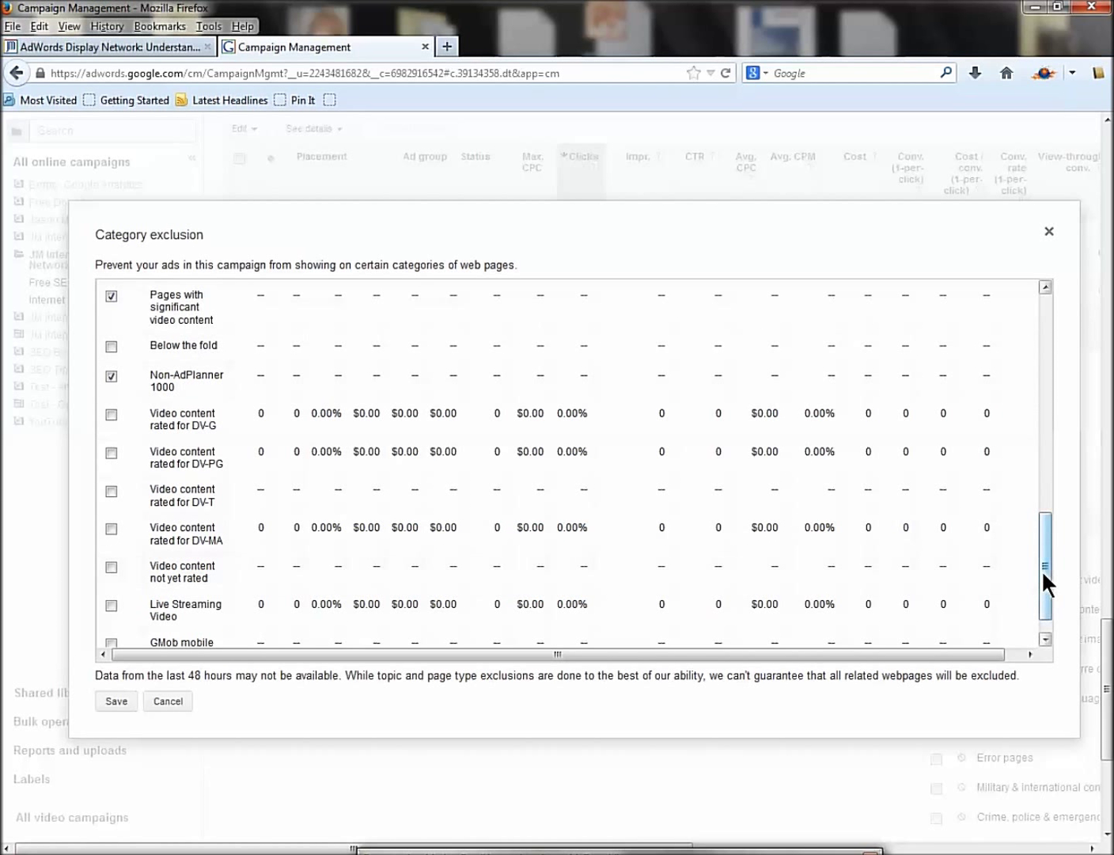
pyautogui.moveTo(1042, 569); pyautogui.dragTo(1040, 302)
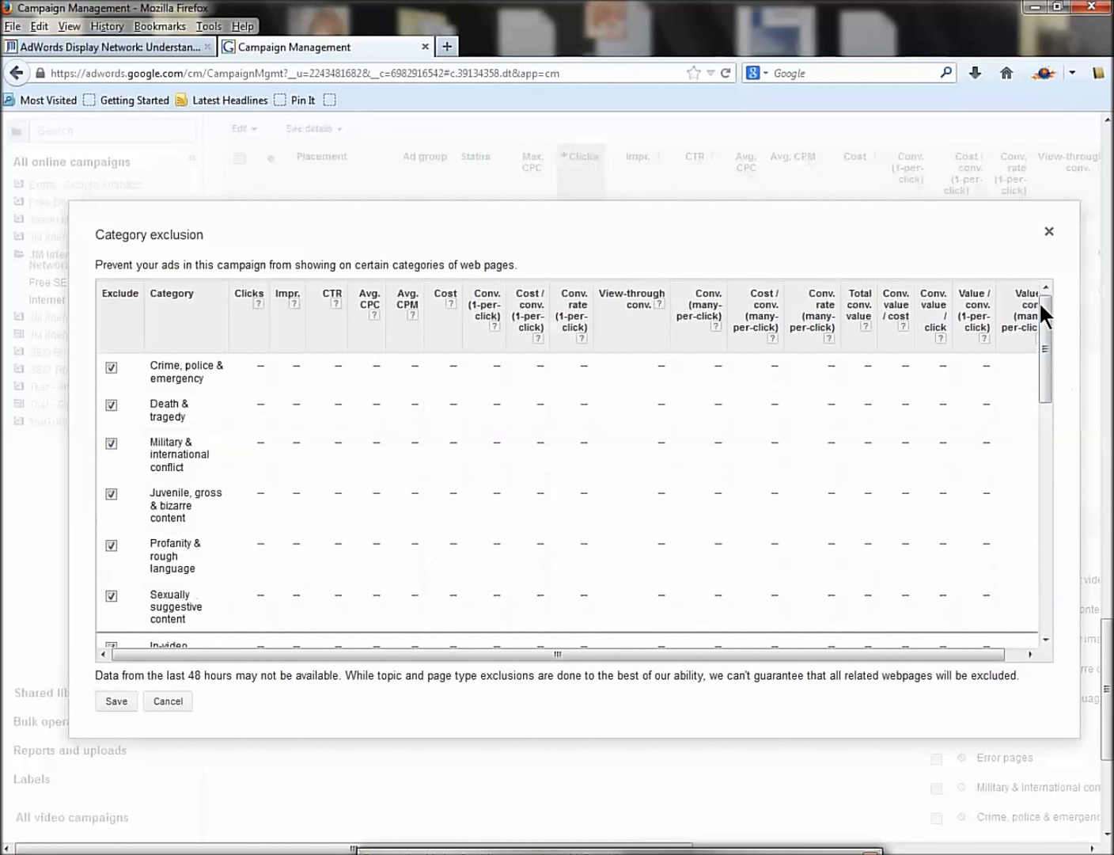
pyautogui.click(1045, 230)
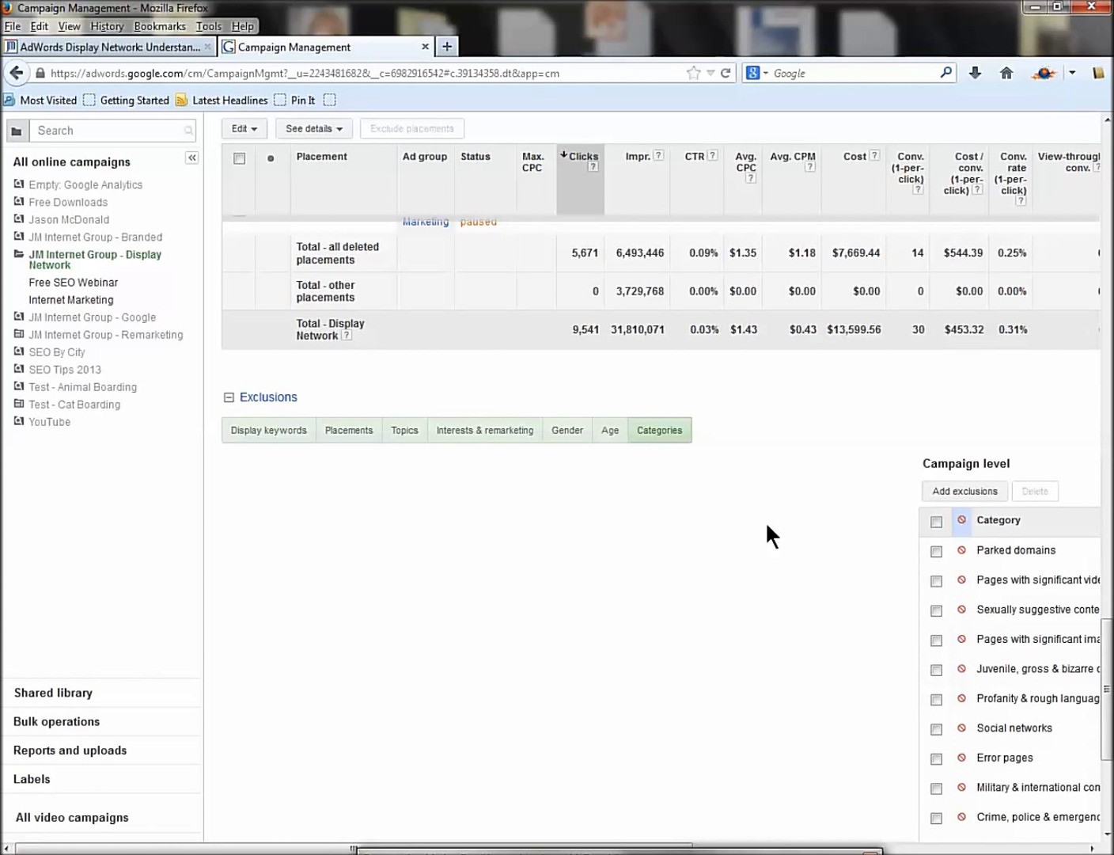
pyautogui.click(426, 46)
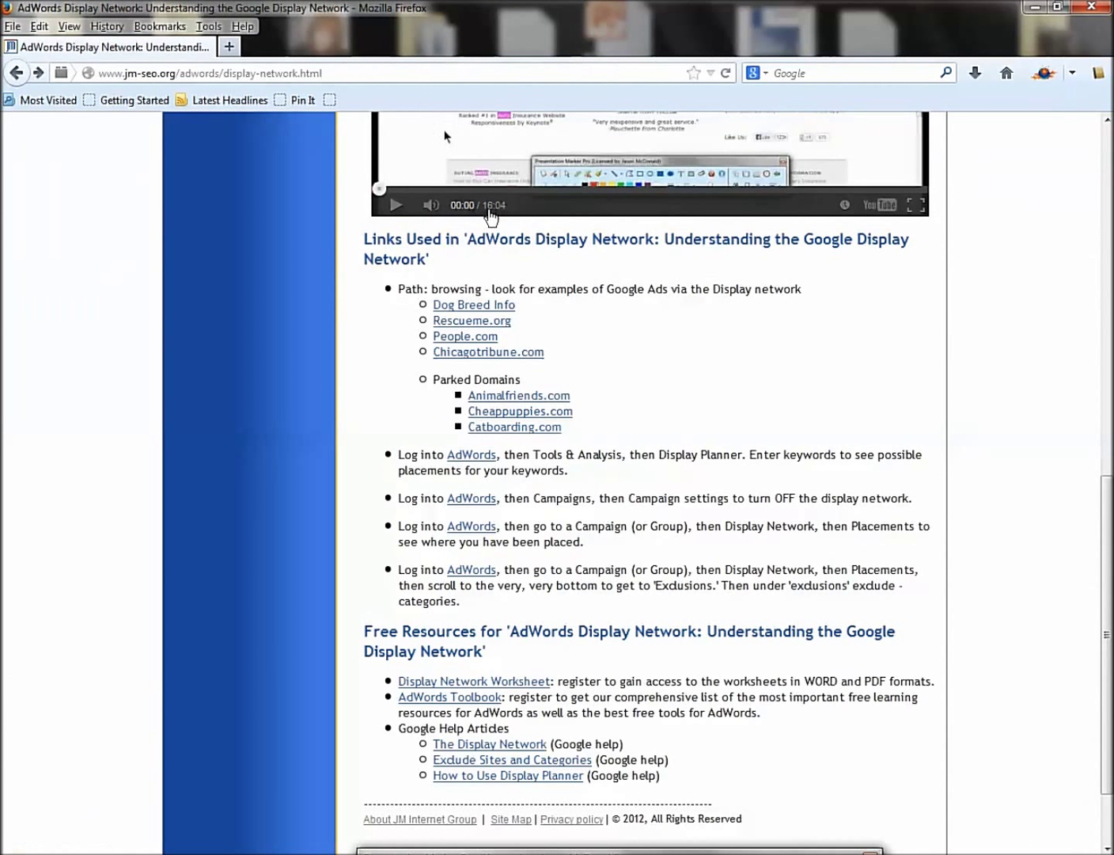
pyautogui.scroll(4, 640, 362)
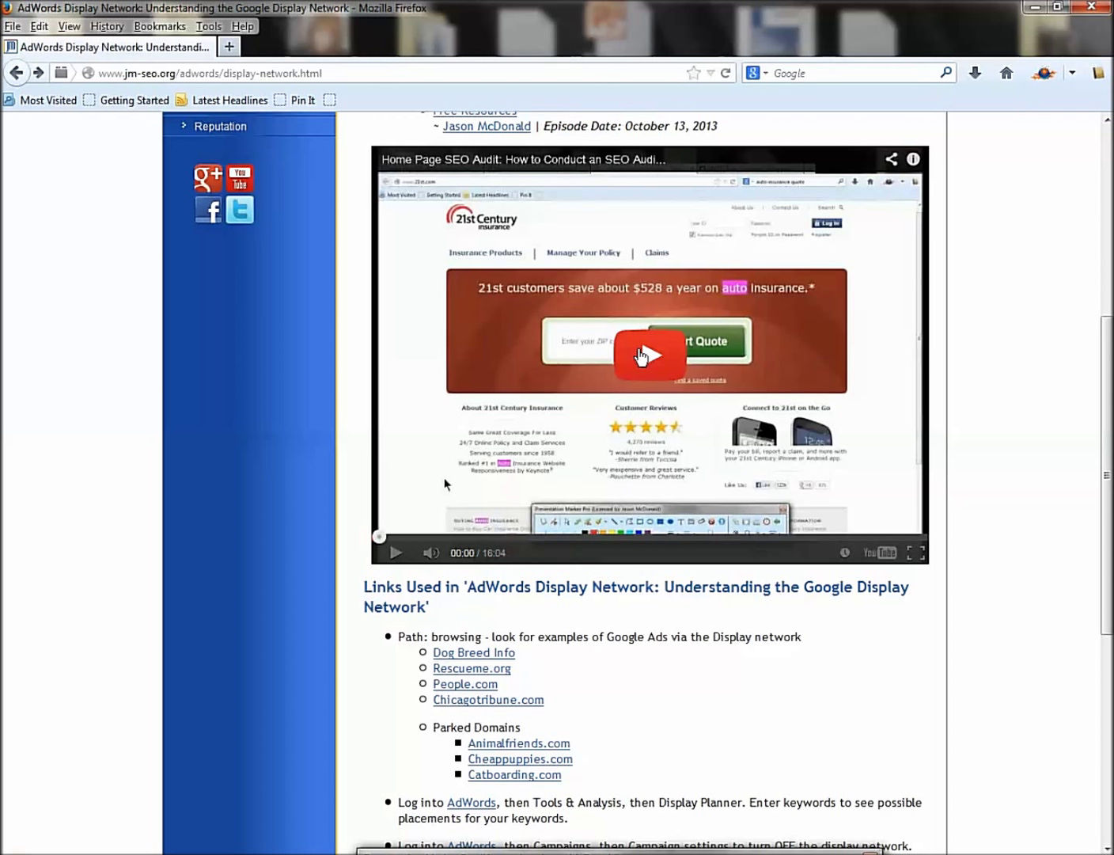
pyautogui.scroll(-4, 681, 590)
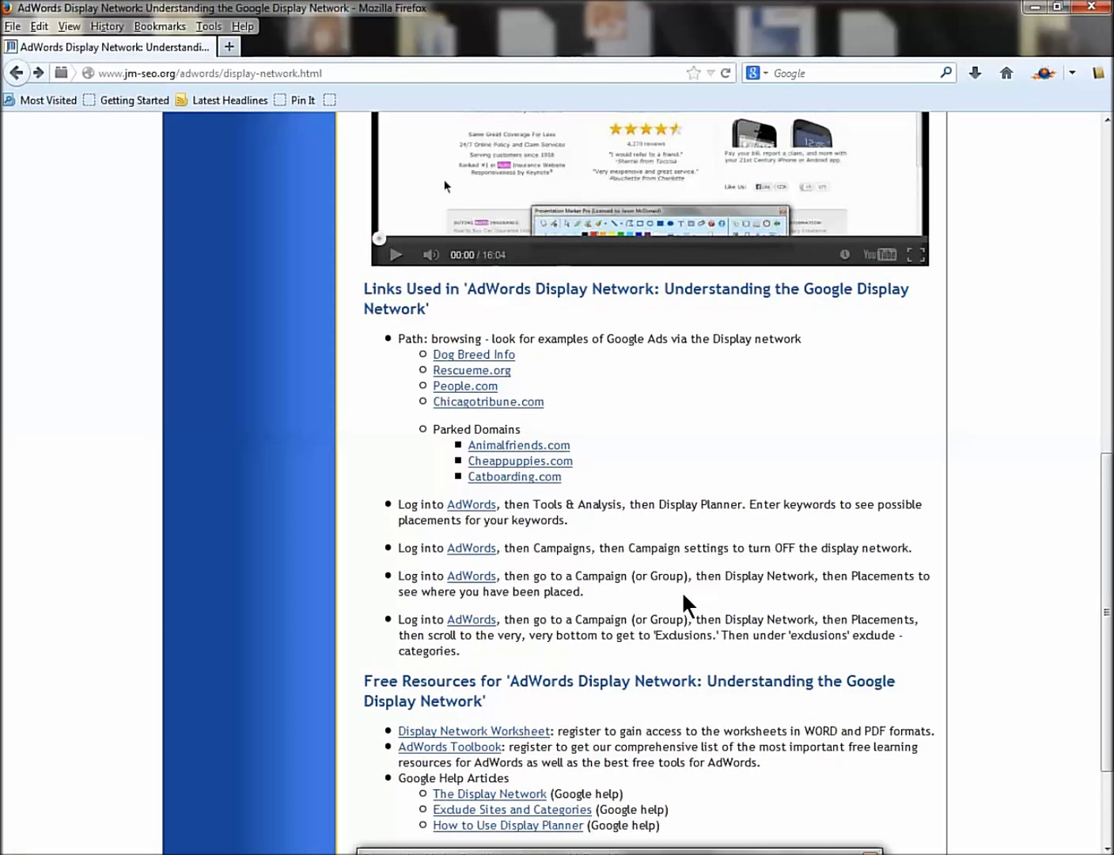
pyautogui.scroll(6, 681, 590)
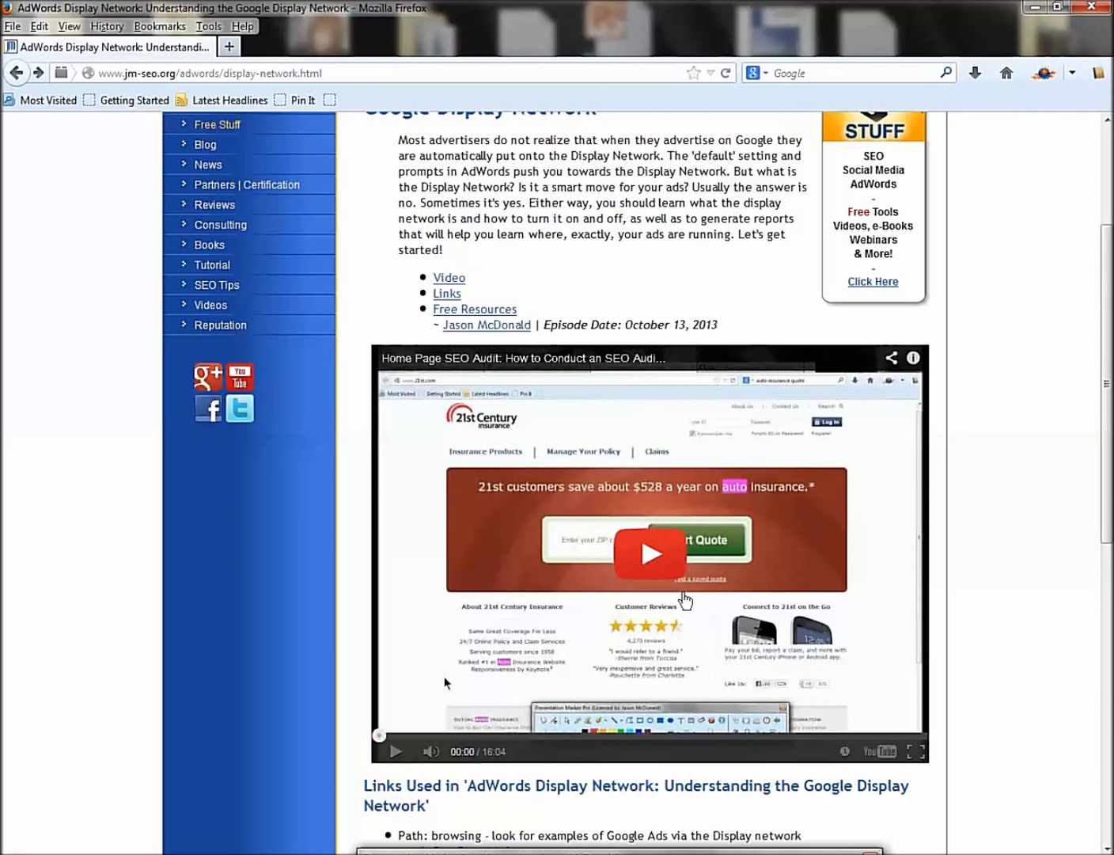
pyautogui.scroll(-2, 689, 598)
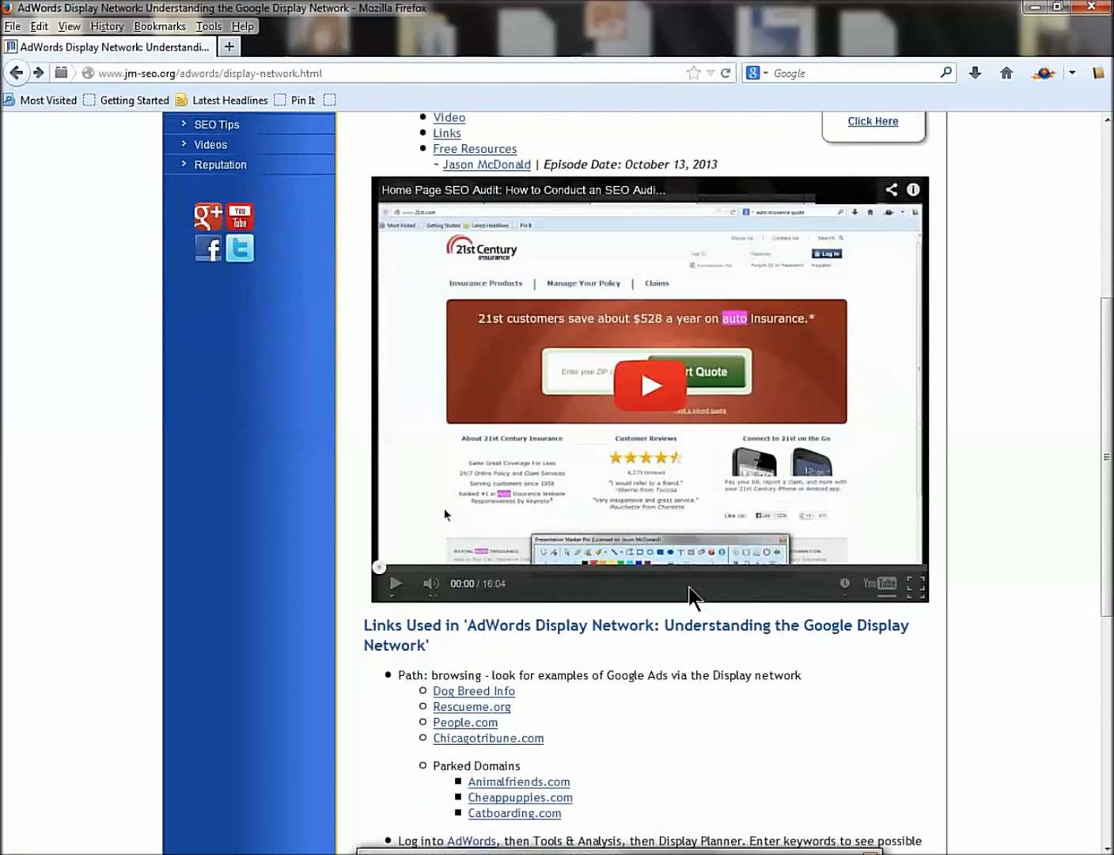
pyautogui.scroll(4, 693, 594)
pyautogui.scroll(1, 693, 594)
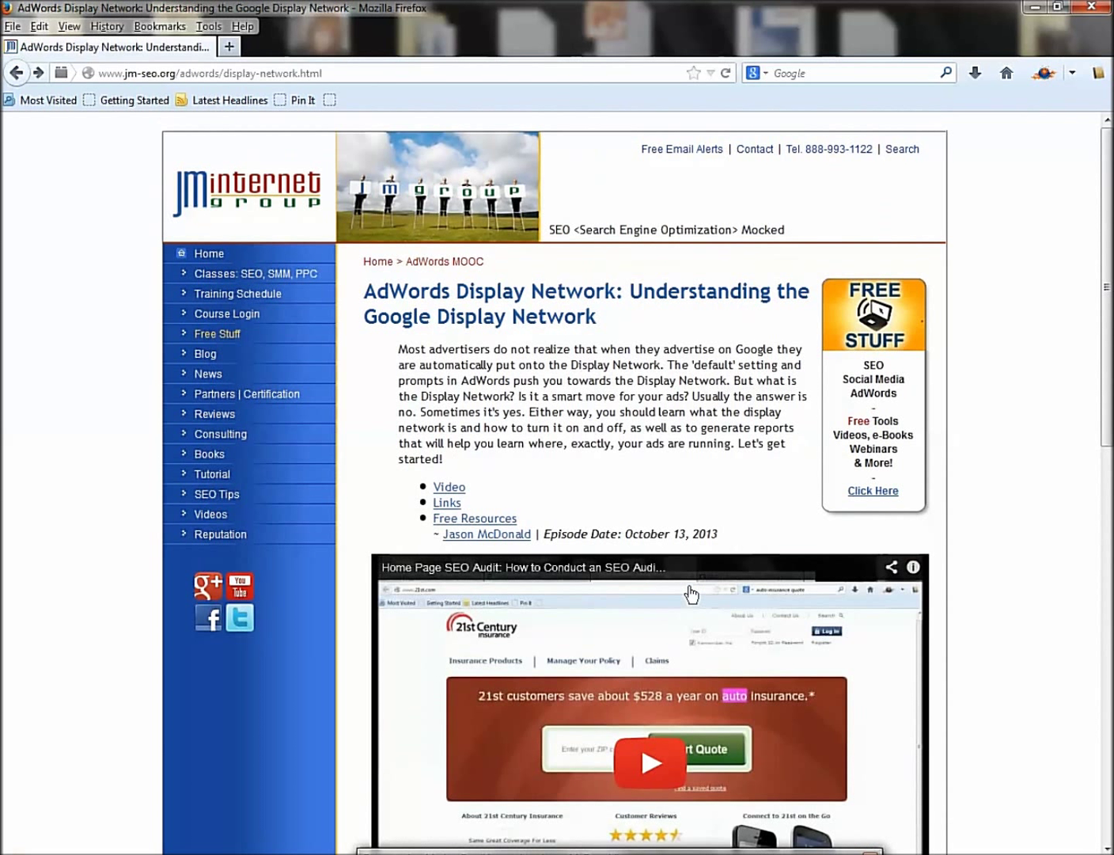